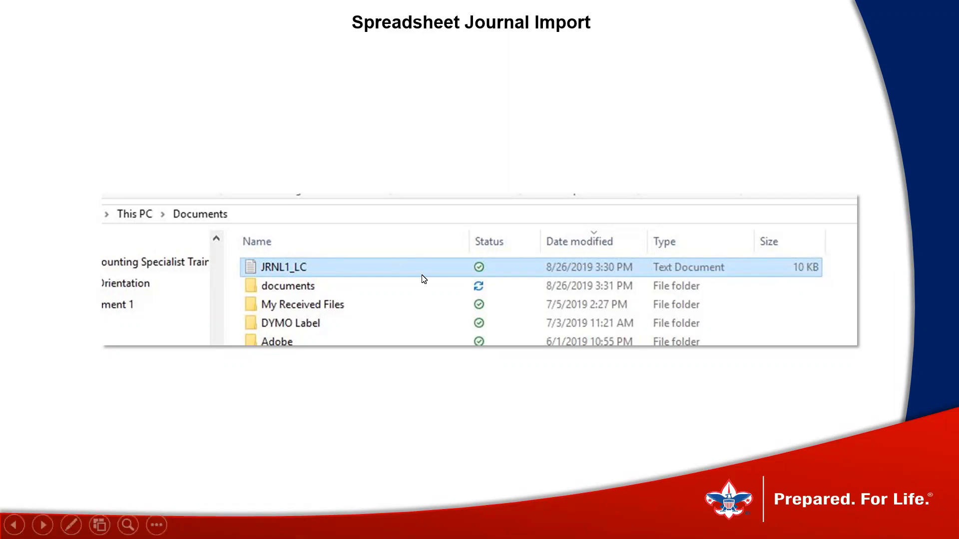
click(350, 265)
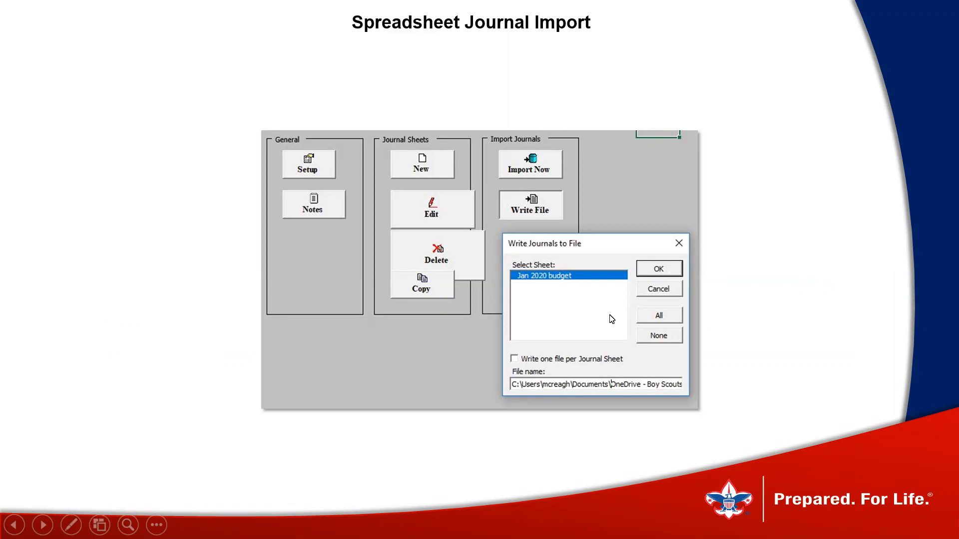
click(548, 331)
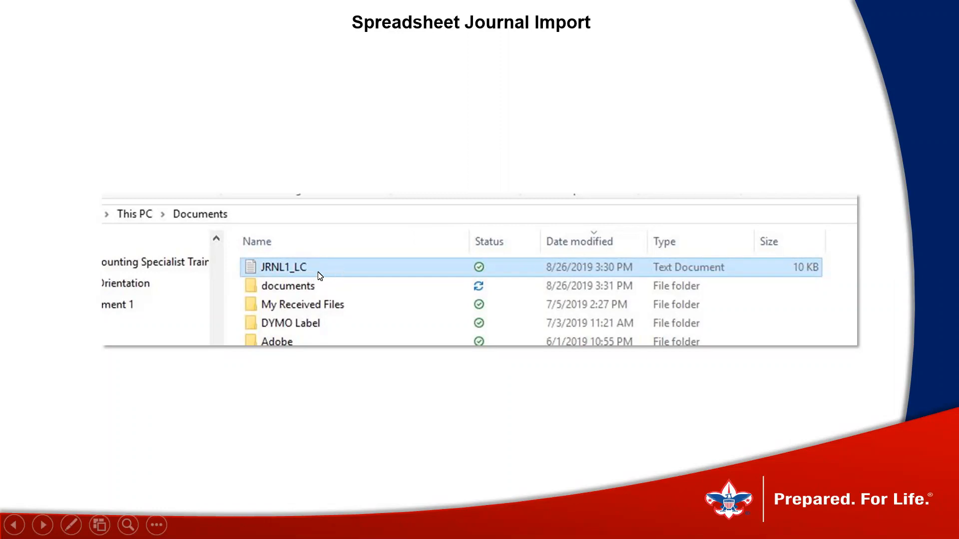
click(361, 253)
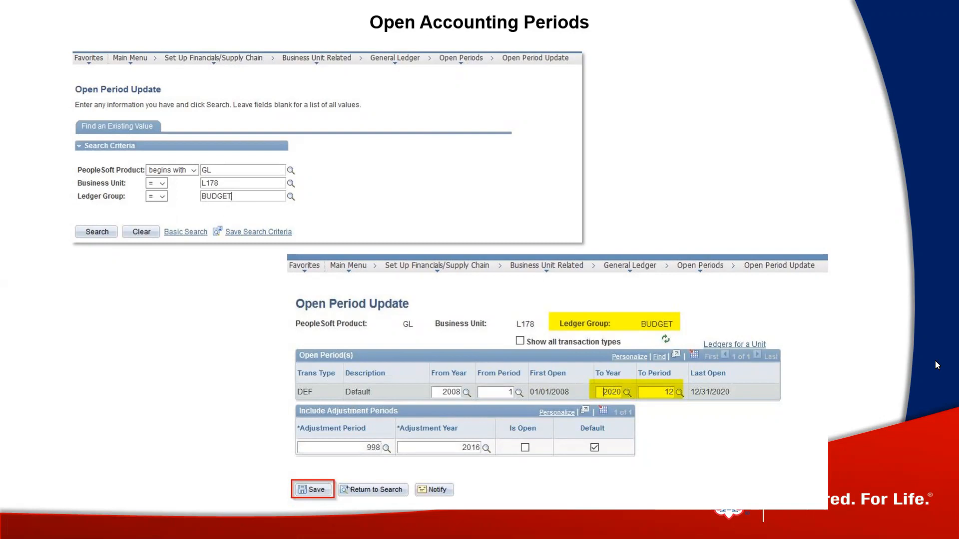
click(609, 162)
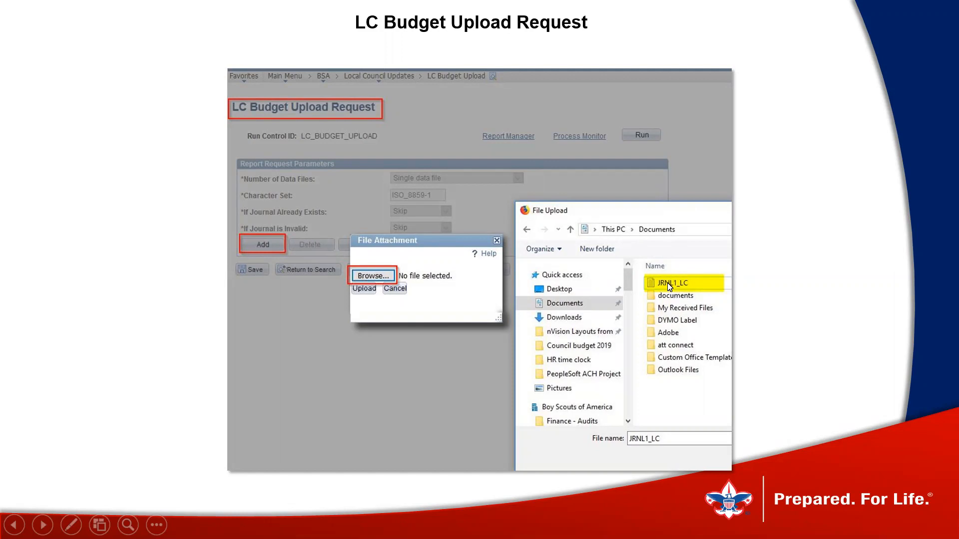
click(358, 295)
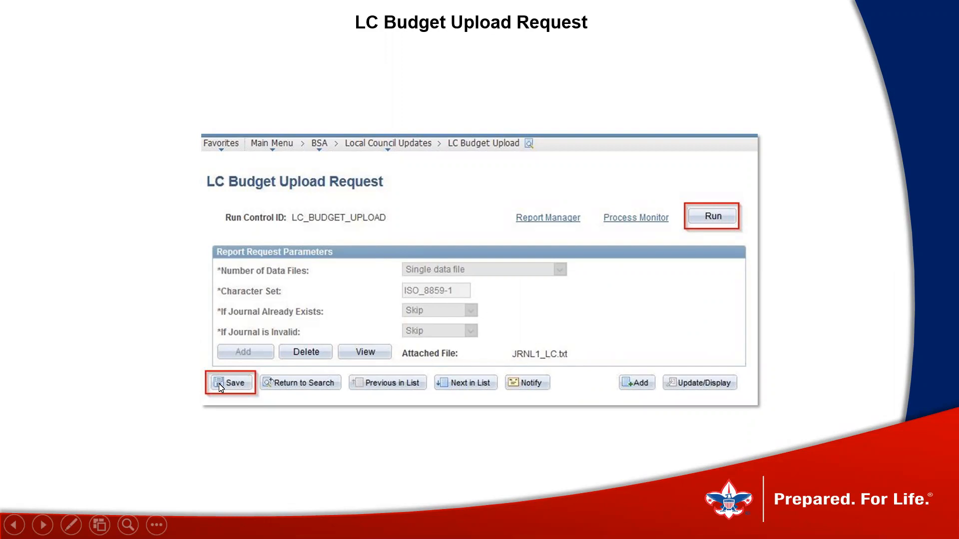
click(700, 224)
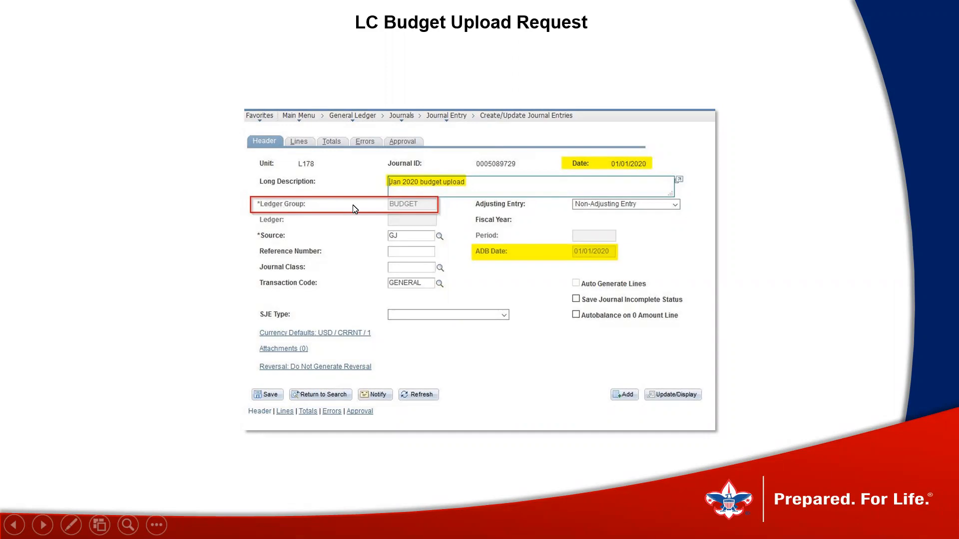
click(316, 206)
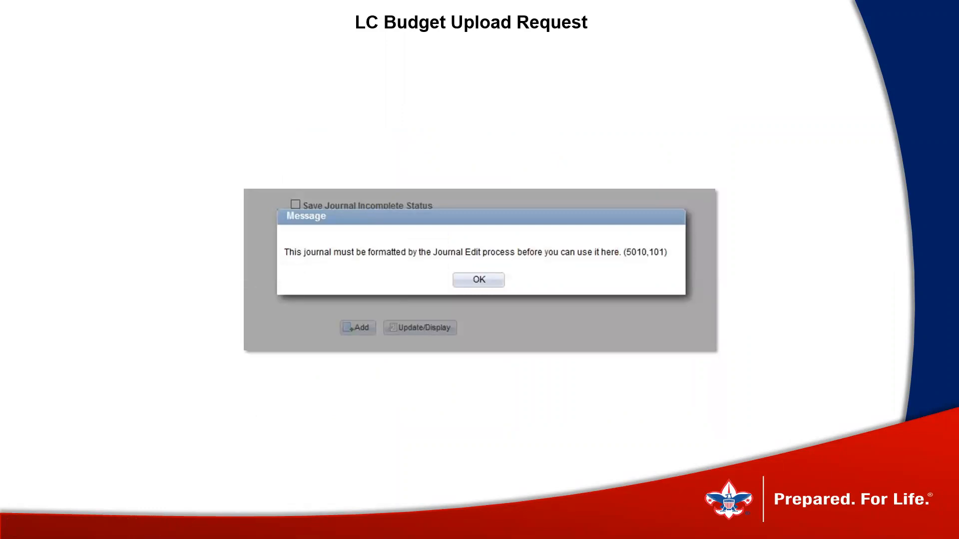
key(Right)
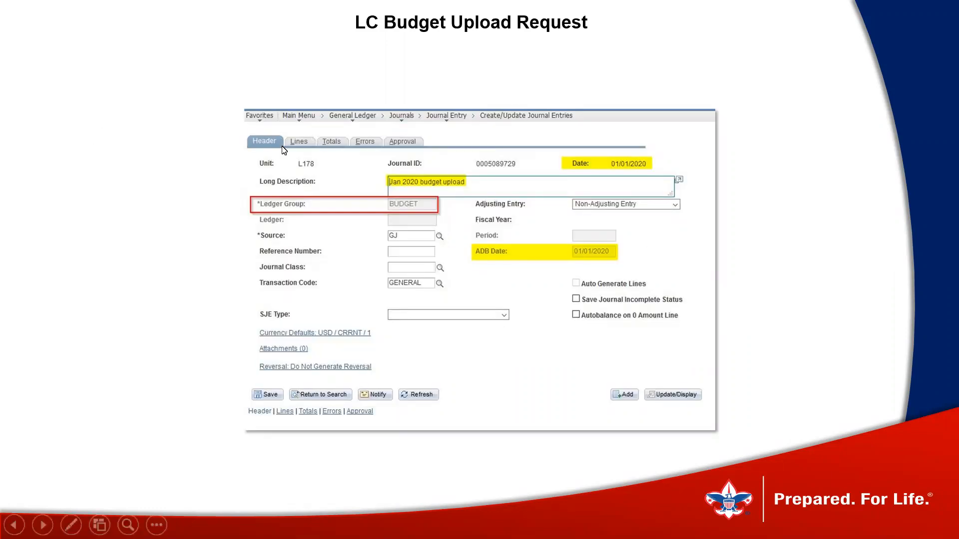
key(Right)
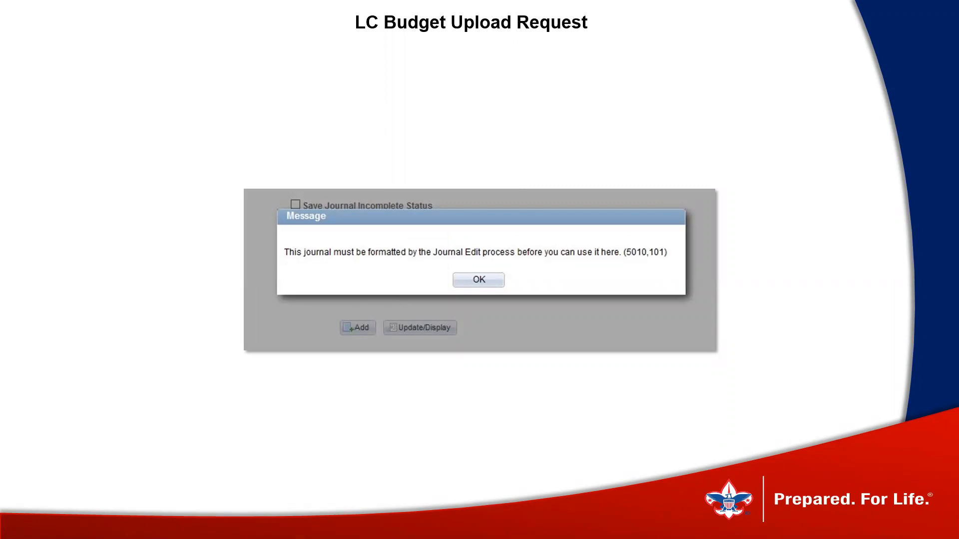
key(Right)
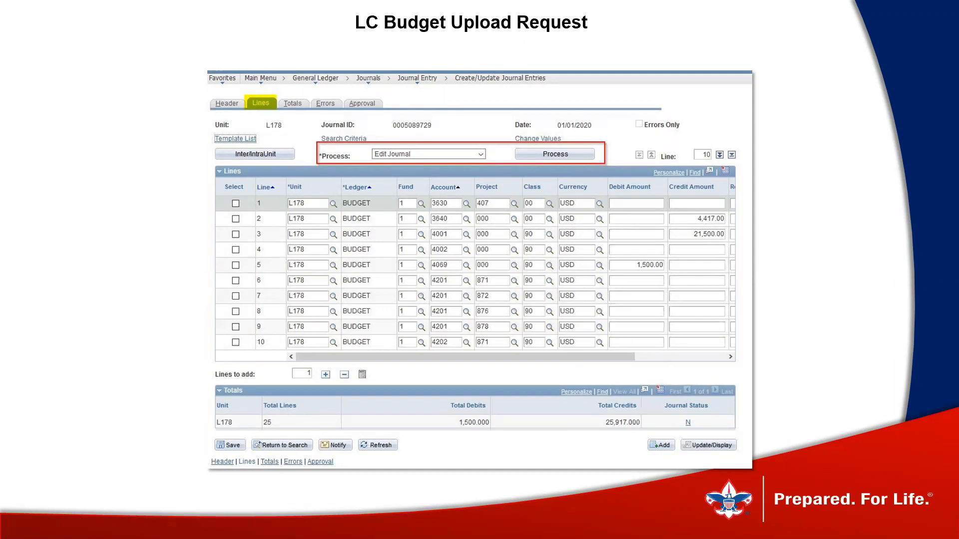
click(554, 159)
End the slide show and minimize the presentation to switch to the PeopleSoft sign-in page in Firefox
key(Left)
key(Escape)
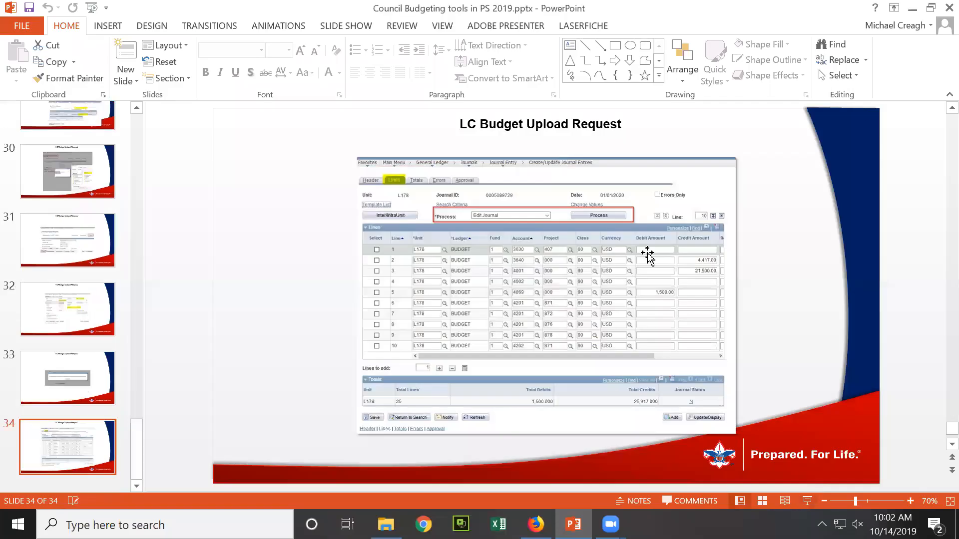
click(910, 7)
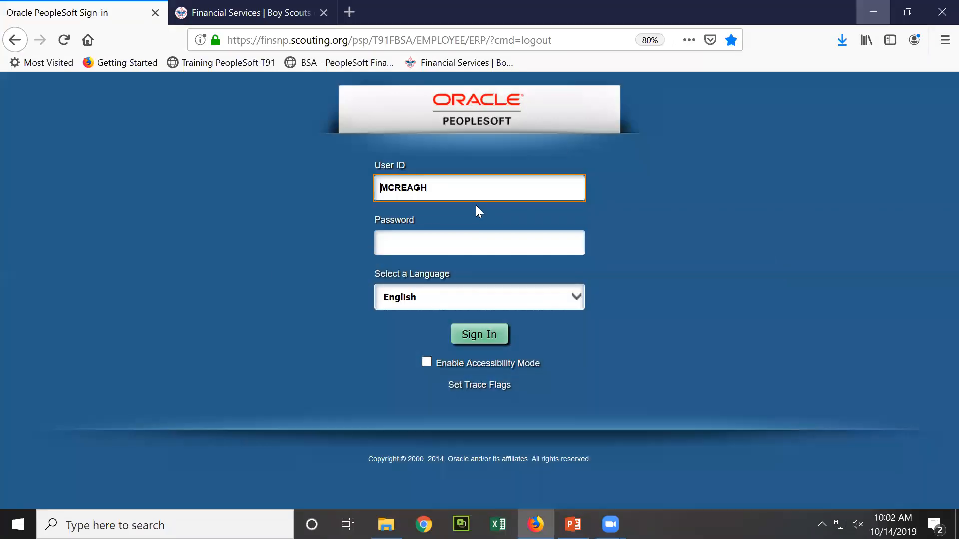
Sign in to PeopleSoft with the account password and decline saving the login in the browser
click(423, 244)
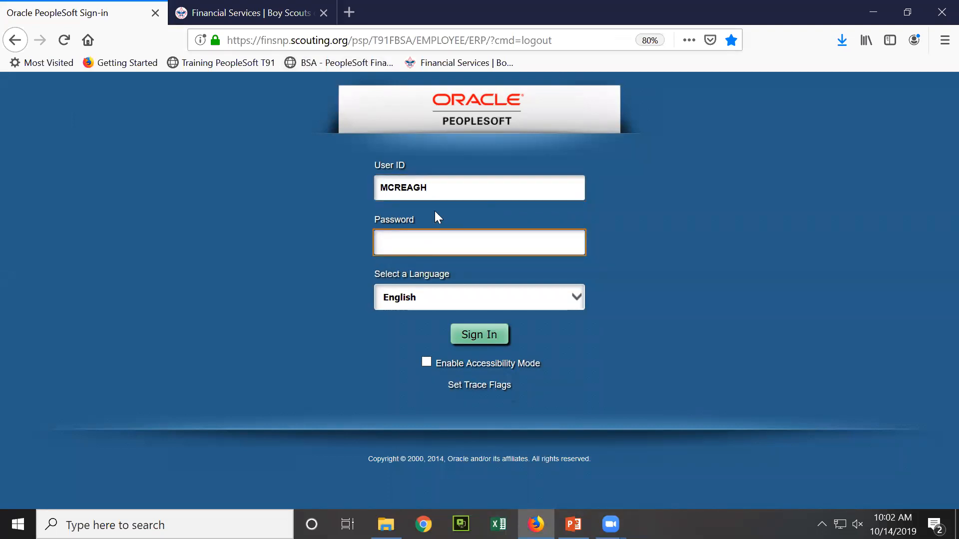
text(•••••••••)
key(Return)
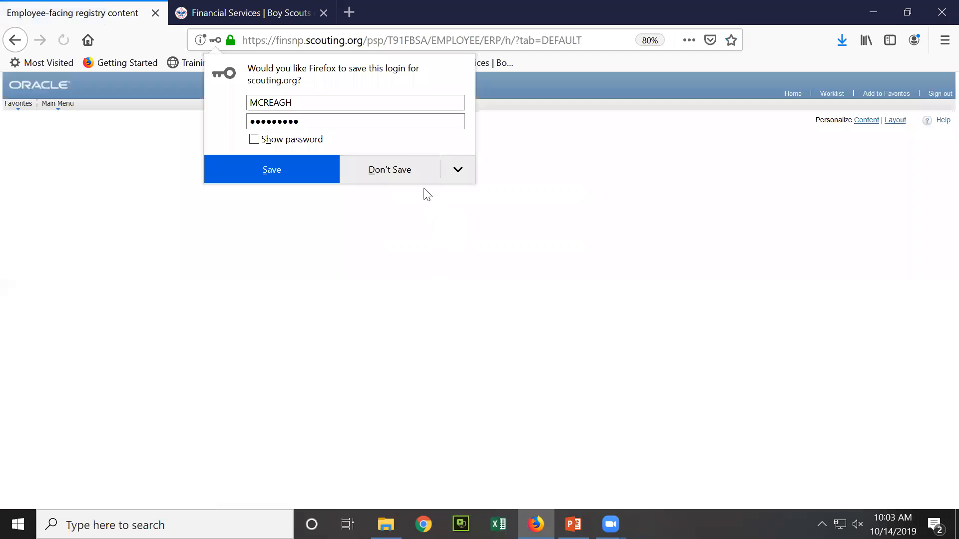
click(394, 169)
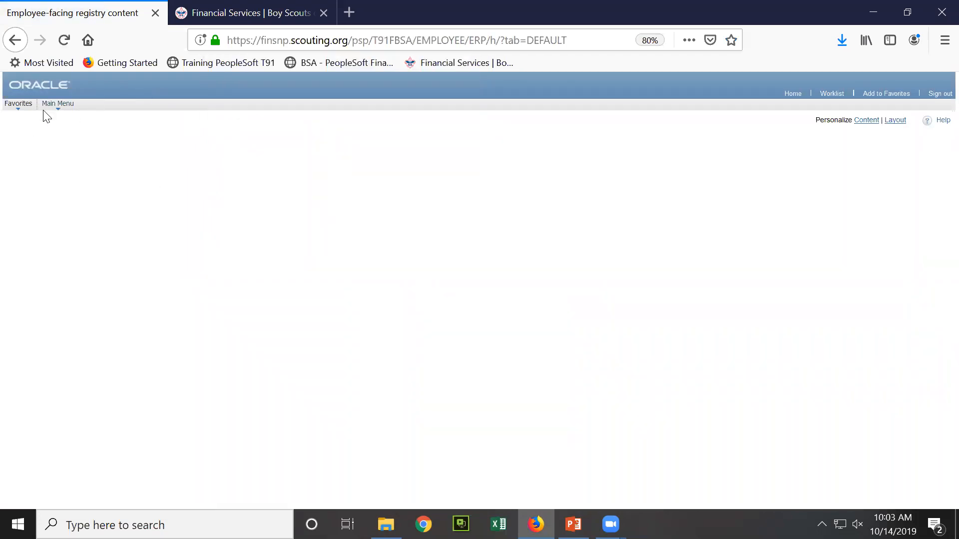
Open the Open Period Update page from the saved favorites
click(20, 103)
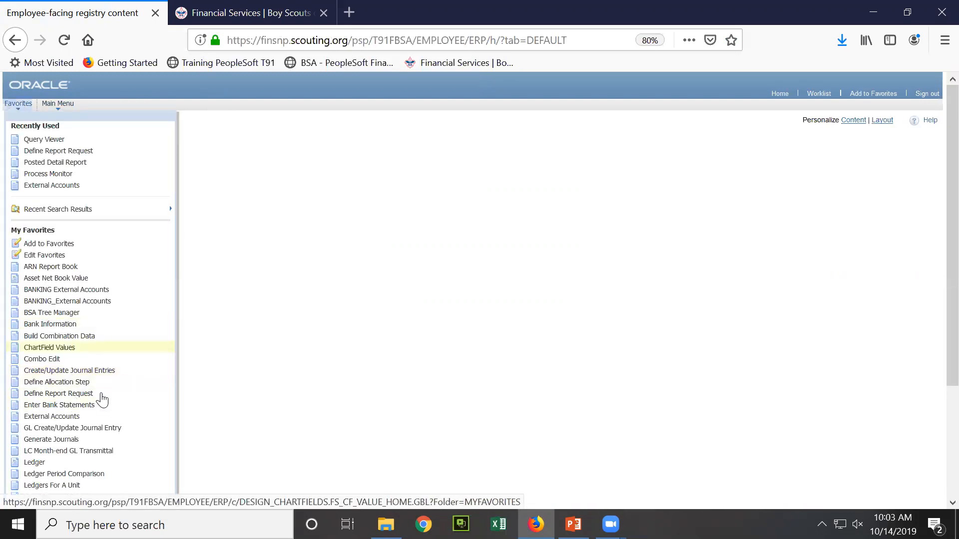
scroll(83, 426, down, 3)
click(159, 382)
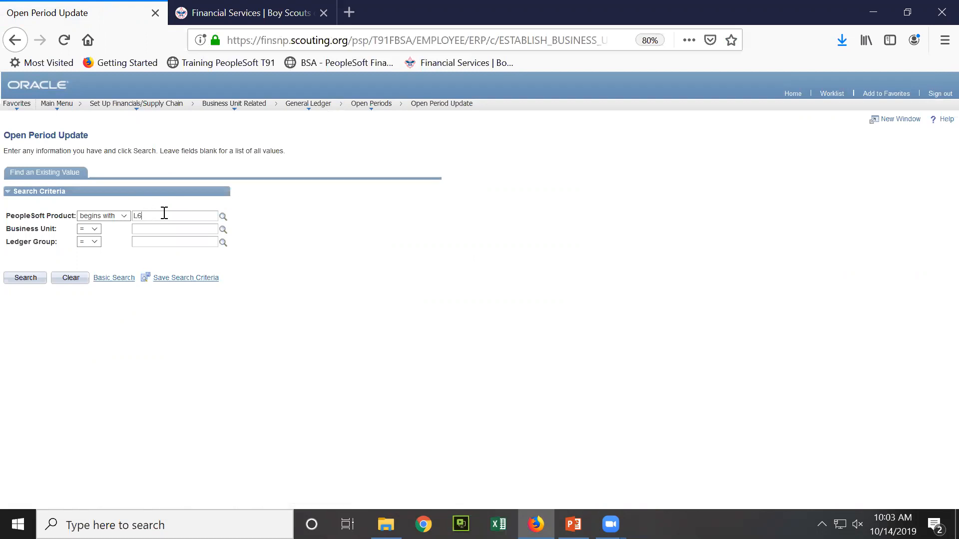
Search for the open periods of PeopleSoft product GL, business unit L615 and ledger group BUDGET
key(Tab)
key(shift+Tab)
text(G)
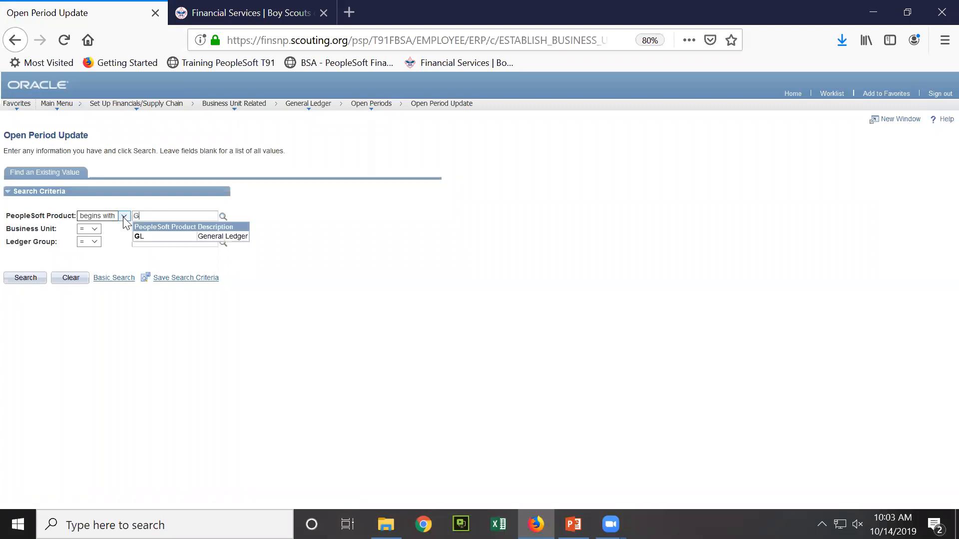
key(Tab)
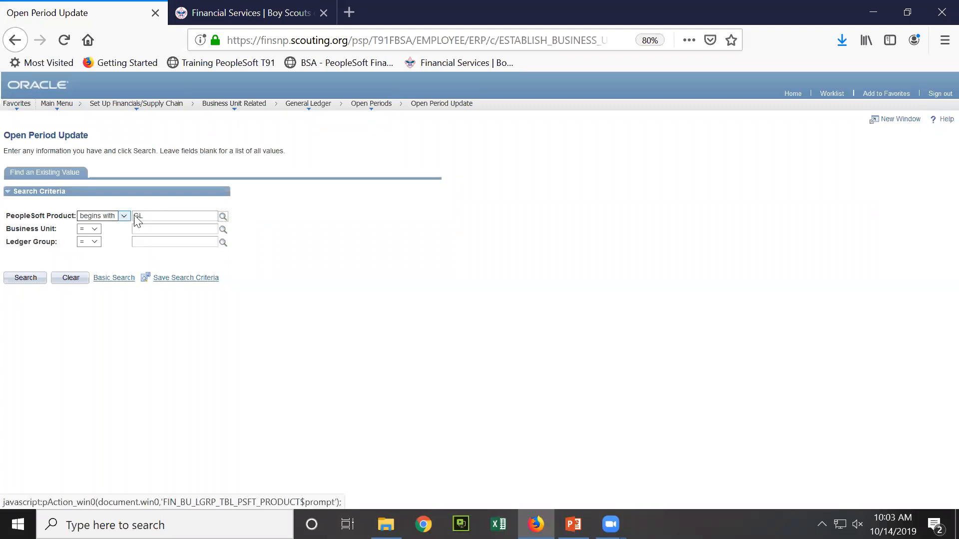
click(169, 225)
text(L615)
key(Tab)
click(187, 238)
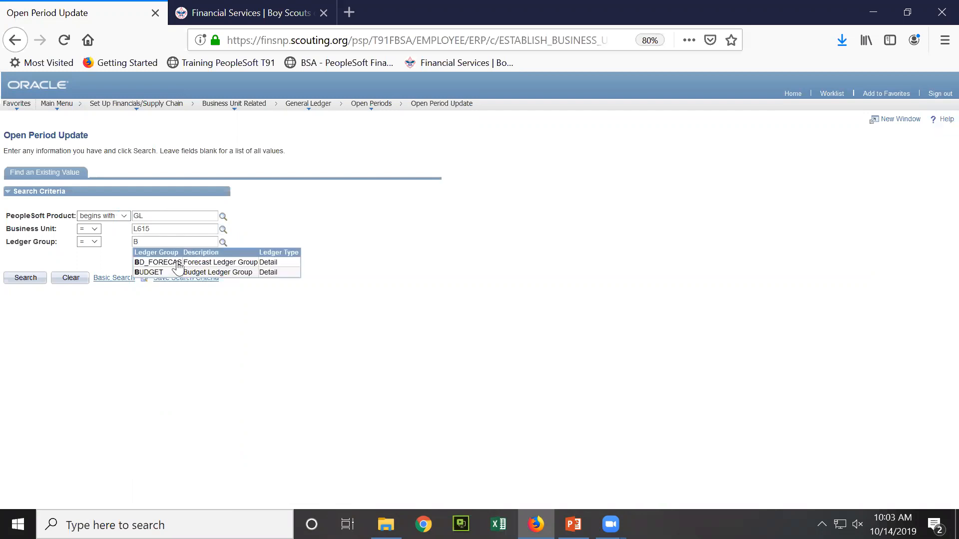
click(156, 275)
click(20, 278)
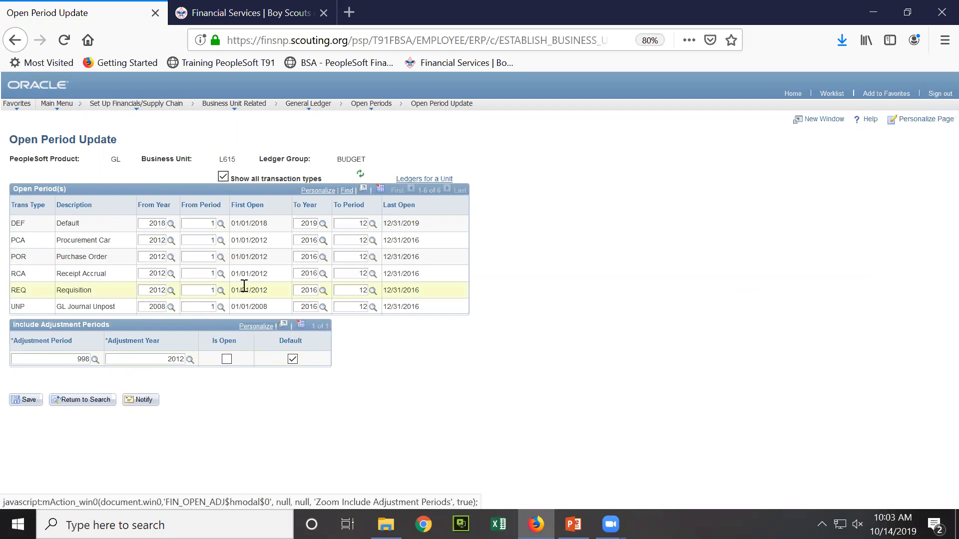
Set the To Year of the Default (DEF) transaction type to 2020 and save the open period update
click(305, 224)
double_click(297, 224)
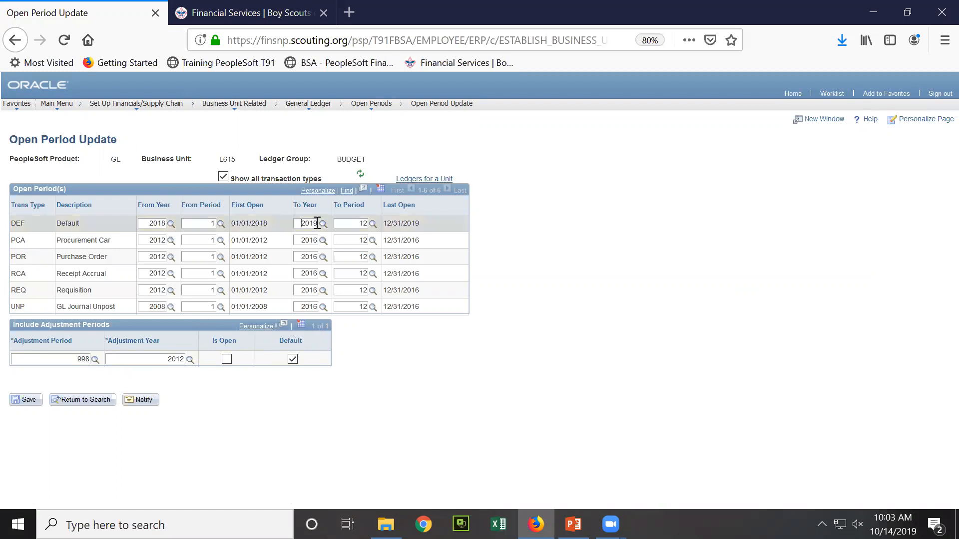
text(2020)
key(Tab)
click(30, 400)
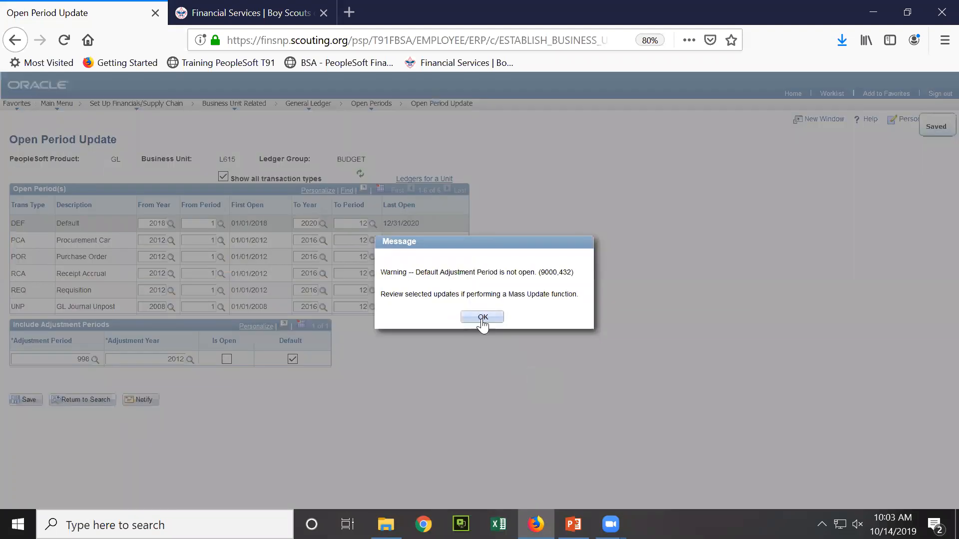
click(483, 318)
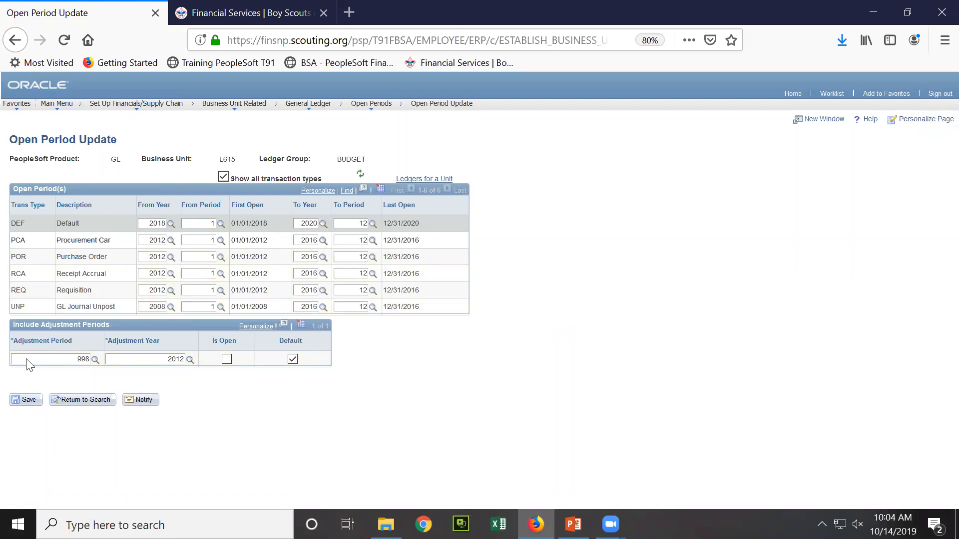
click(22, 400)
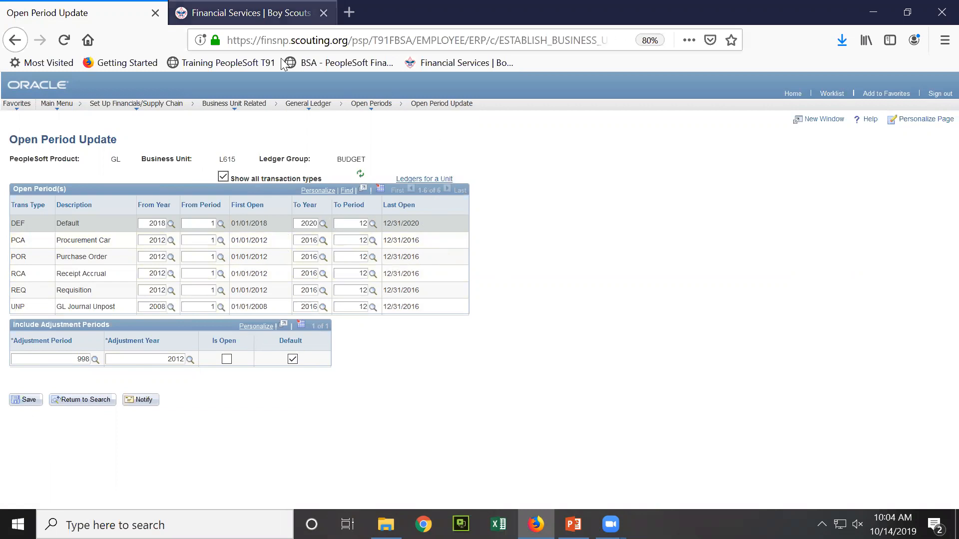
Open the Budget Tools page within Council Financial Management on the Financial Services site
key(ctrl+Tab)
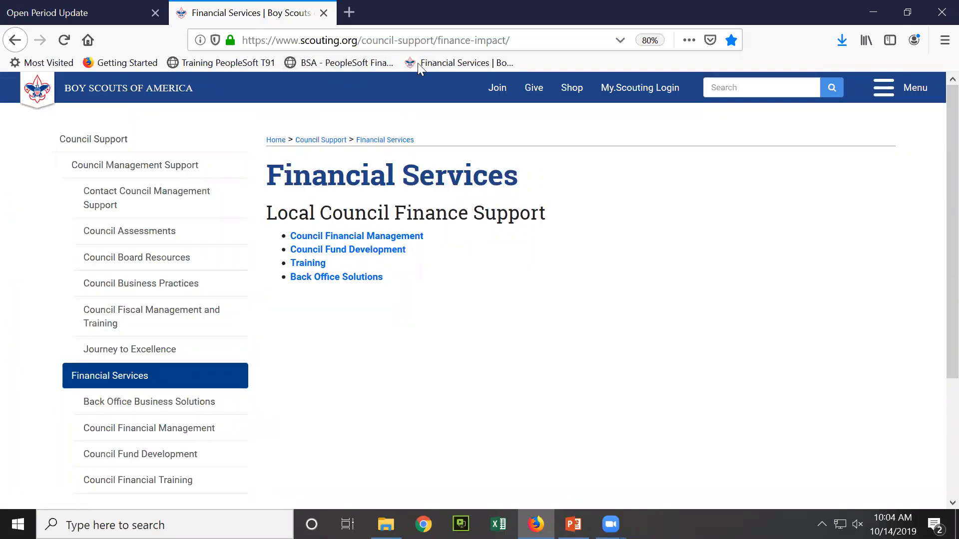
click(394, 145)
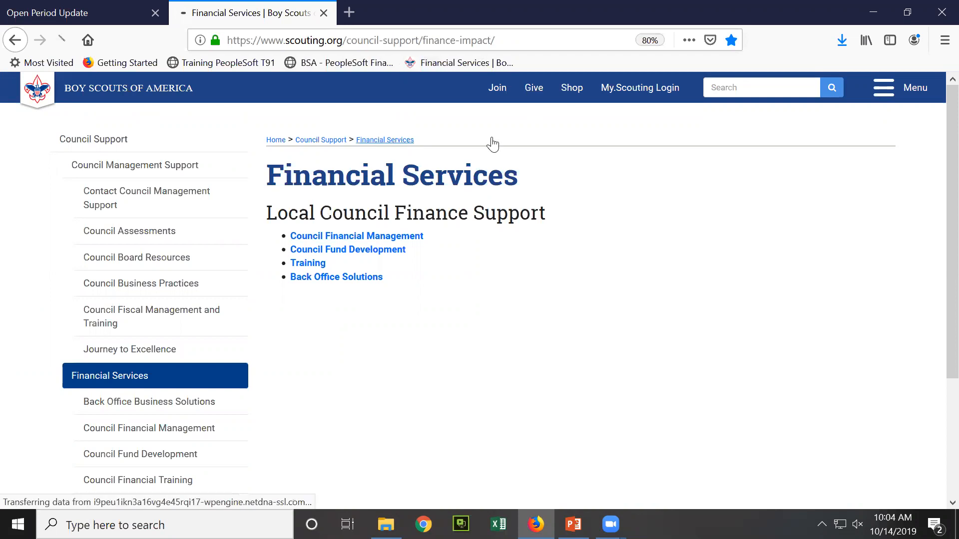
click(350, 239)
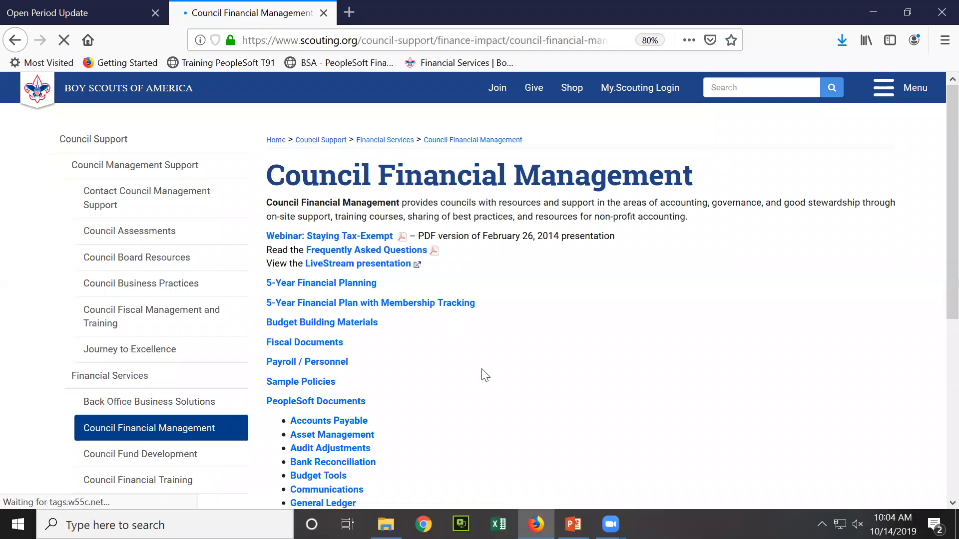
scroll(483, 369, down, 6)
scroll(483, 362, up, 4)
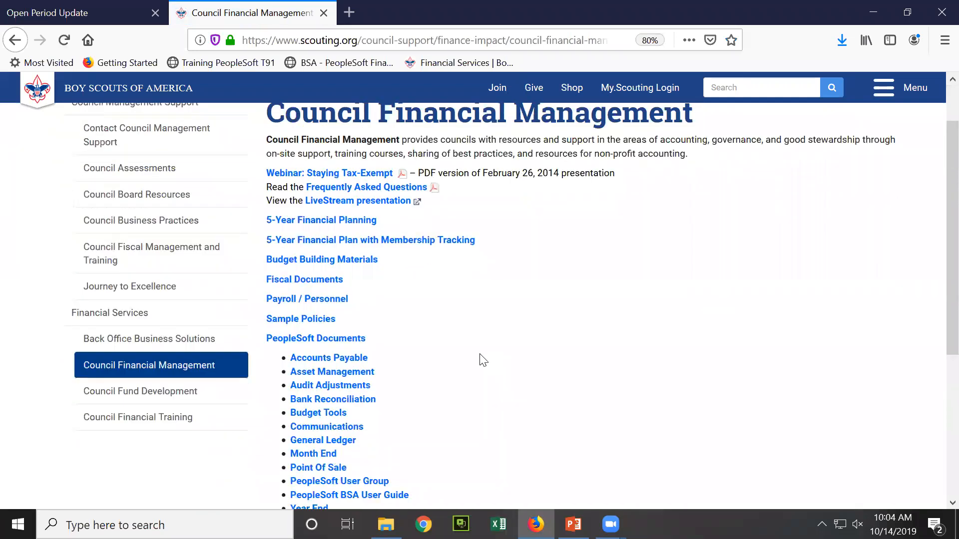
scroll(483, 360, down, 2)
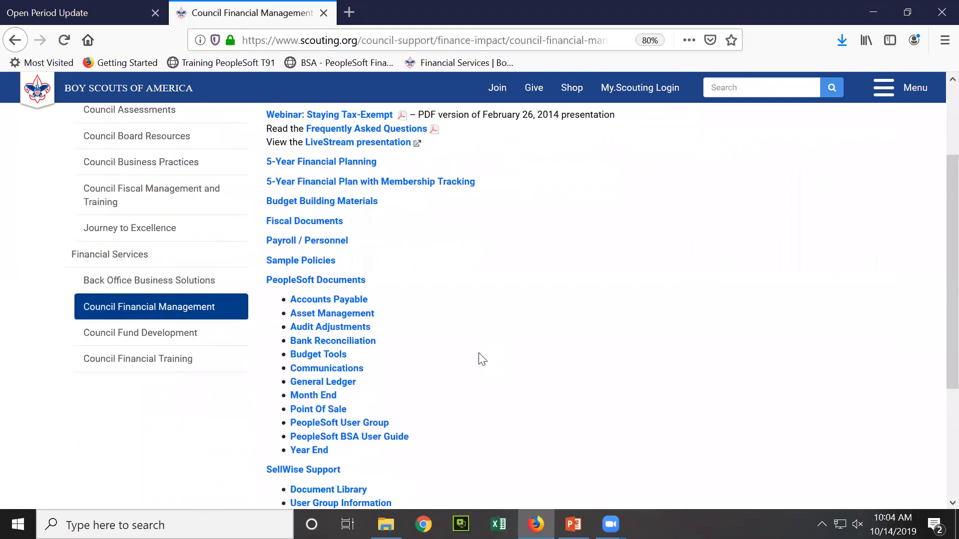
click(309, 351)
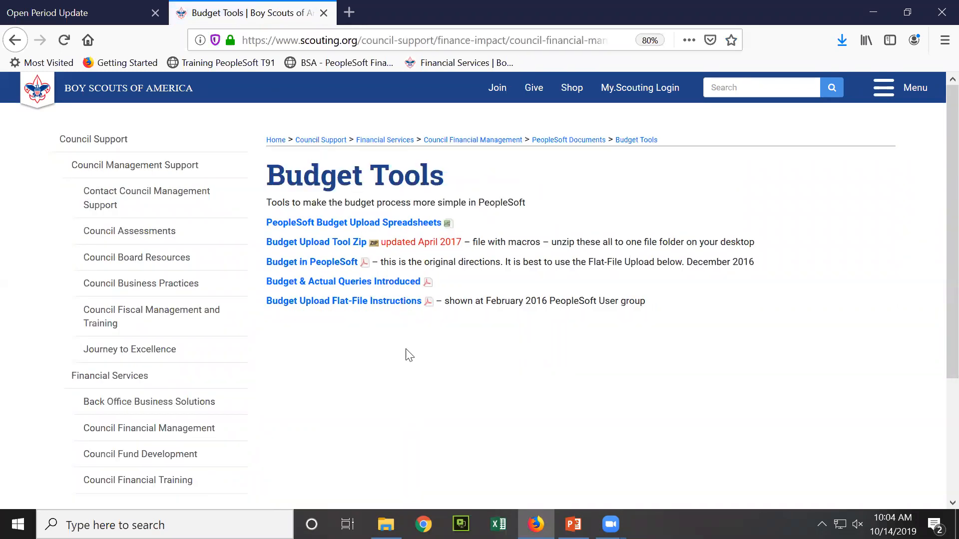
Open the PeopleSoft Budget Upload Spreadsheets workbook in Excel for editing and enter L615 as the PeopleSoft Business Unit in cell A2
click(359, 224)
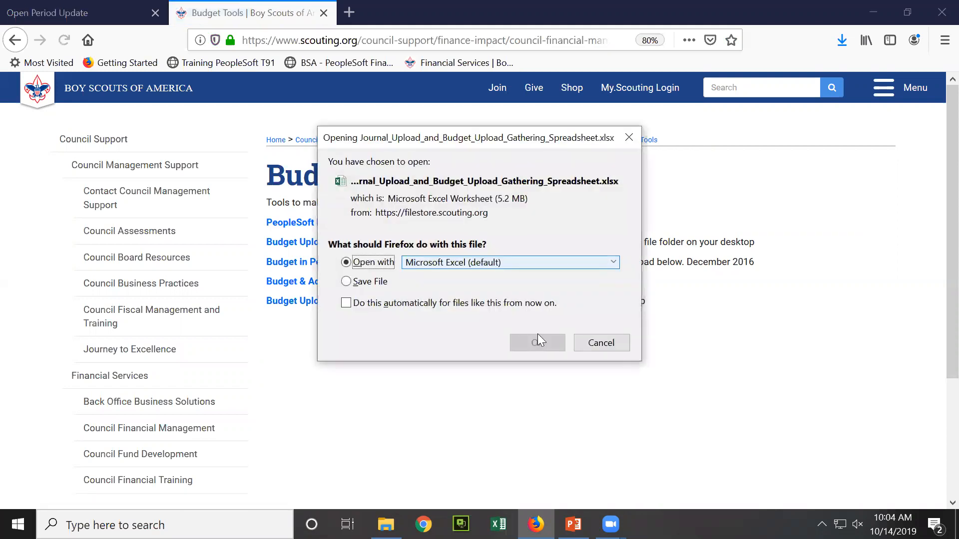
click(541, 345)
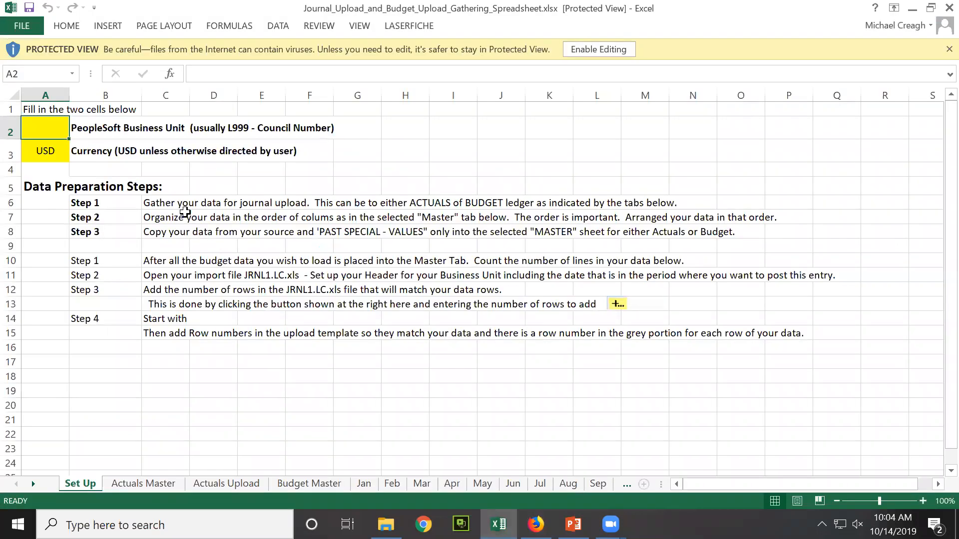
click(586, 53)
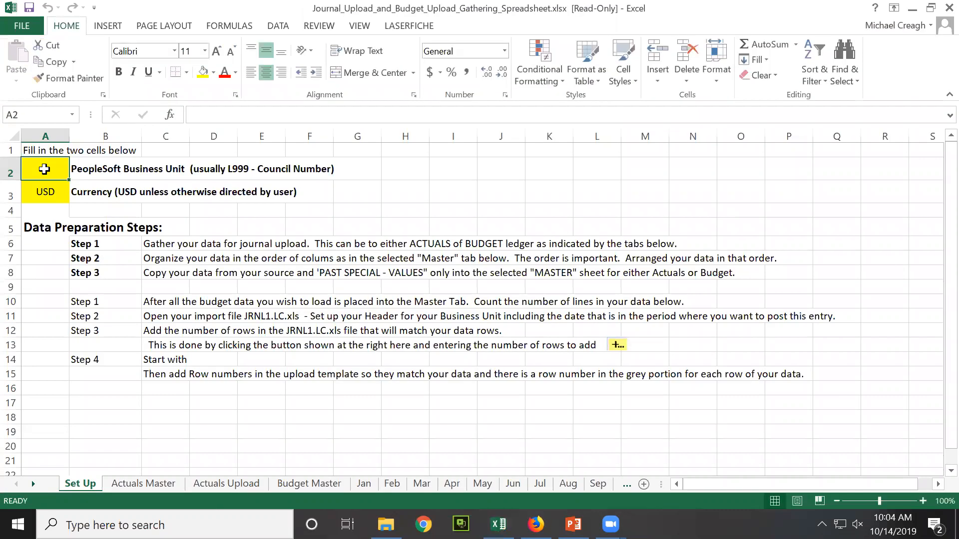
text(L615)
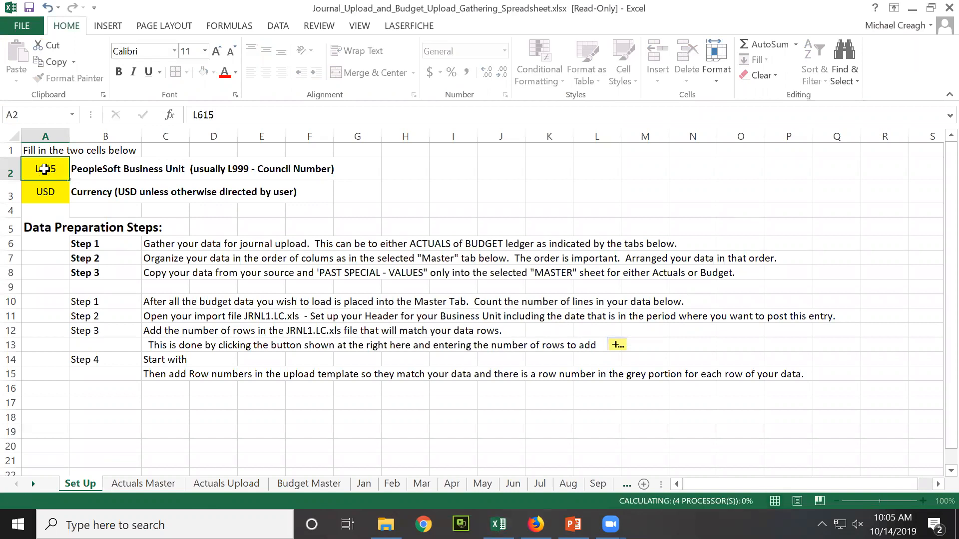
Save the workbook as Copy of Journal_Upload_and_Budget_Upload_Gathering_Spreadsheet.xlsx in the L615 Budget folder on the Desktop
key(Tab)
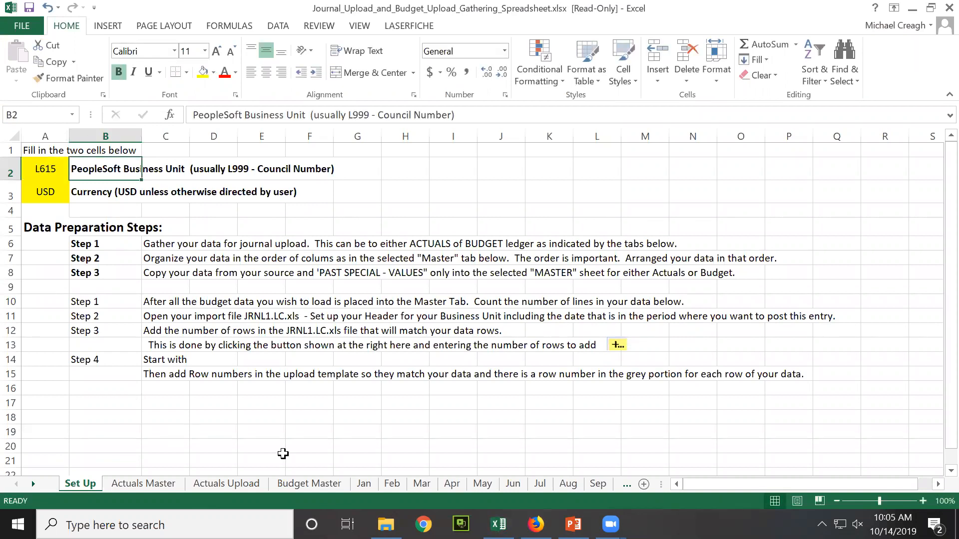
click(29, 27)
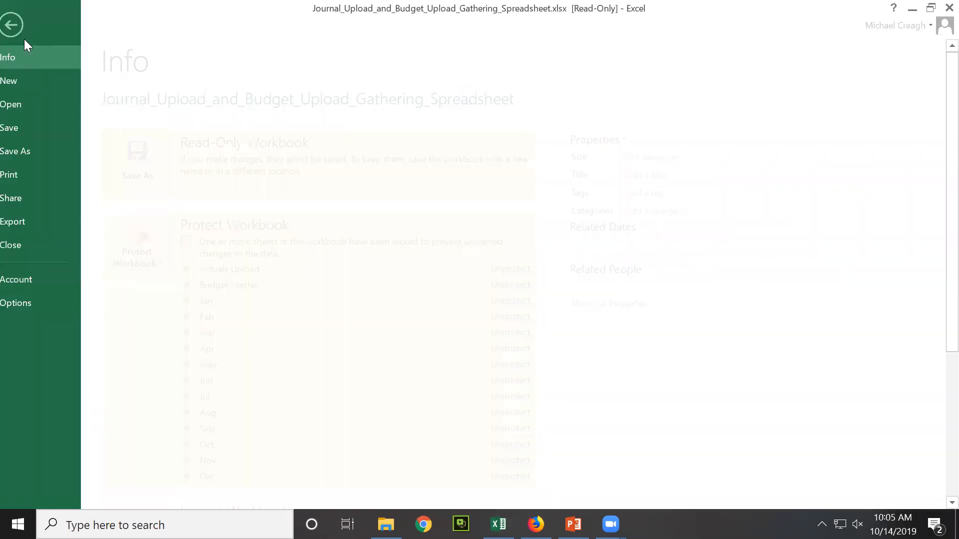
click(41, 153)
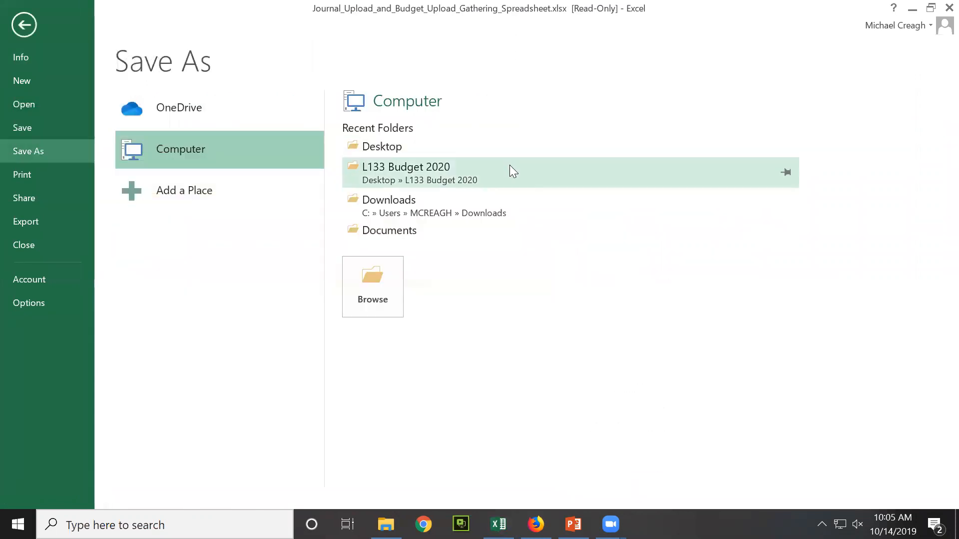
click(390, 150)
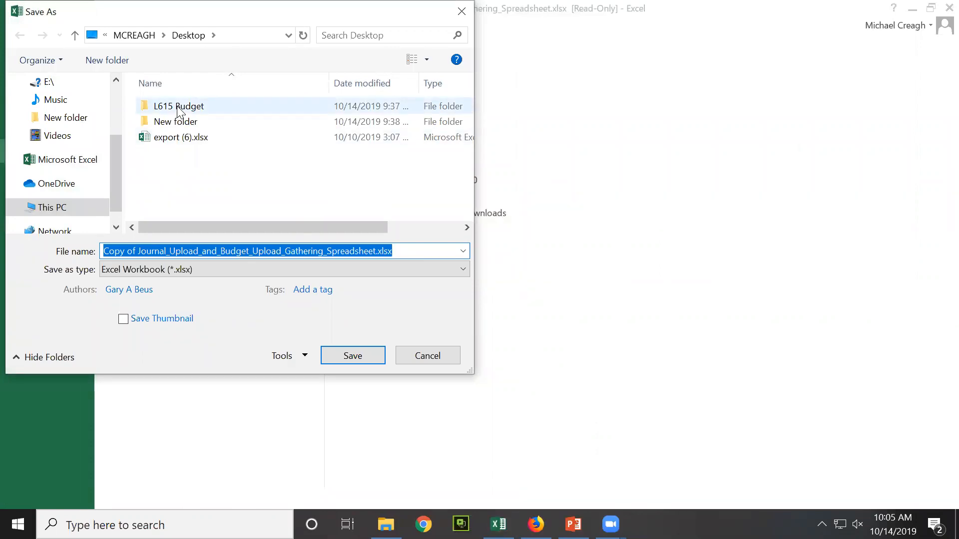
double_click(179, 107)
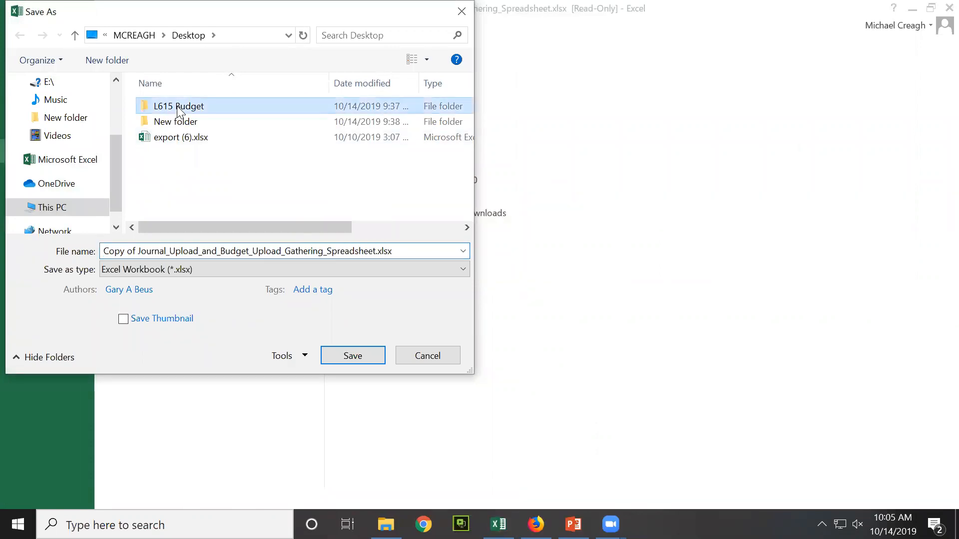
click(414, 257)
click(349, 355)
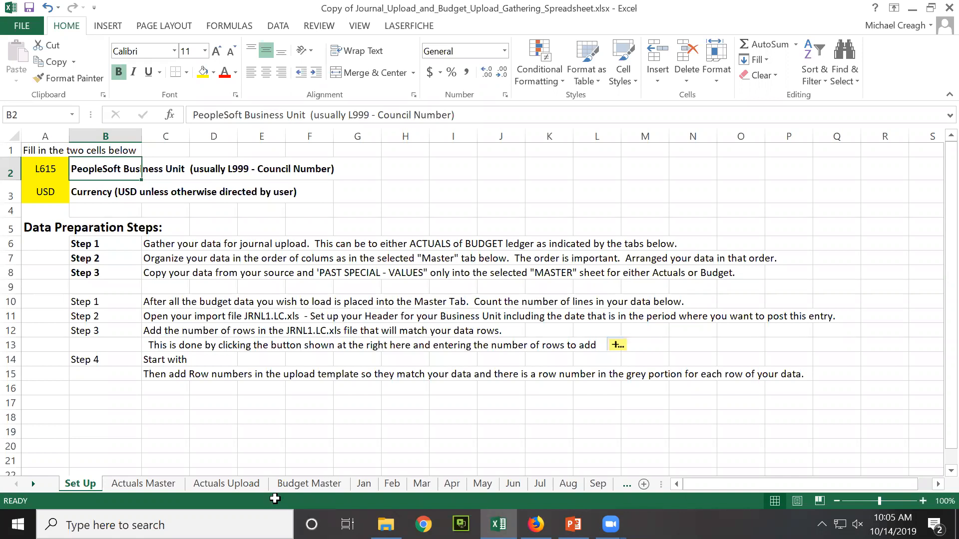
Return to the Budget Tools page in Firefox and download the Budget Upload Tool Zip, saving Budget_20170424.zip
click(912, 9)
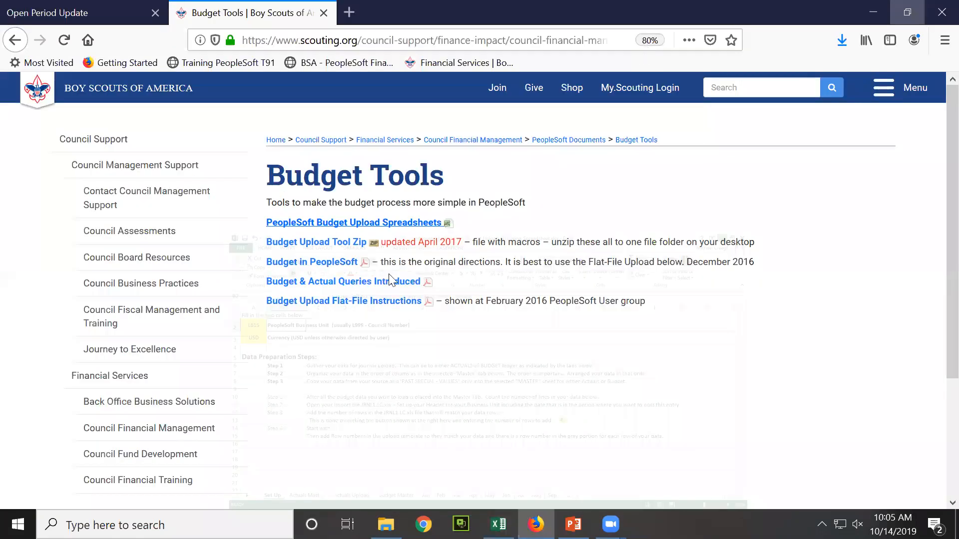
click(332, 244)
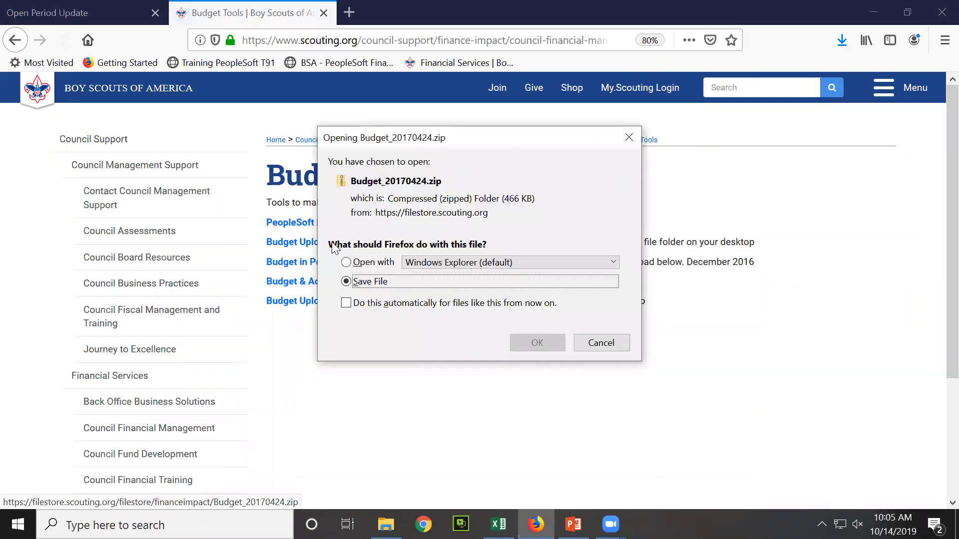
click(523, 343)
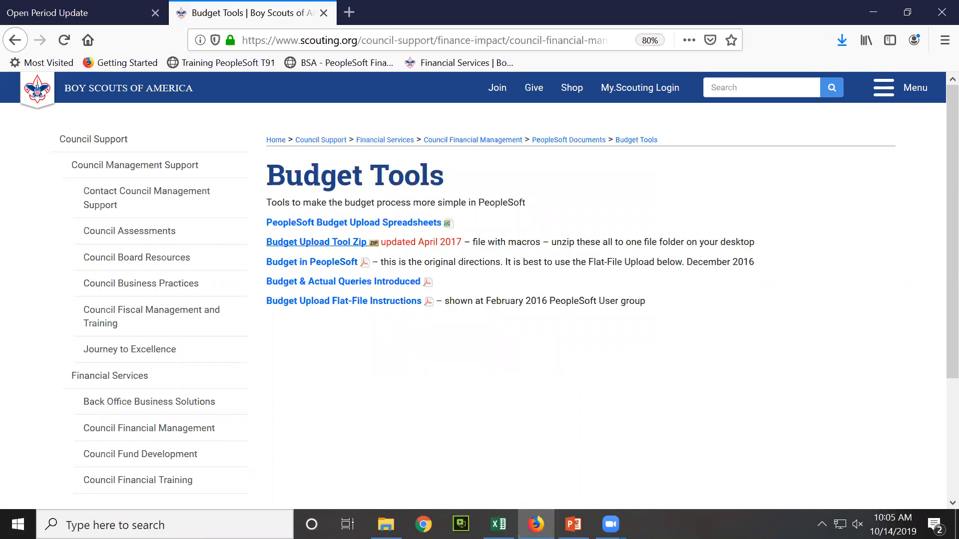
Open a new File Explorer window and go to the Budget 20170424 folder inside Budget_20170424.zip in Downloads
right_click(385, 524)
click(349, 444)
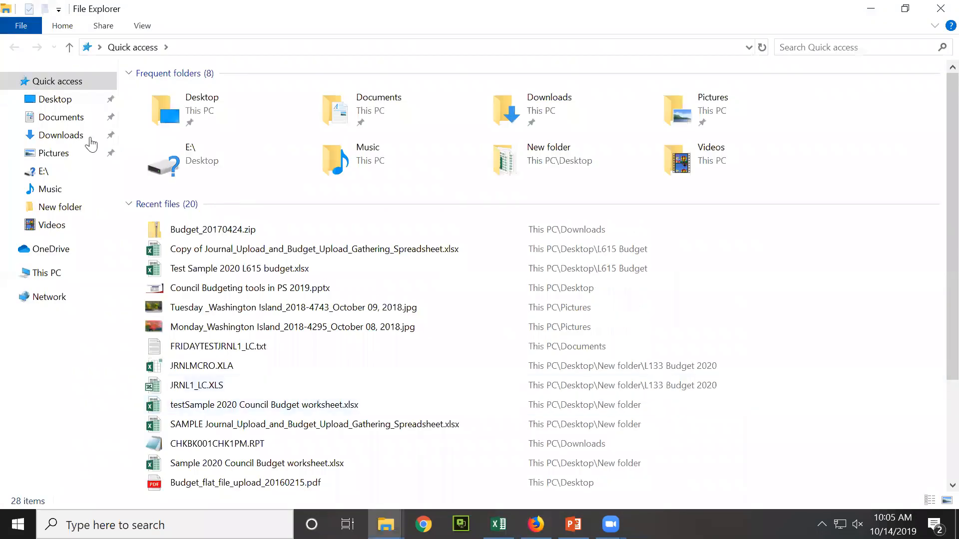
click(64, 136)
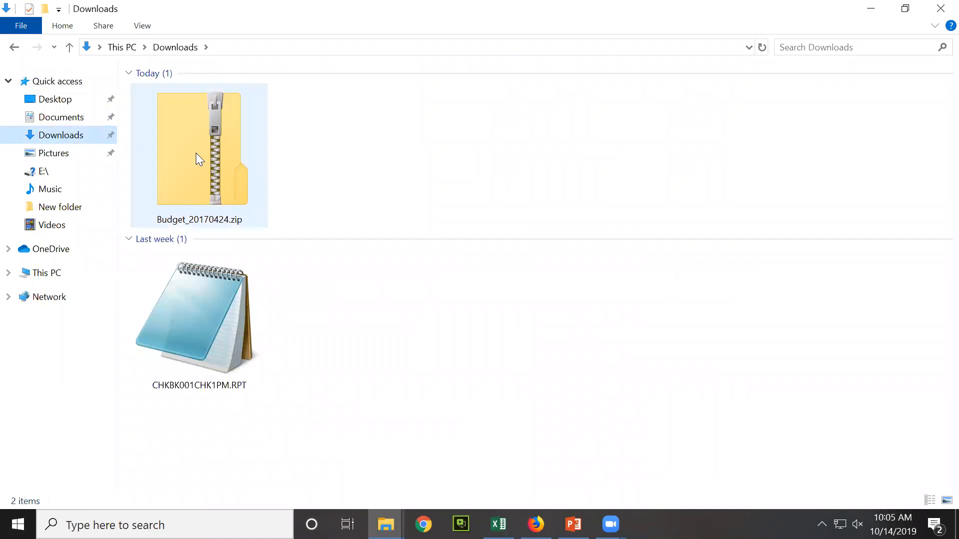
double_click(189, 147)
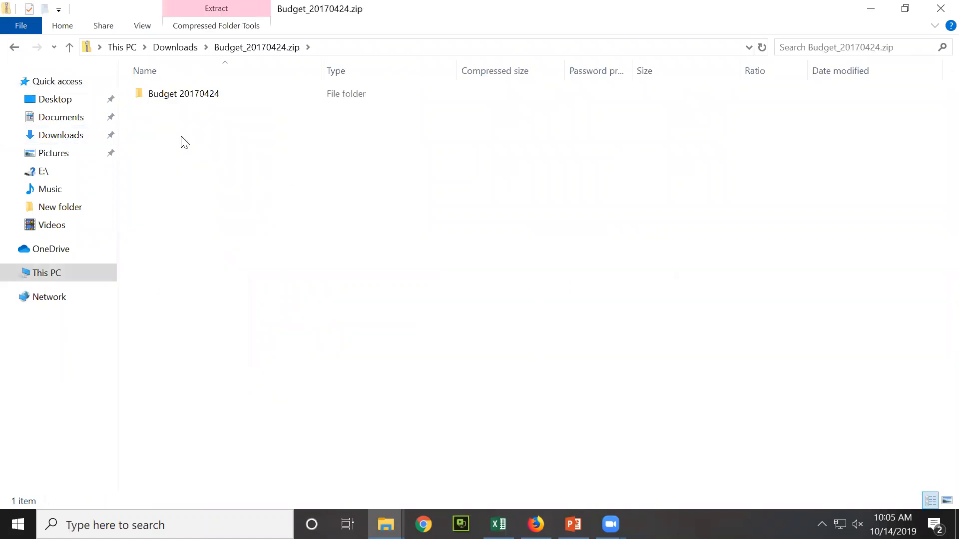
double_click(190, 97)
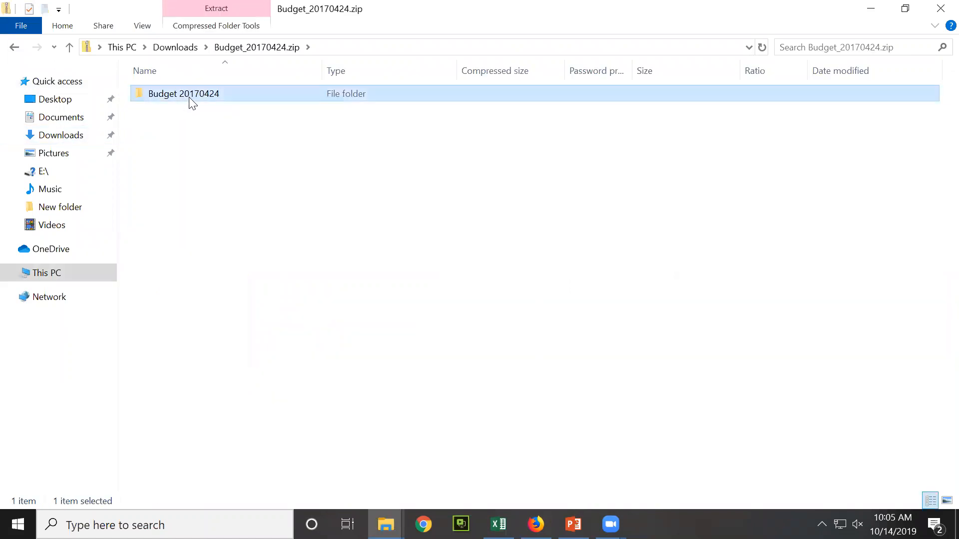
Copy the three files JRNL1_LC.XLS, JrnlLog.xls and JRNLMCRO.XLA from the Budget 20170424 folder
click(227, 95)
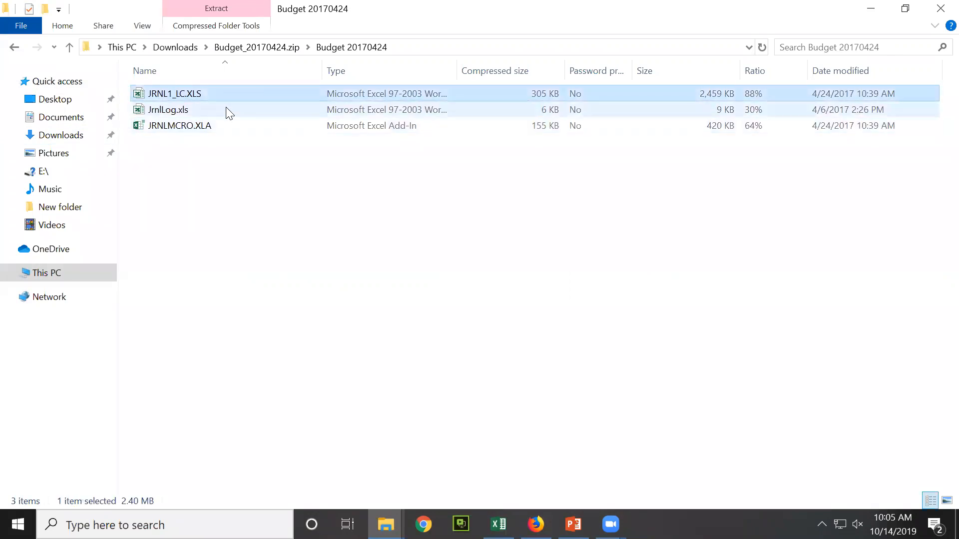
click(226, 111)
click(221, 91)
ctrl+click(216, 111)
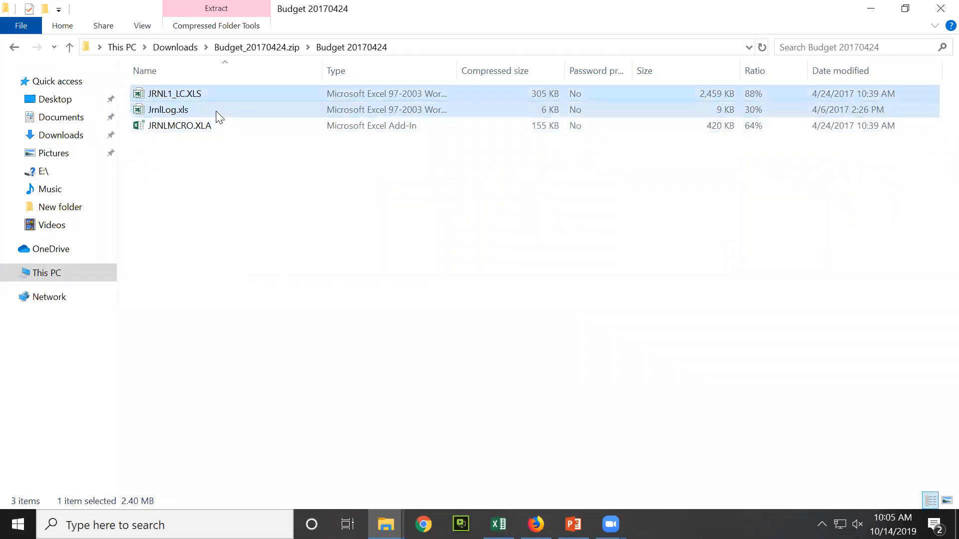
shift+click(222, 123)
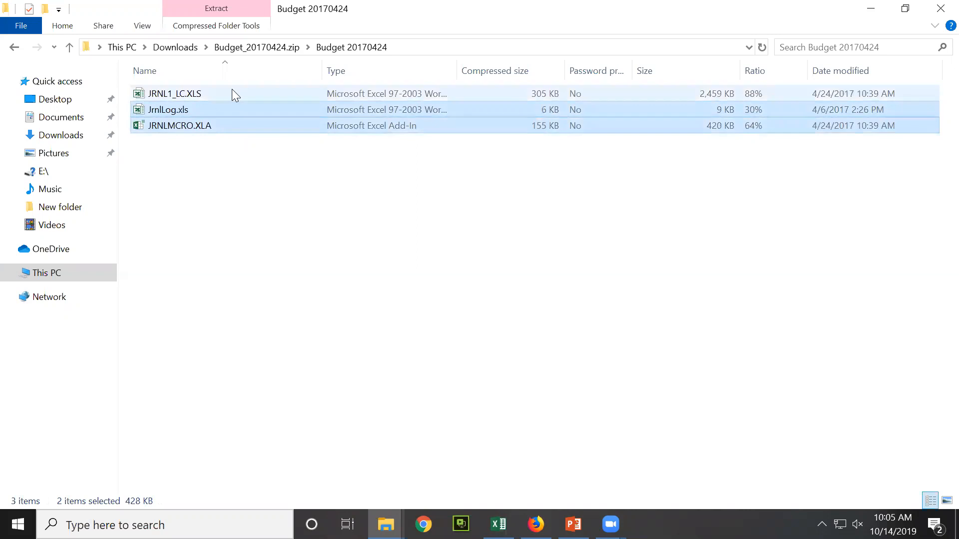
click(232, 94)
ctrl+click(228, 110)
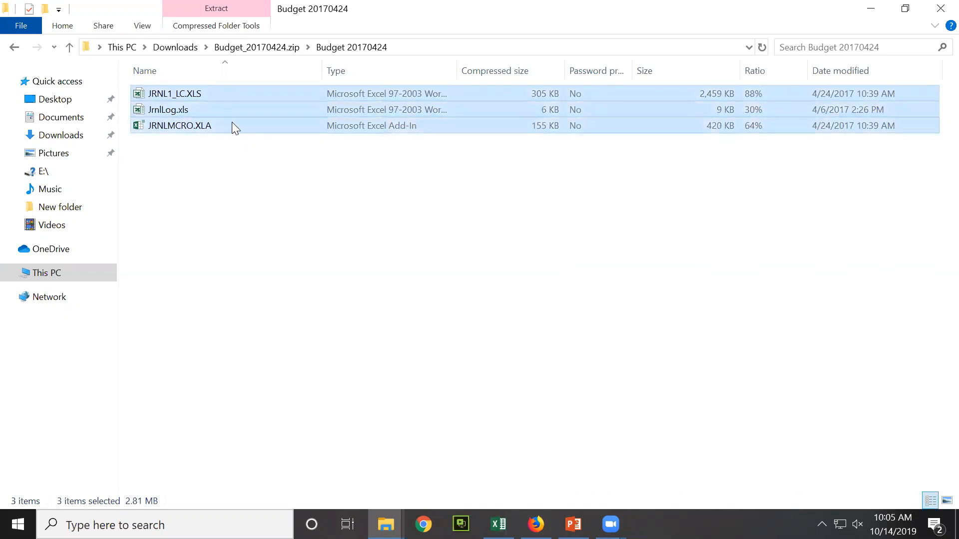
right_click(232, 122)
click(265, 173)
Paste the copied files into the L615 Budget folder on the Desktop
click(66, 100)
double_click(161, 96)
right_click(255, 214)
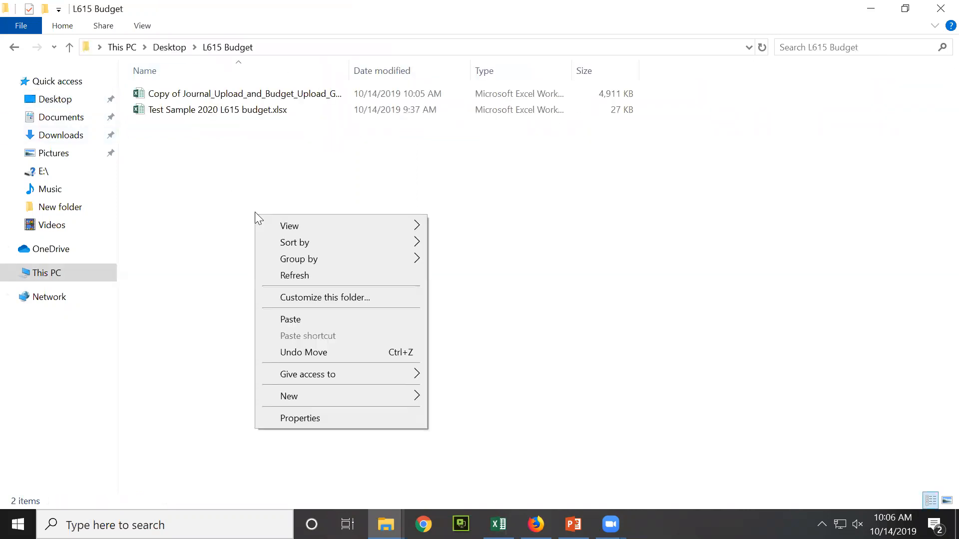
click(308, 320)
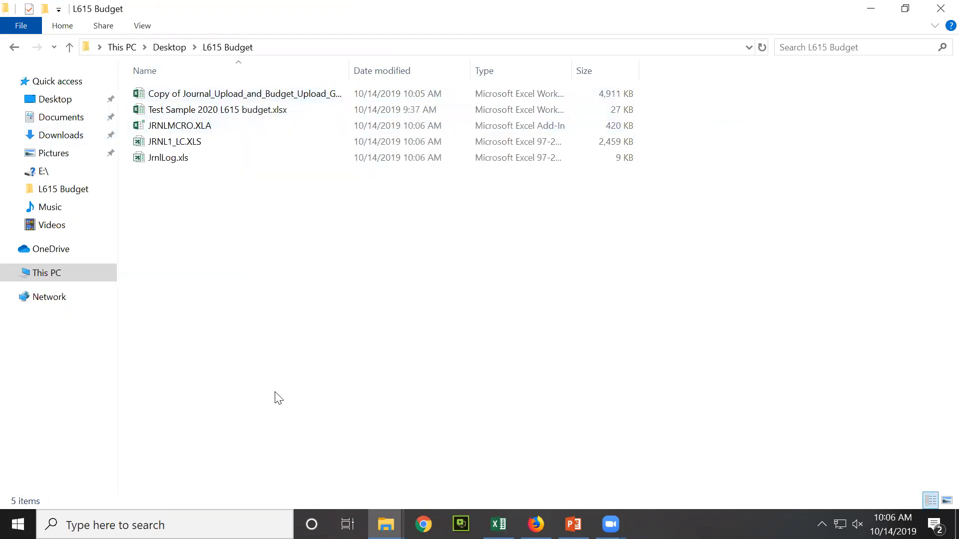
Open Test Sample 2020 L615 budget.xlsx in Excel and look through its budget rows
mouse_move(385, 524)
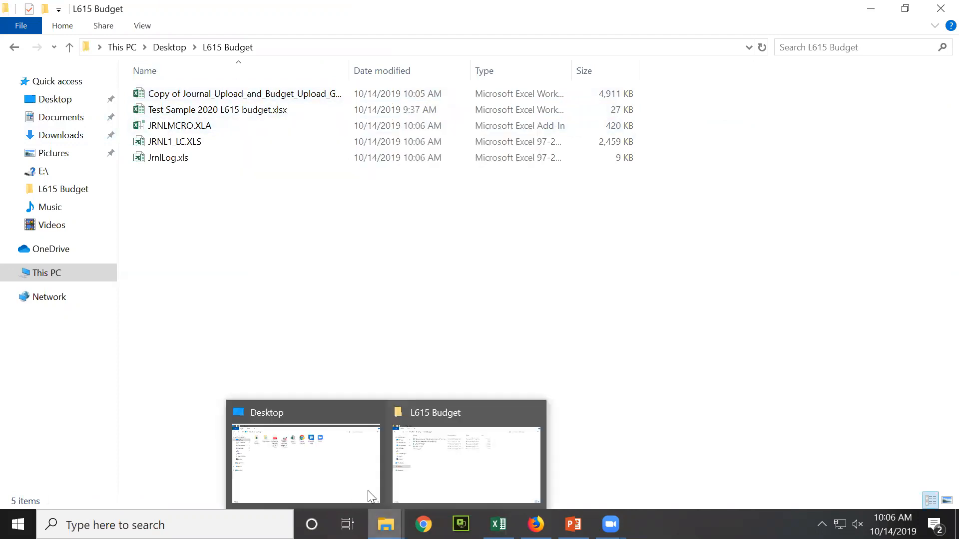
double_click(255, 109)
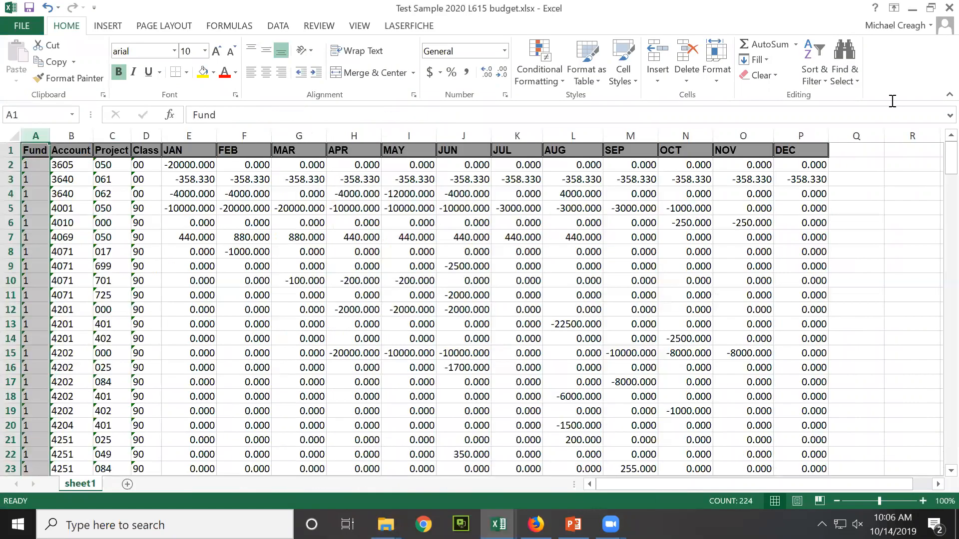
drag(937, 169, 938, 358)
drag(937, 169, 931, 159)
Format the Fund, Account, Project and Class data in cells A2 to D224 as Text
click(30, 165)
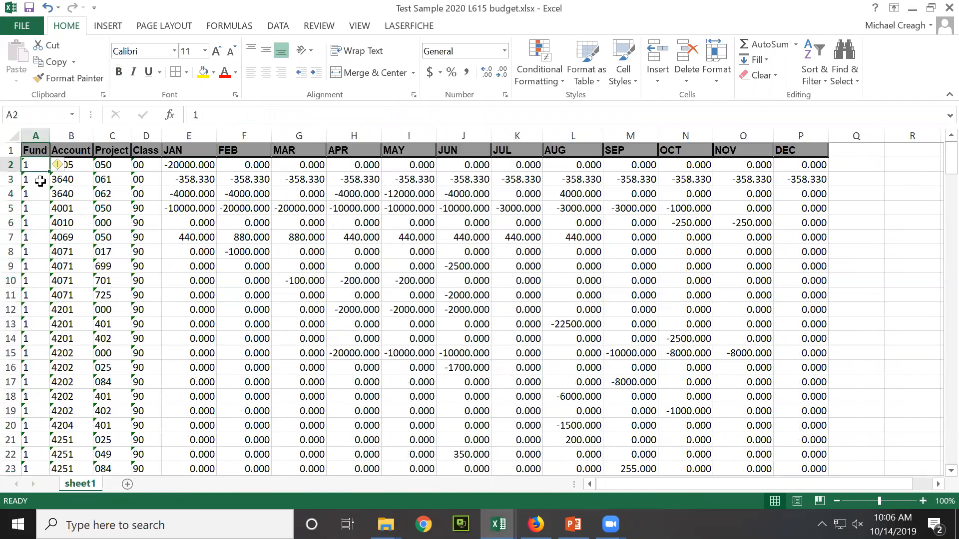
drag(31, 165, 138, 452)
right_click(77, 359)
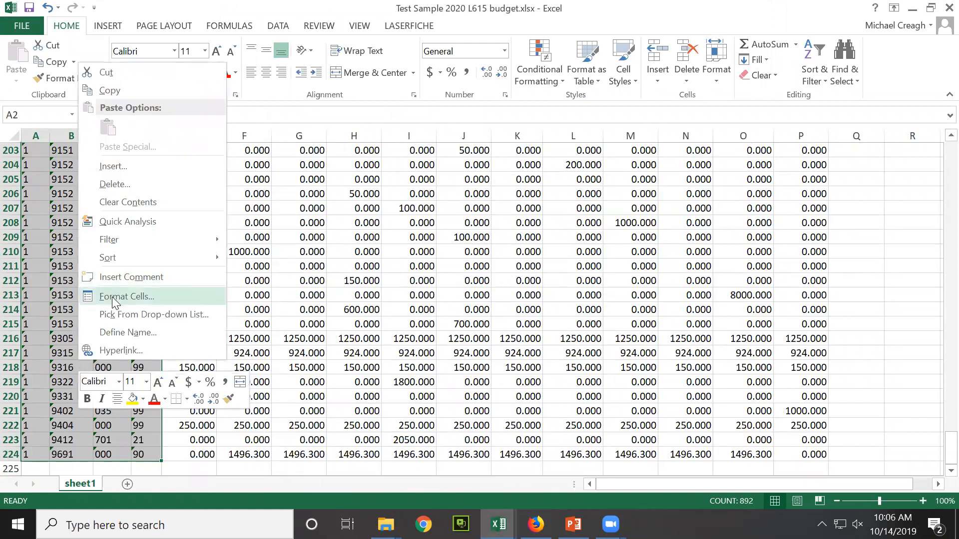
scroll(271, 276, up, 20)
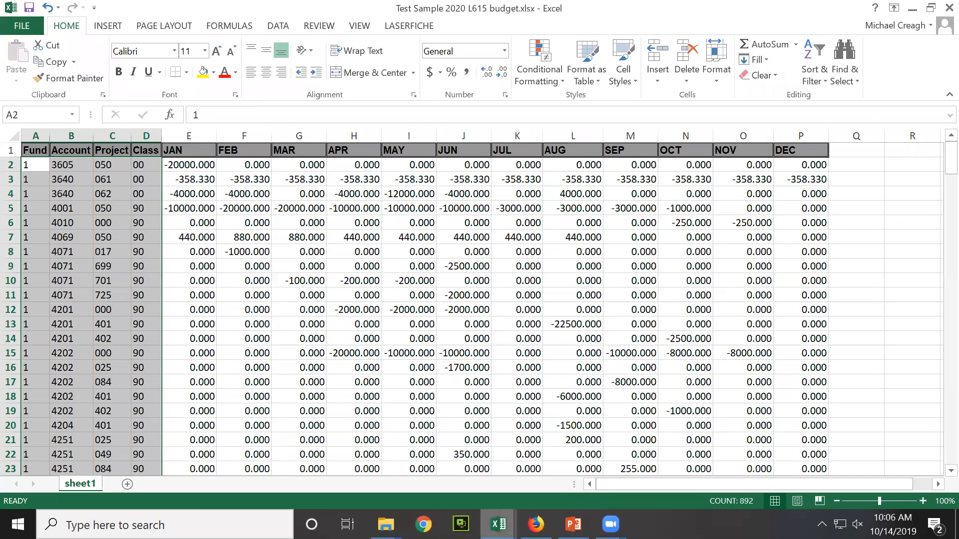
mouse_move(498, 525)
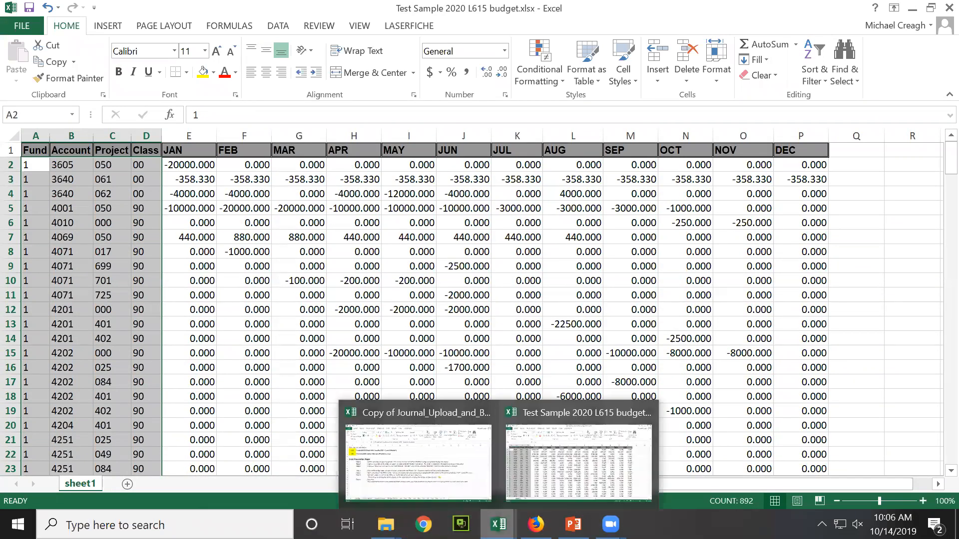
key(ctrl+1)
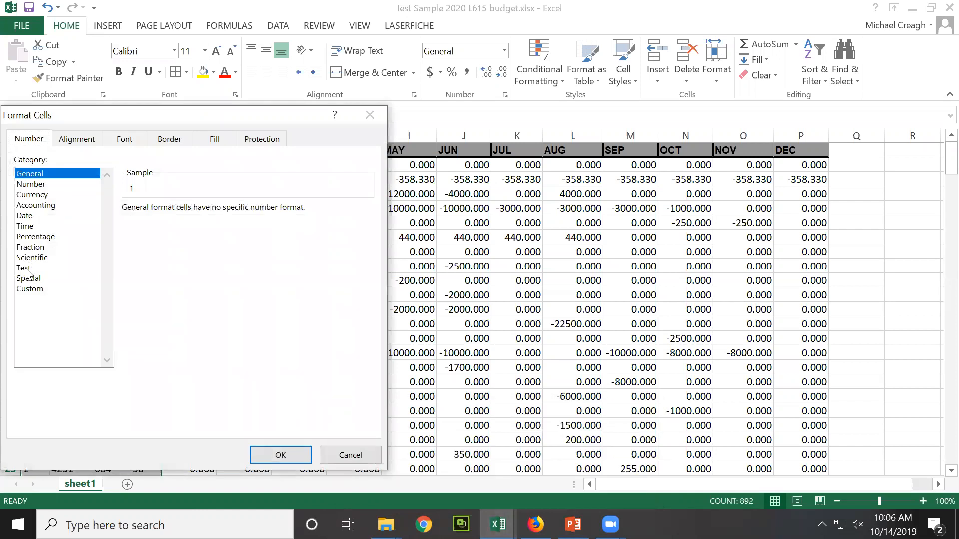
click(23, 269)
click(281, 454)
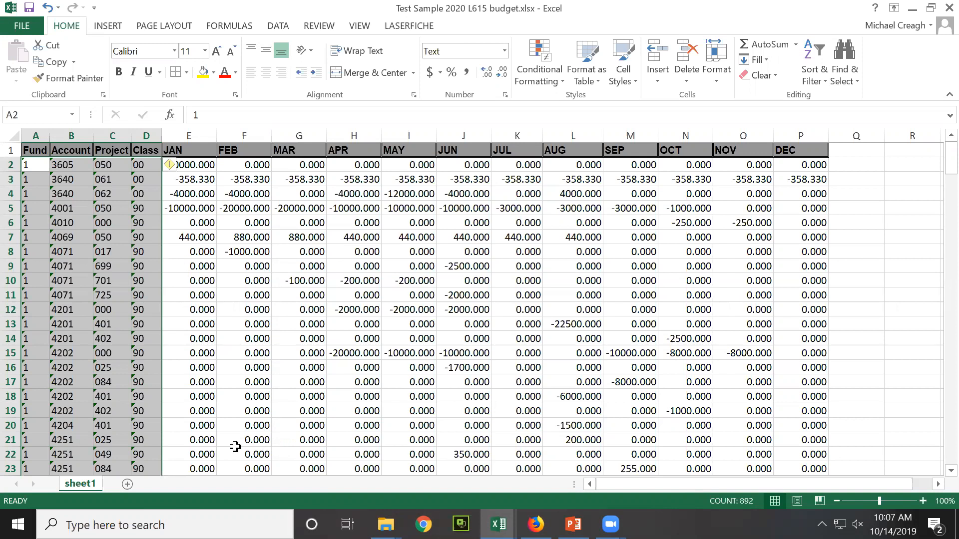
Switch to the gathering spreadsheet copy, open its Budget Master sheet at 90% zoom and select cell C4
click(499, 524)
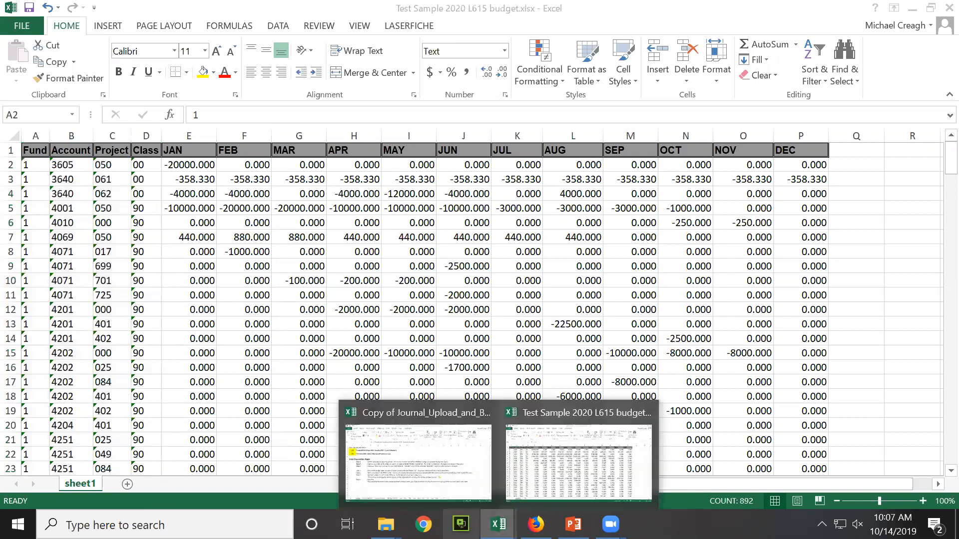
click(435, 477)
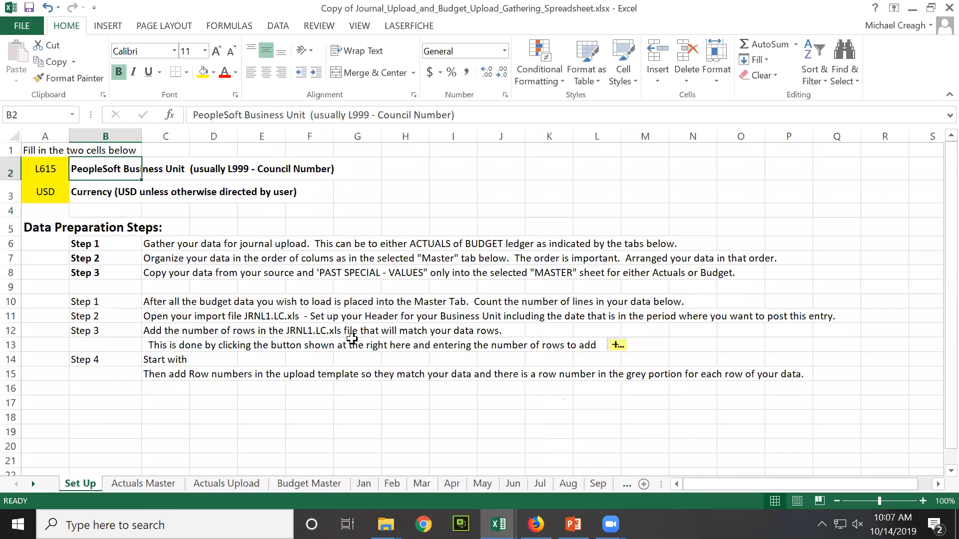
click(45, 175)
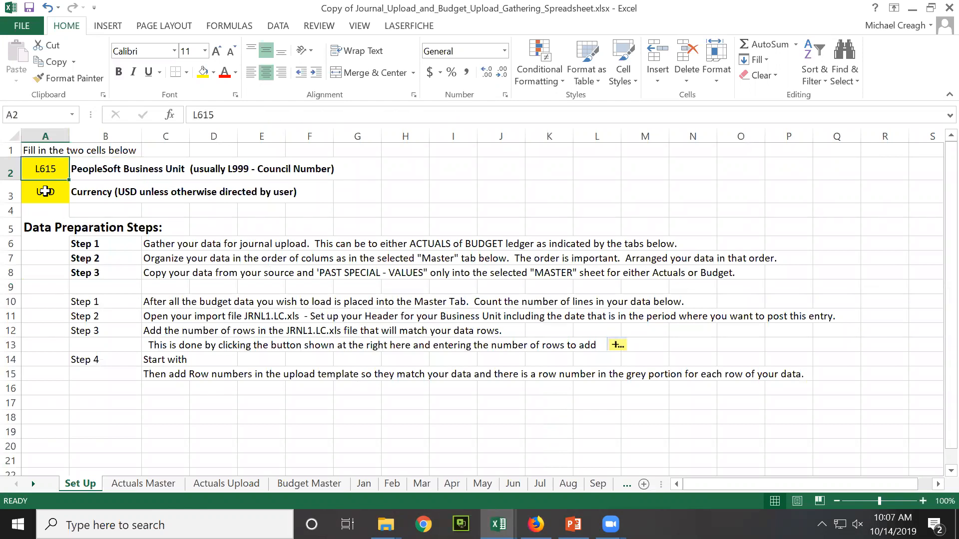
click(291, 484)
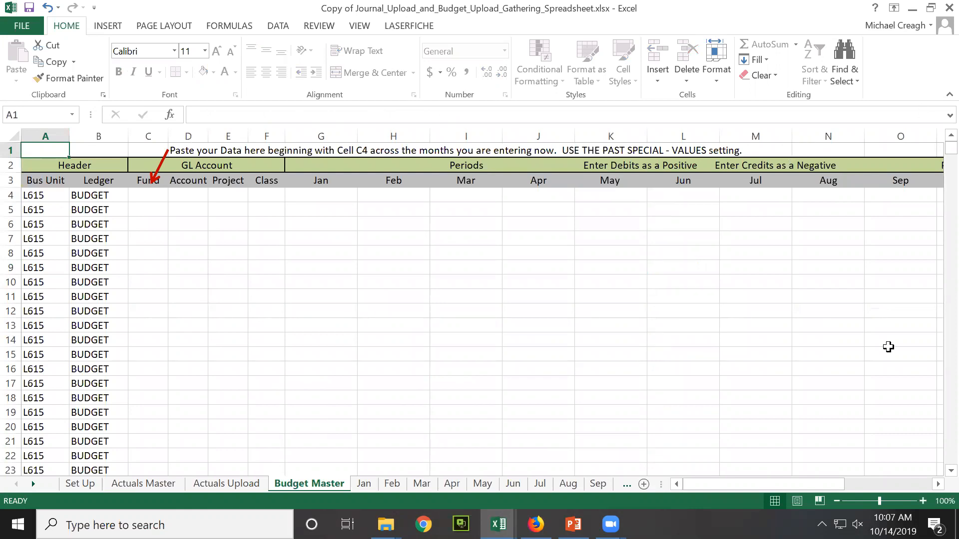
click(836, 497)
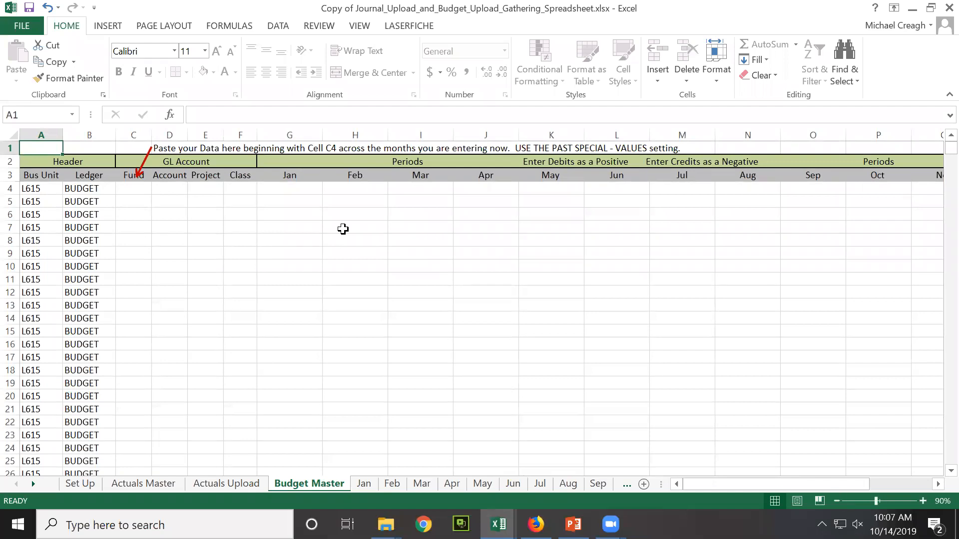
click(131, 186)
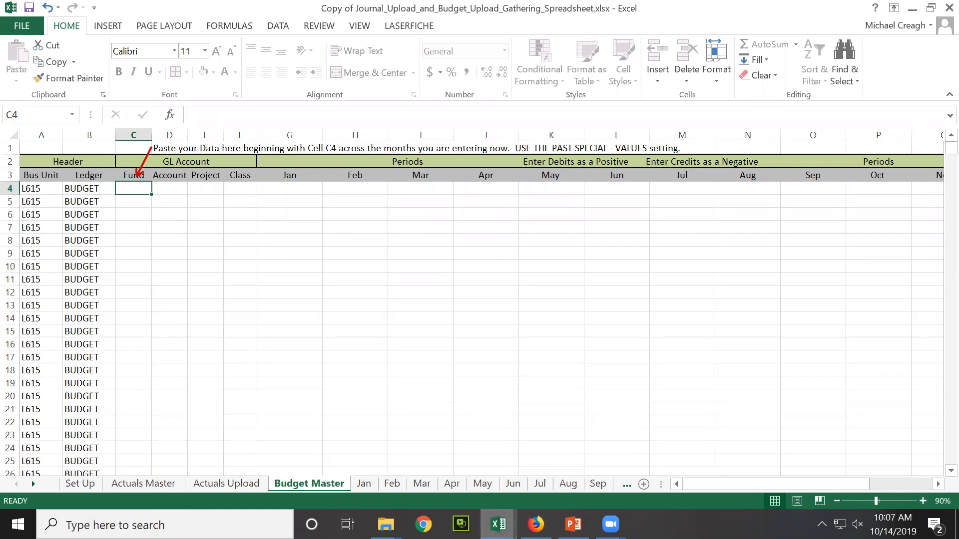
Copy the budget data in cells A2 to P224 of Test Sample 2020 L615 budget.xlsx
click(544, 482)
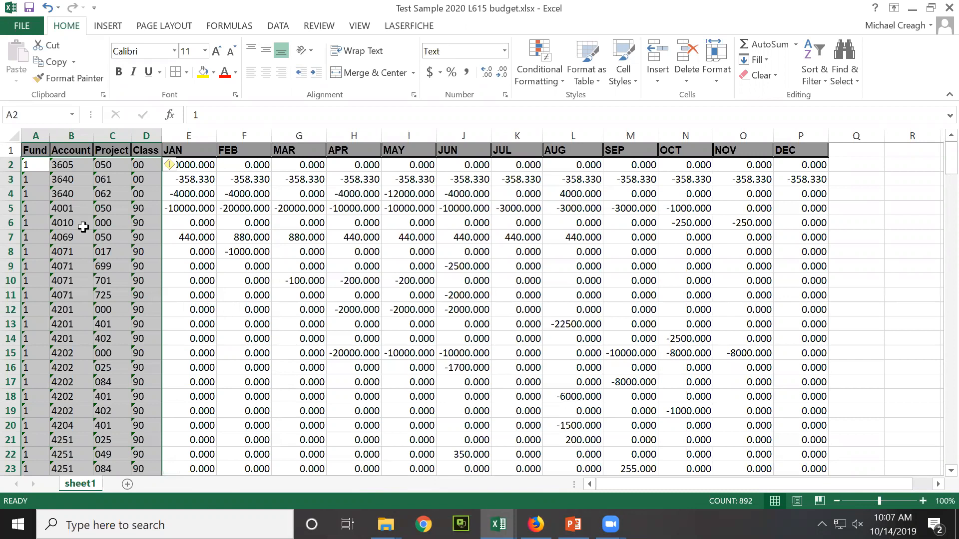
drag(33, 164, 790, 452)
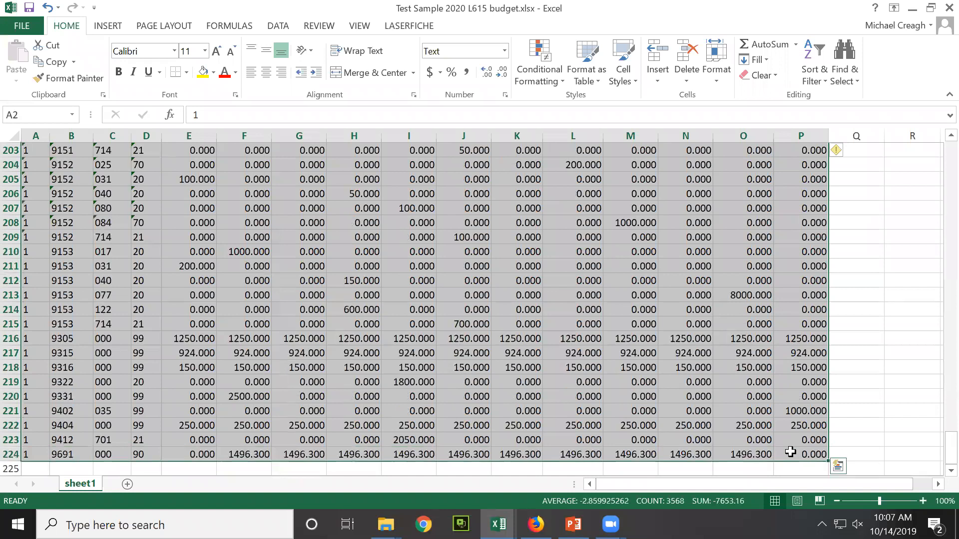
right_click(242, 327)
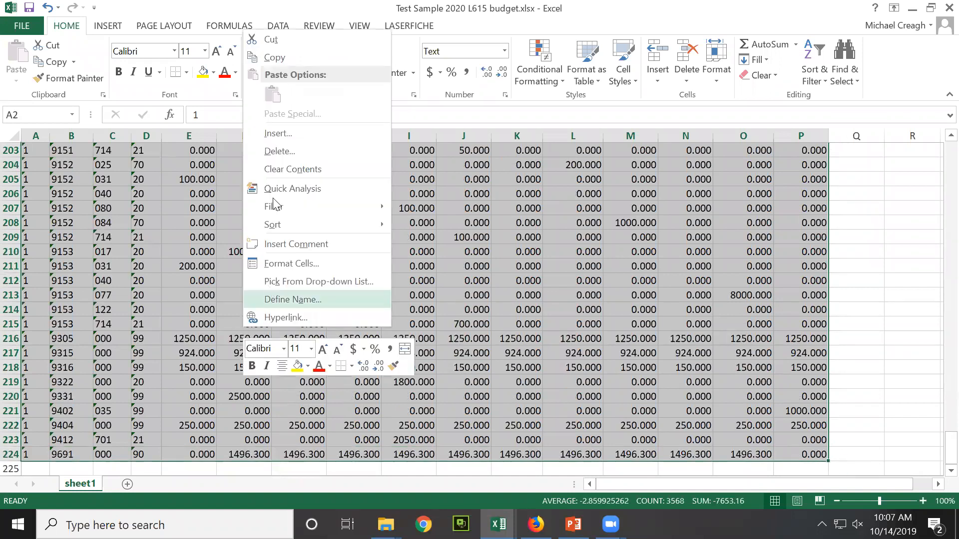
click(267, 60)
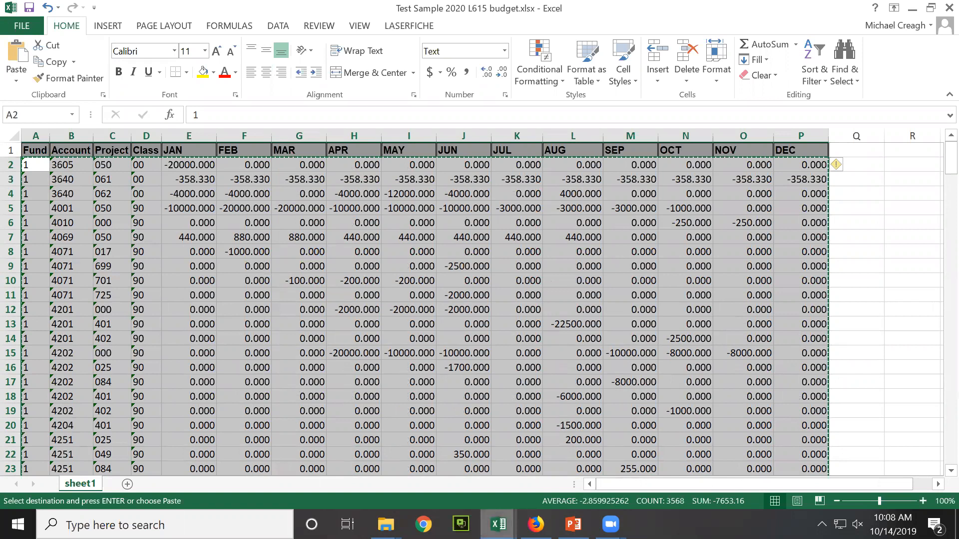
Paste the copied rows as values at C4 of the gathering spreadsheet's Budget Master, then show the Jan sheet
mouse_move(497, 524)
click(421, 473)
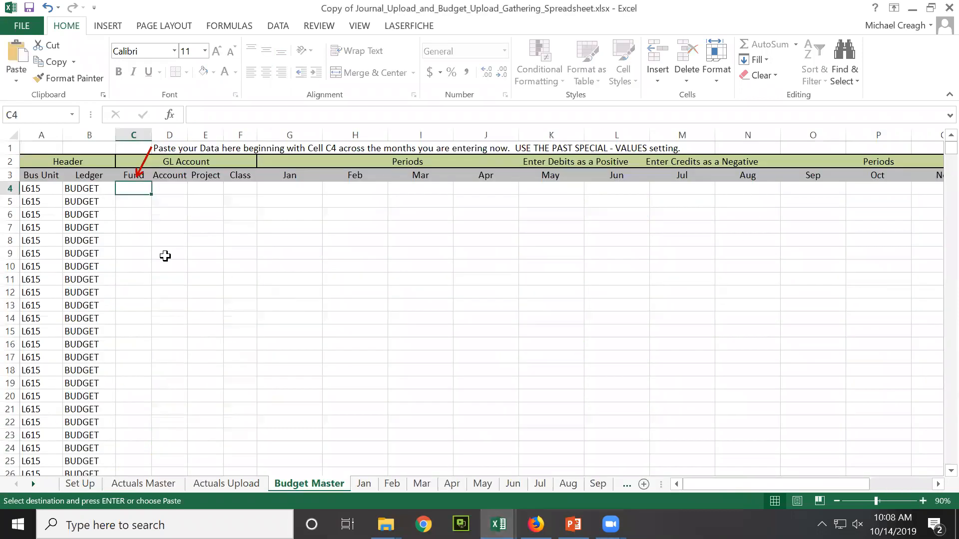
right_click(141, 187)
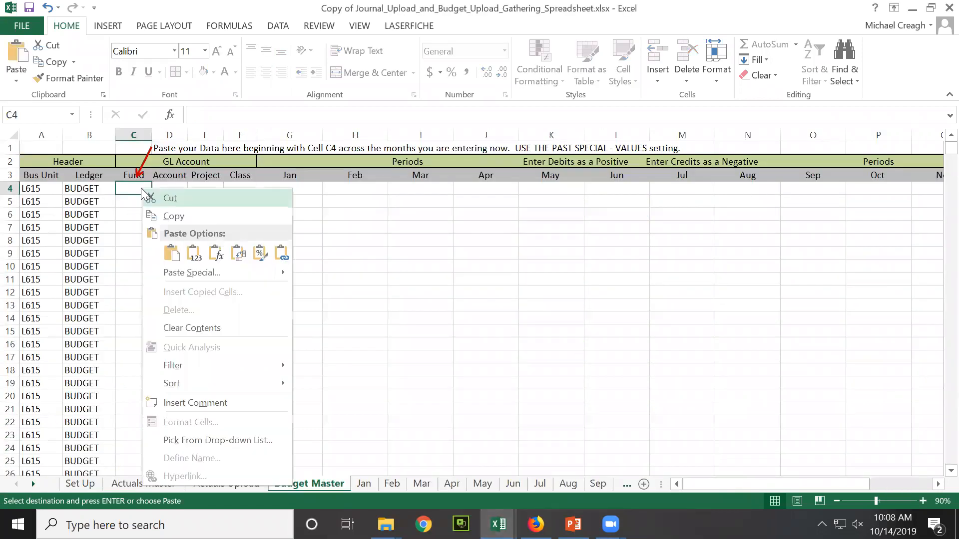
click(193, 253)
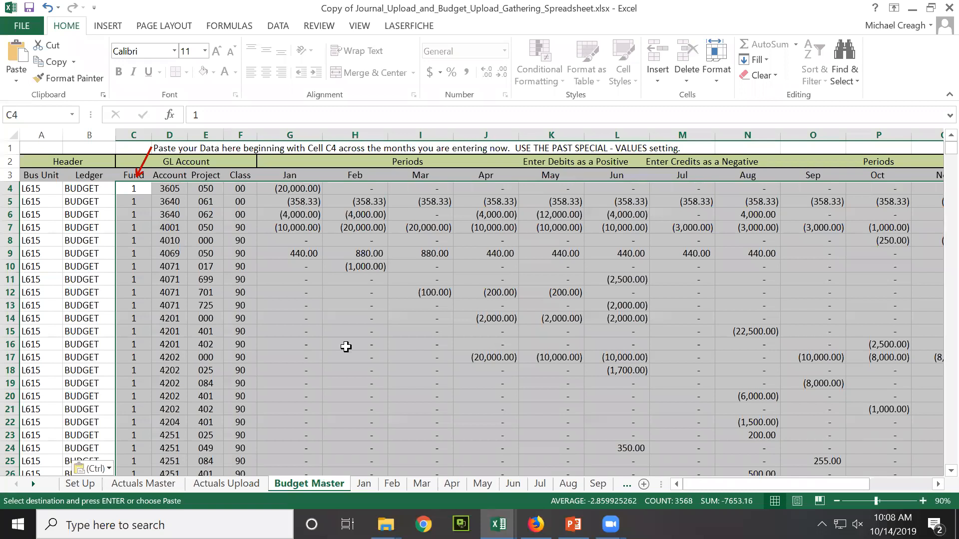
click(364, 484)
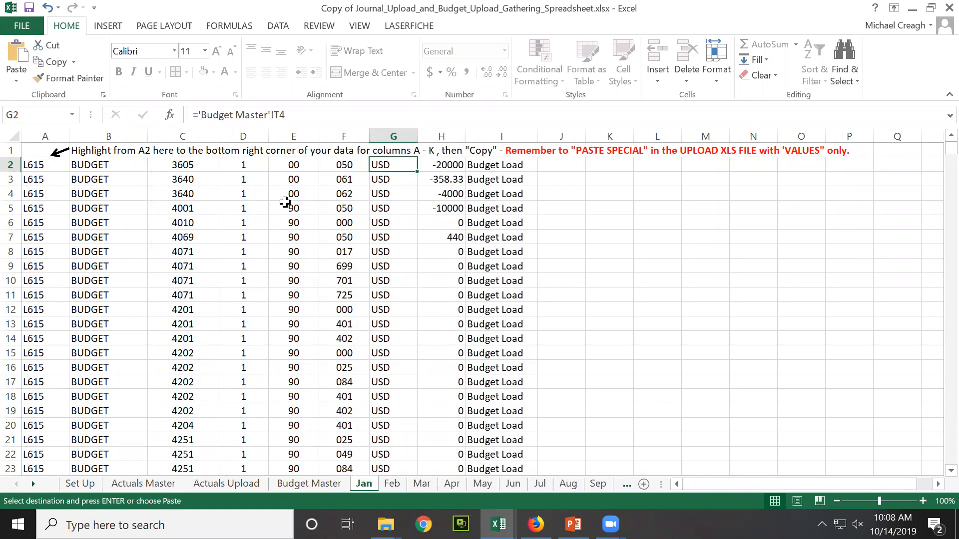
Open JRNL1_LC.XLS from the L615 Budget folder in Excel and enable its editing and active content
click(385, 525)
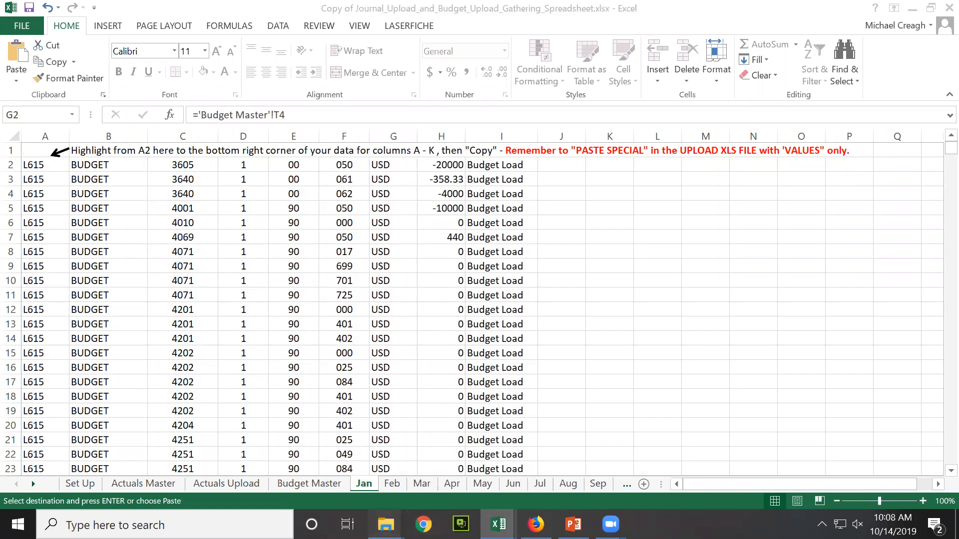
click(431, 467)
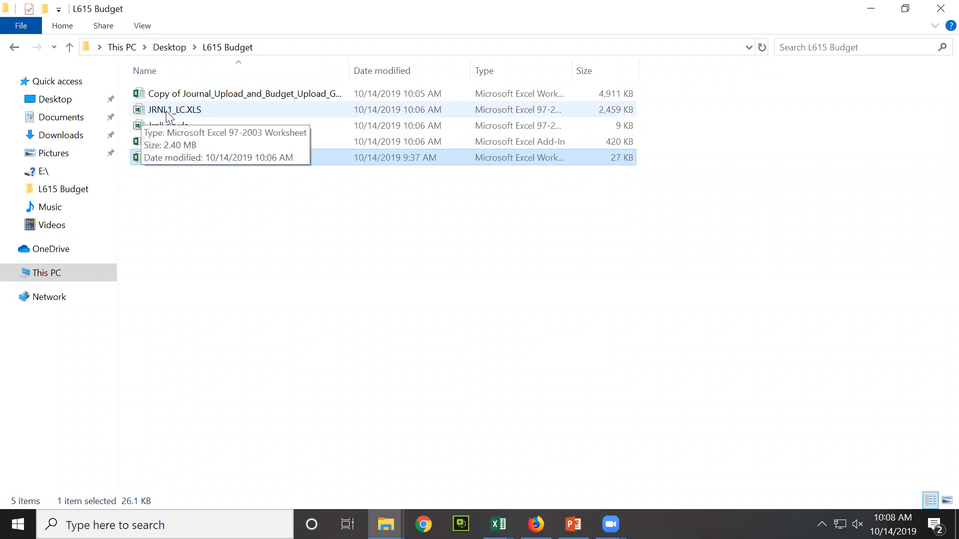
double_click(183, 114)
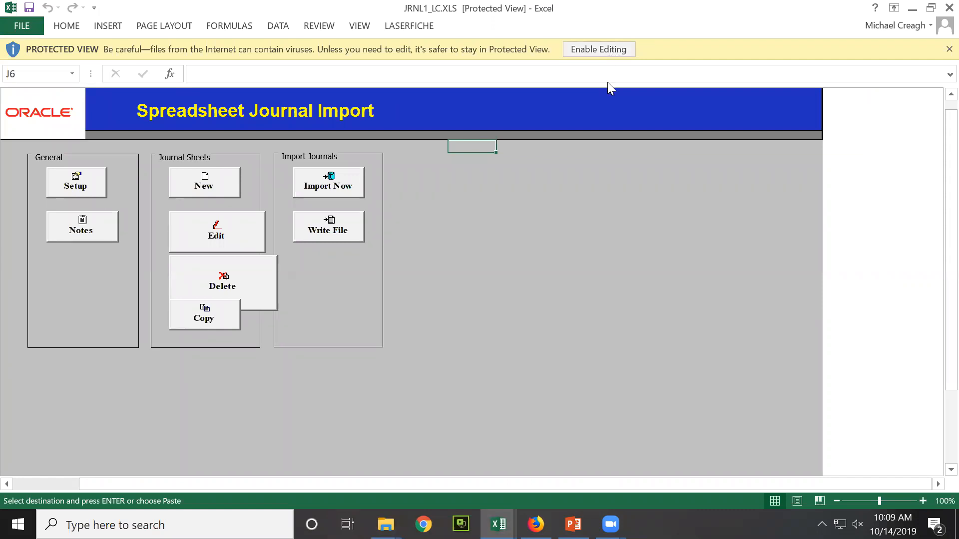
click(593, 48)
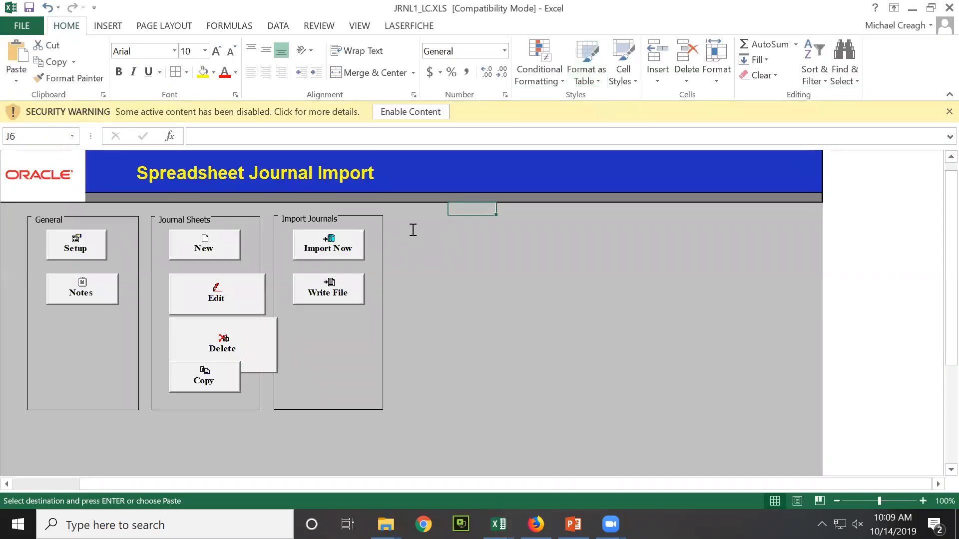
click(407, 114)
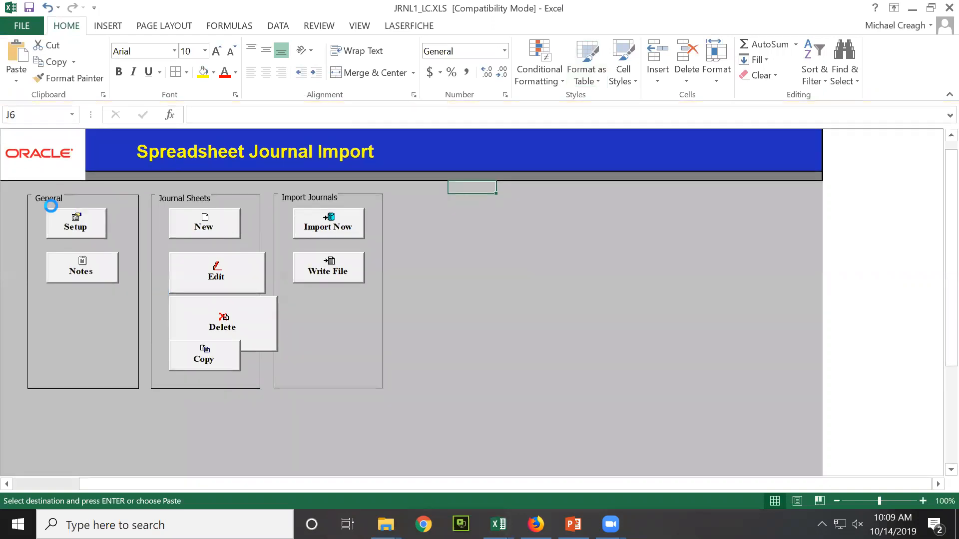
Set the journal import header defaults to business unit L615 and date 1/1/2020
click(67, 222)
double_click(370, 149)
text(l6)
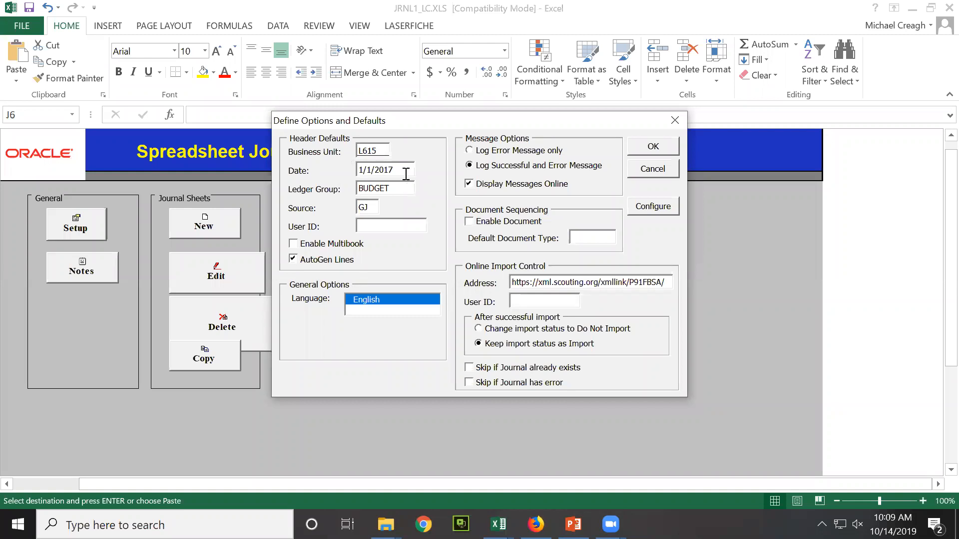
drag(406, 170, 341, 171)
text(1)
click(653, 146)
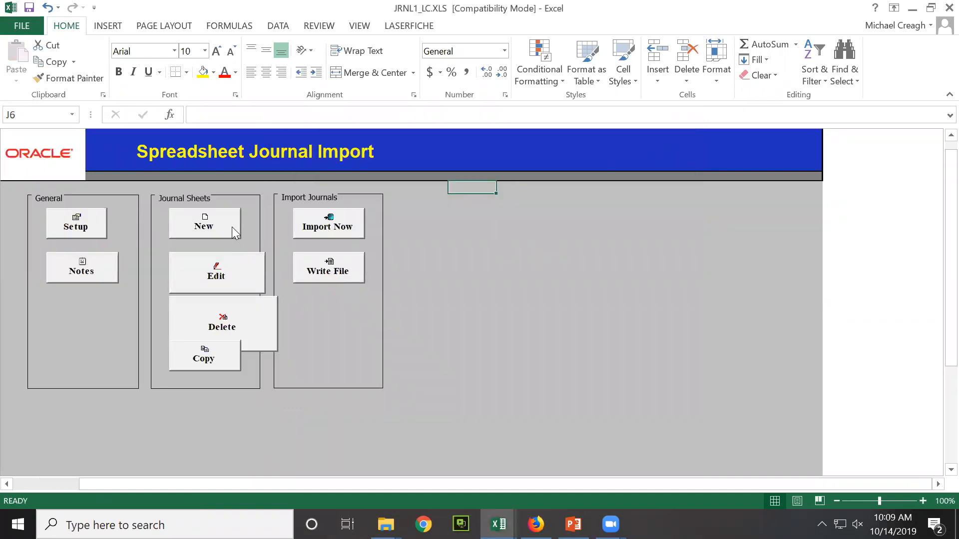
Create a January 2020 test journal sheet and add an L615 header with journal ID NEXT, date 1/1/2020 and description Jan 2020 Test
click(215, 222)
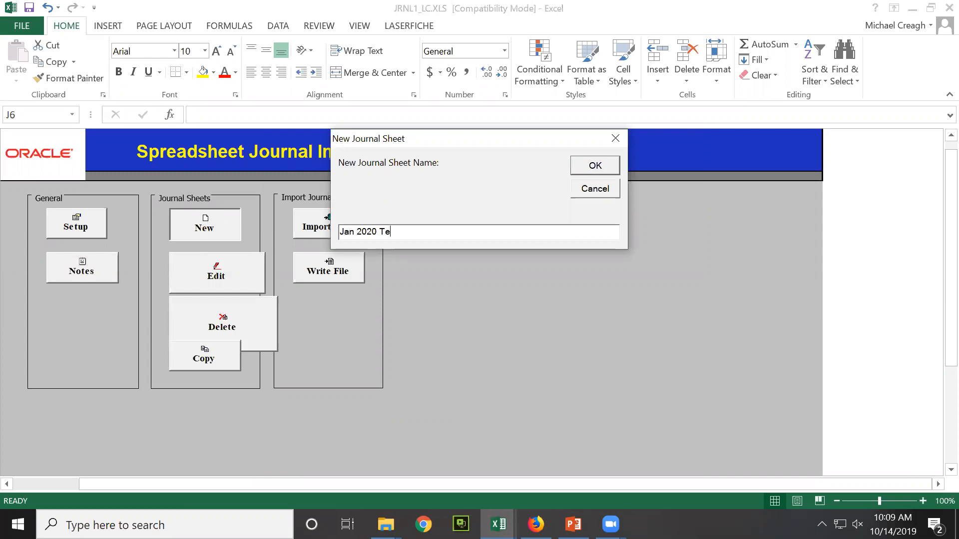
click(595, 166)
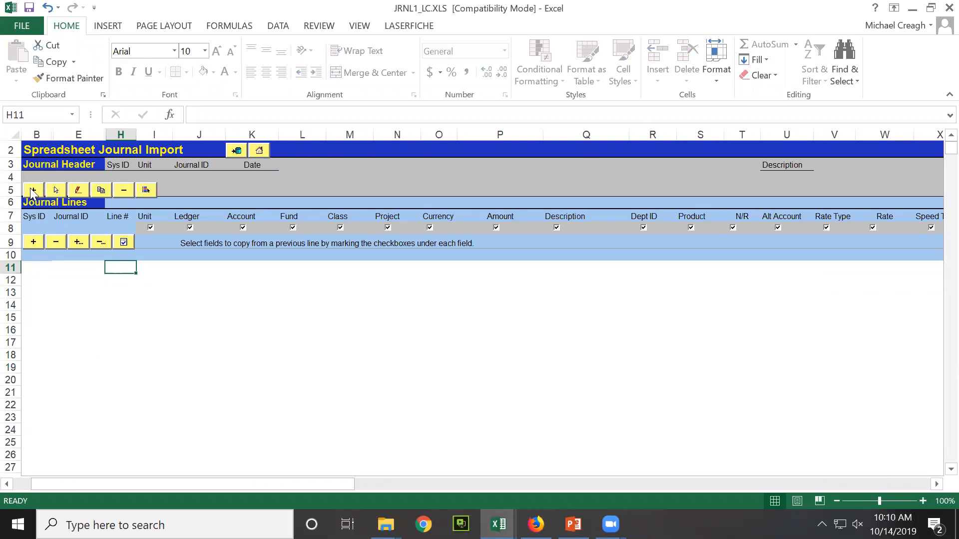
click(33, 190)
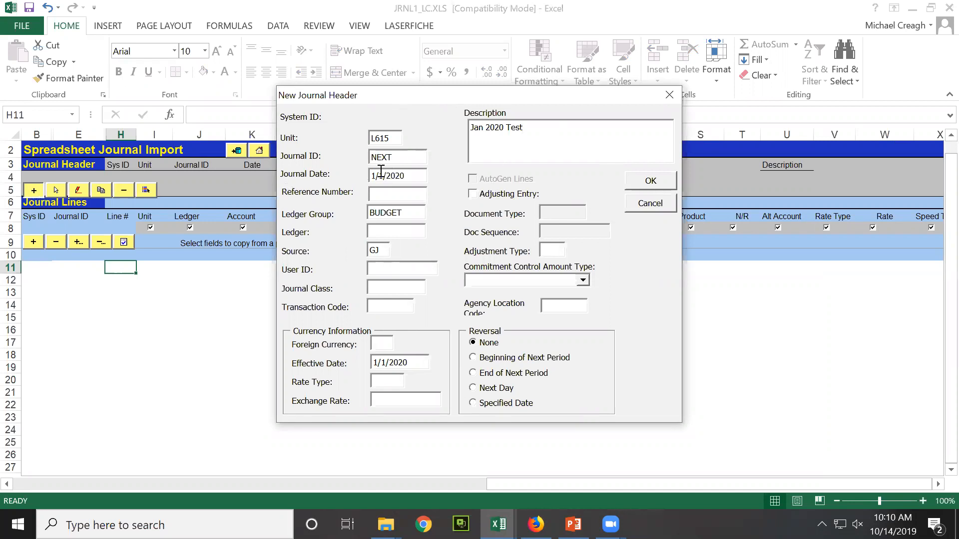
click(650, 185)
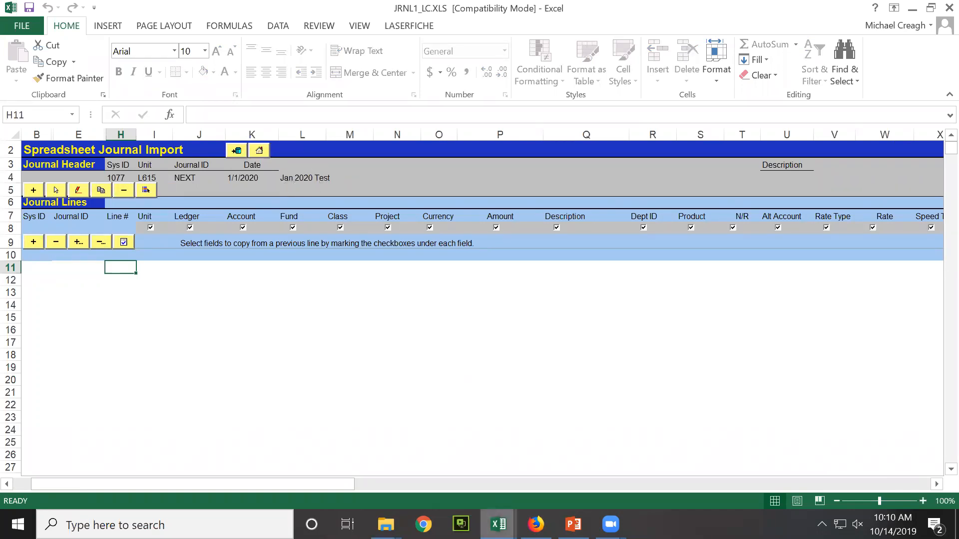
Select A2 to A224 on the gathering spreadsheet's Jan sheet to count its L615 data rows
click(498, 525)
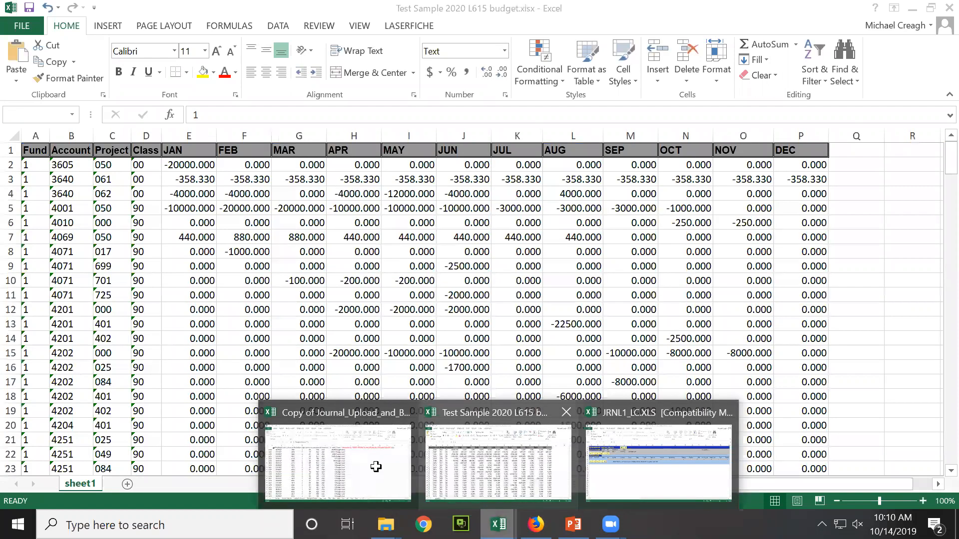
click(376, 467)
drag(47, 160, 34, 256)
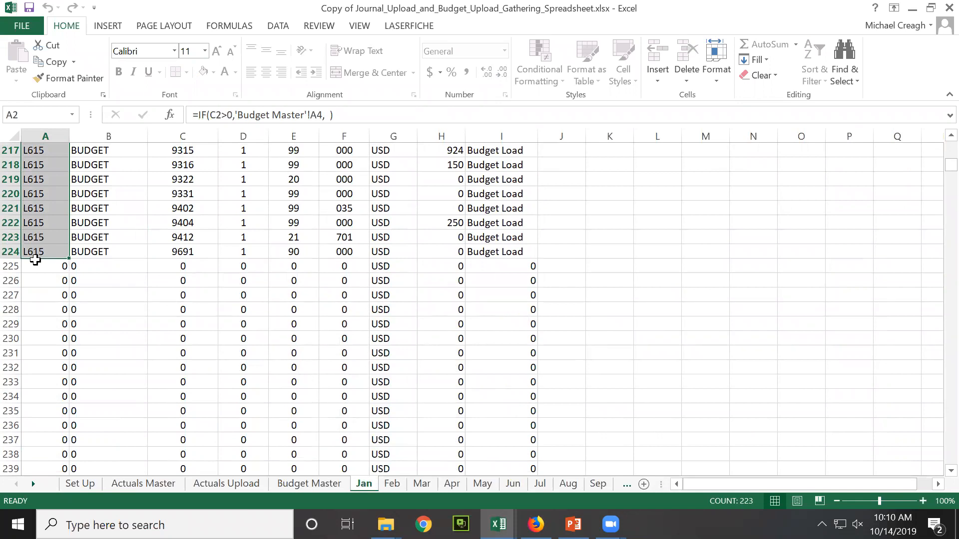
scroll(454, 253, up, 12)
scroll(366, 181, up, 20)
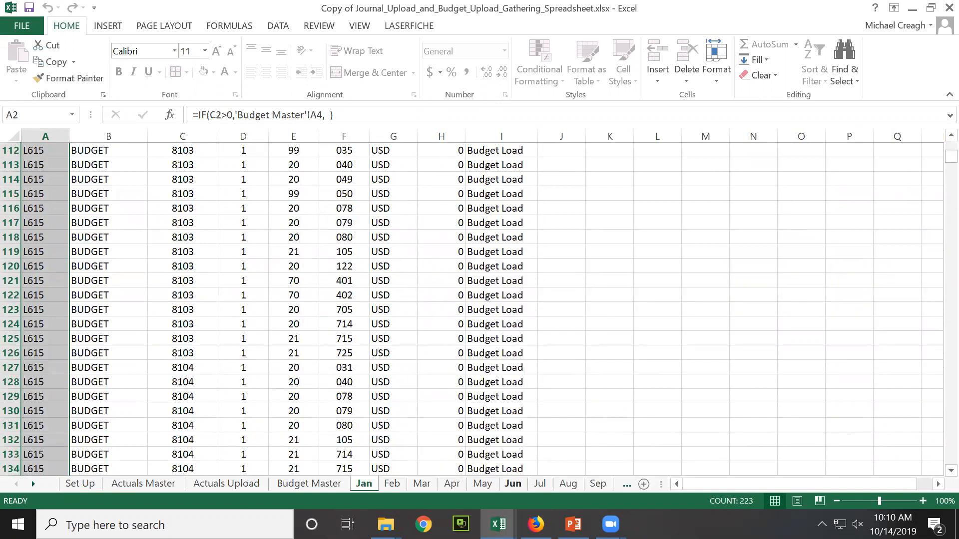
Add one journal line in JRNL1_LC.XLS, insert 222 more lines, and select the first line's Unit cell
click(499, 525)
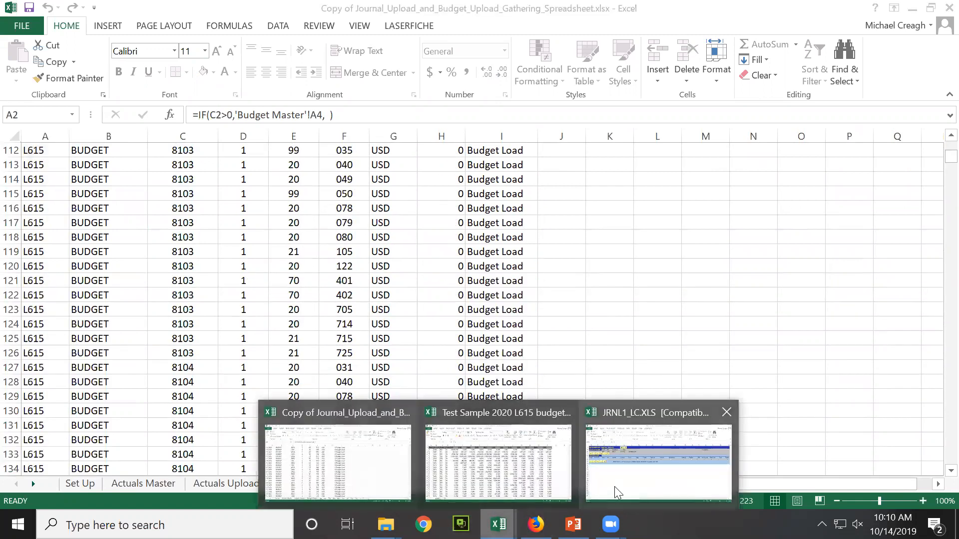
click(614, 486)
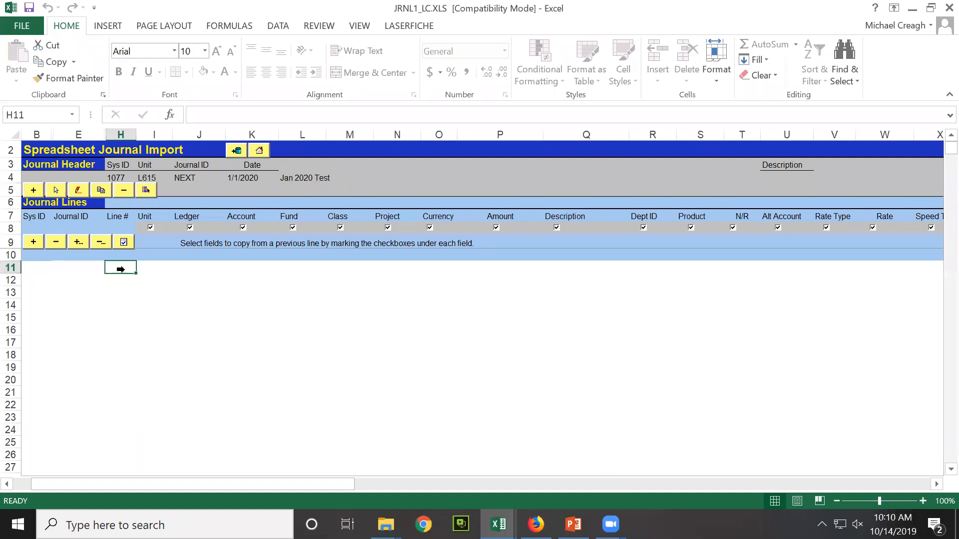
click(33, 242)
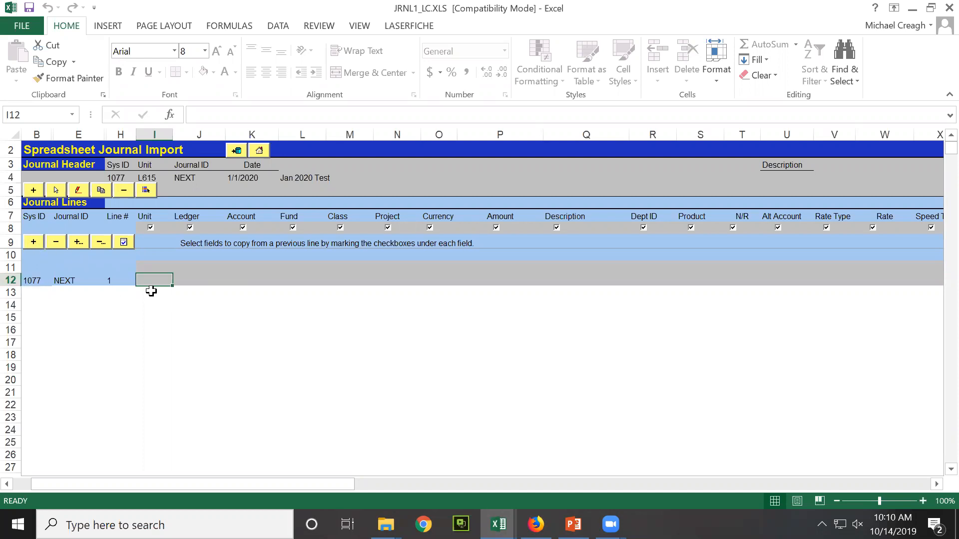
click(78, 243)
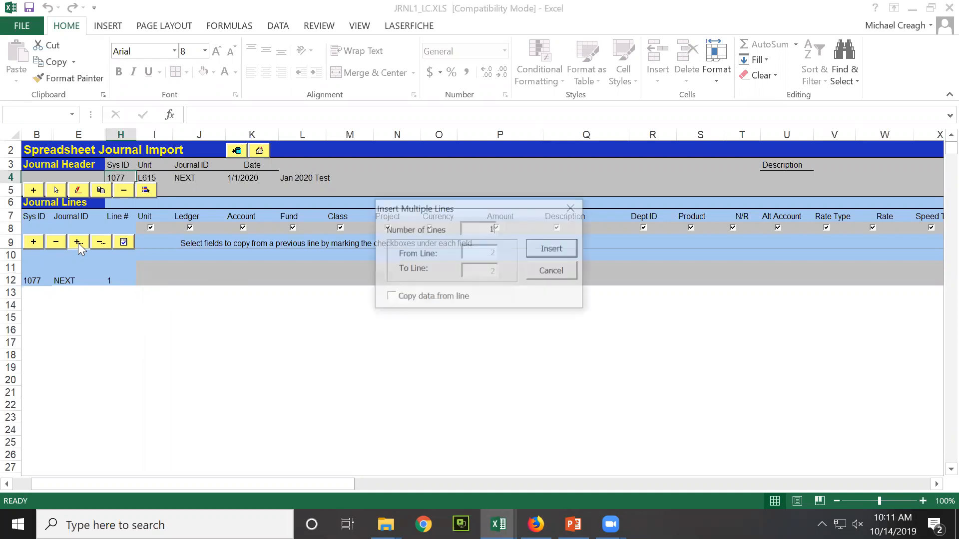
click(462, 229)
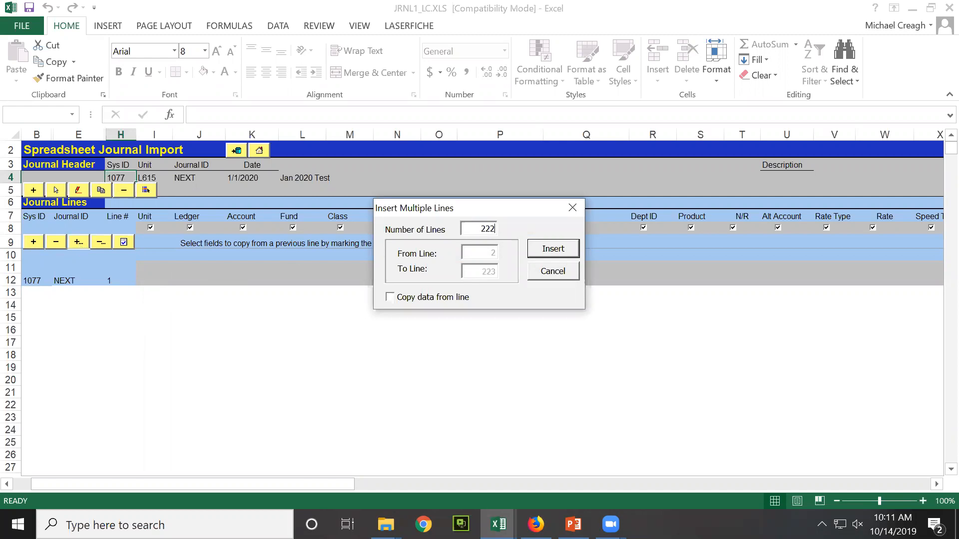
text(222)
click(553, 249)
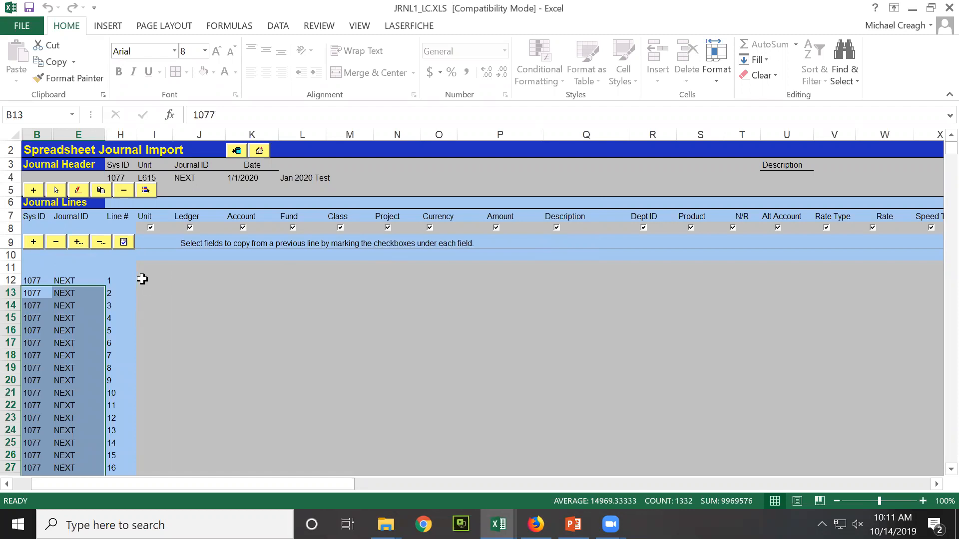
click(142, 279)
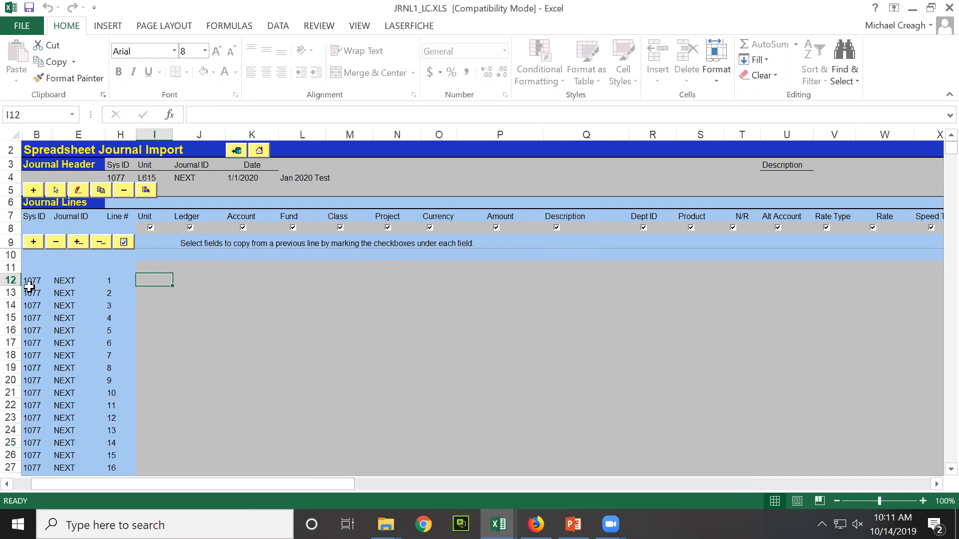
Copy the January budget lines in cells A2 to I224 of the gathering spreadsheet's Jan sheet
click(498, 524)
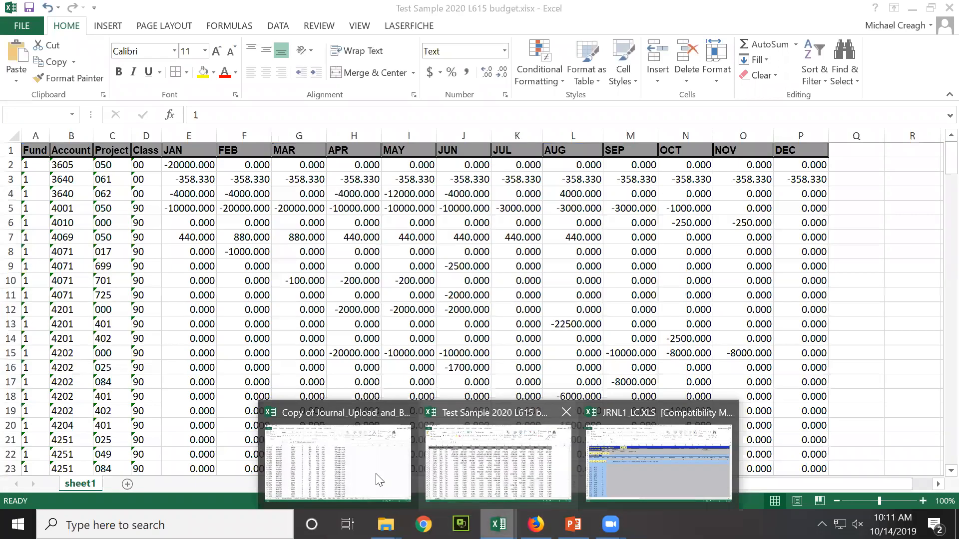
click(386, 424)
scroll(300, 375, up, 20)
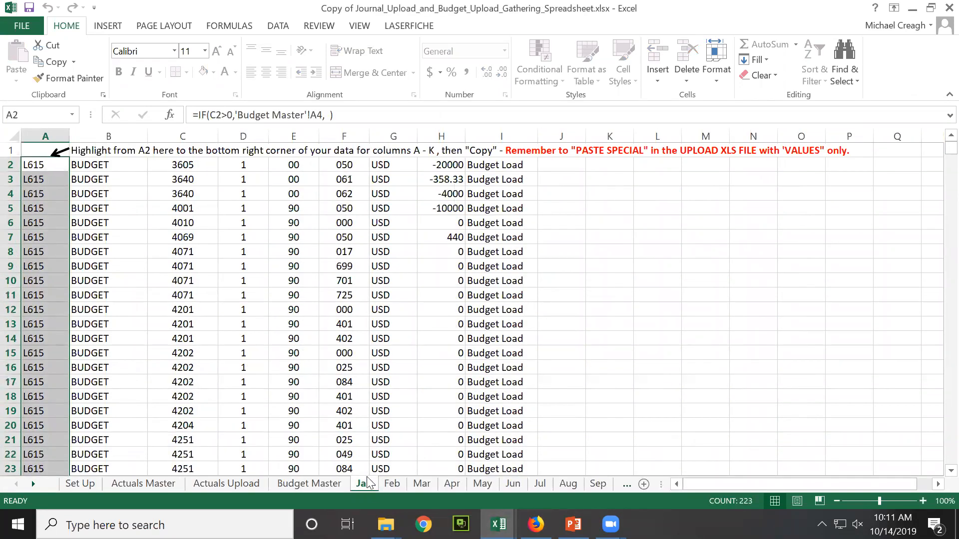
drag(66, 172, 488, 161)
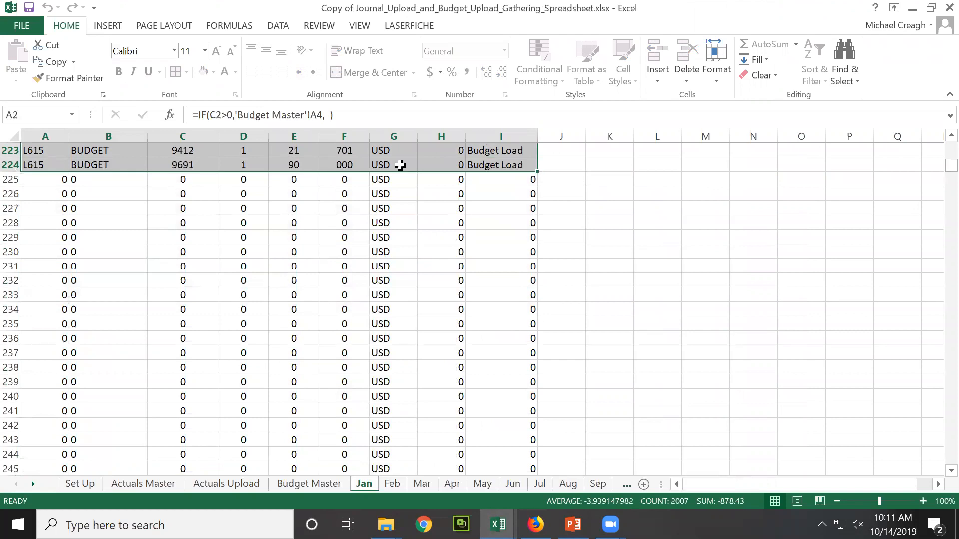
right_click(302, 167)
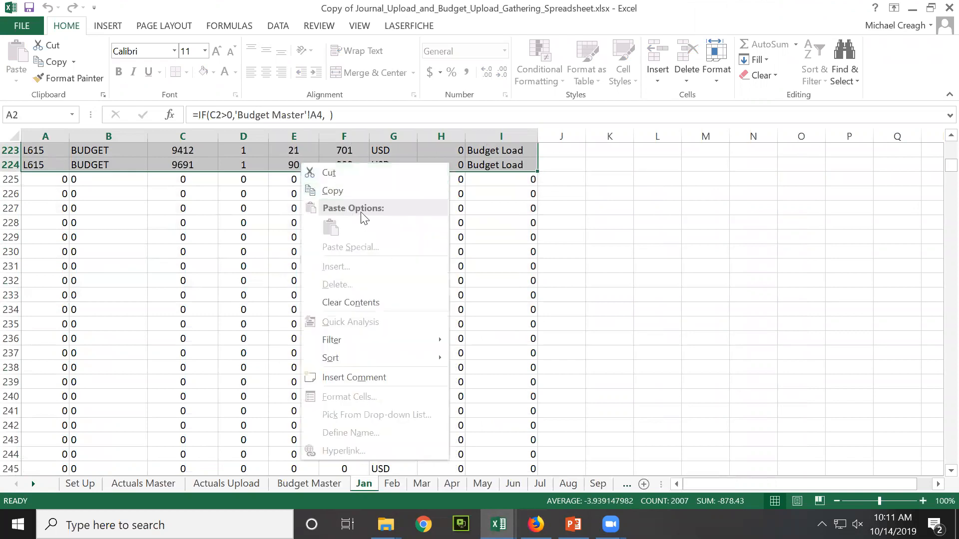
click(331, 190)
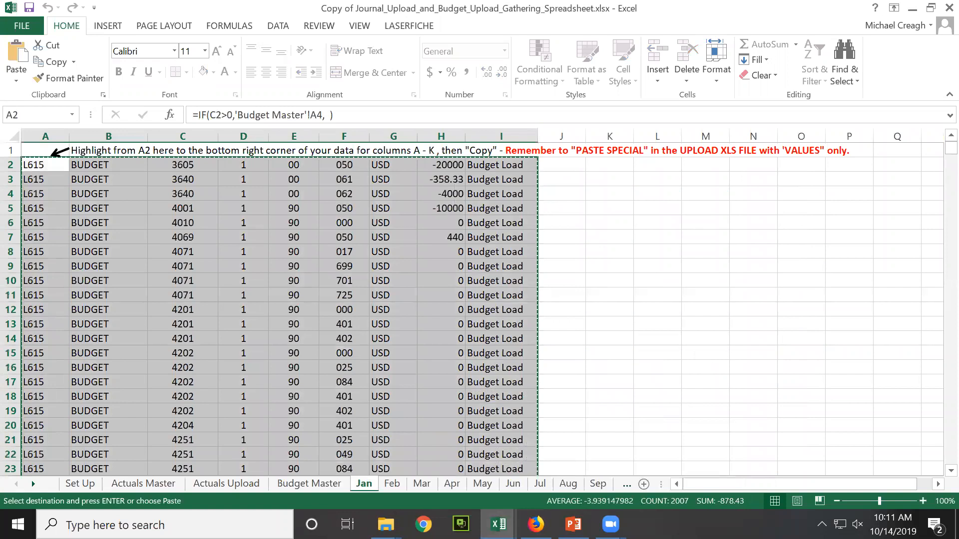
mouse_move(498, 524)
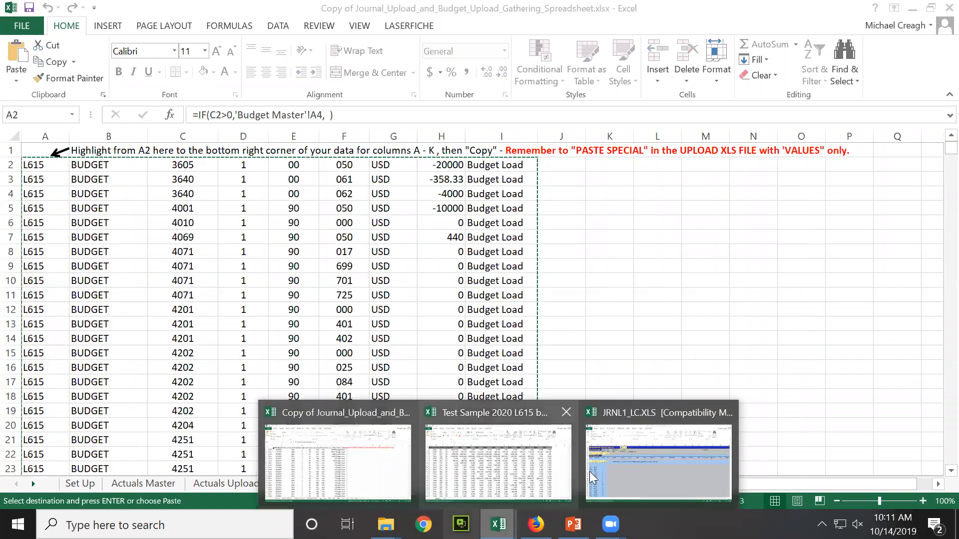
Paste the copied January budget lines as values from the first Unit cell in JRNL1_LC.XLS and check them through the last journal line
click(627, 481)
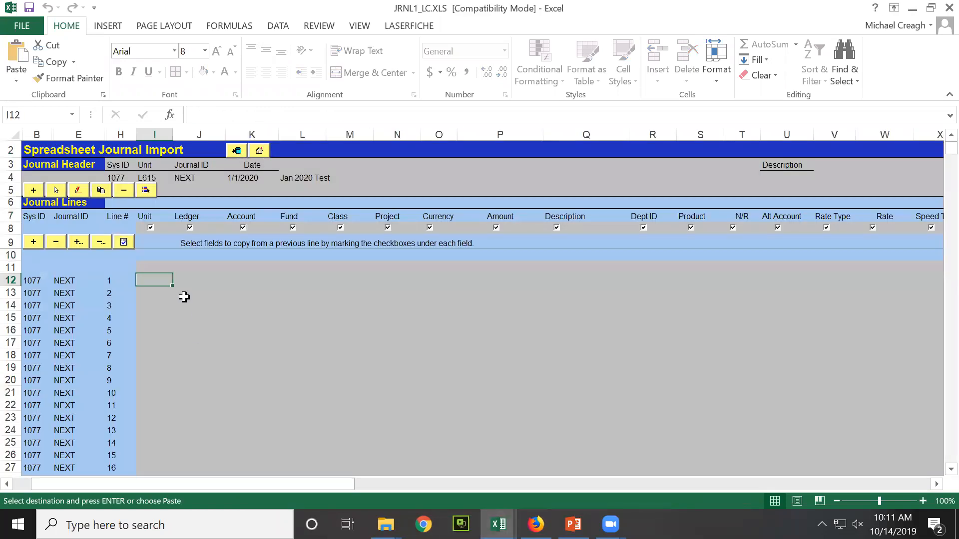
right_click(145, 282)
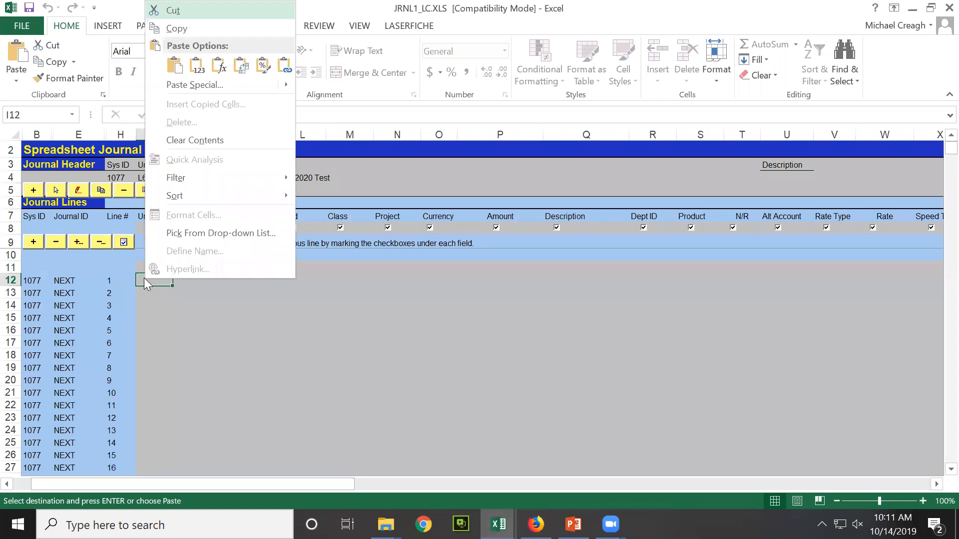
click(199, 73)
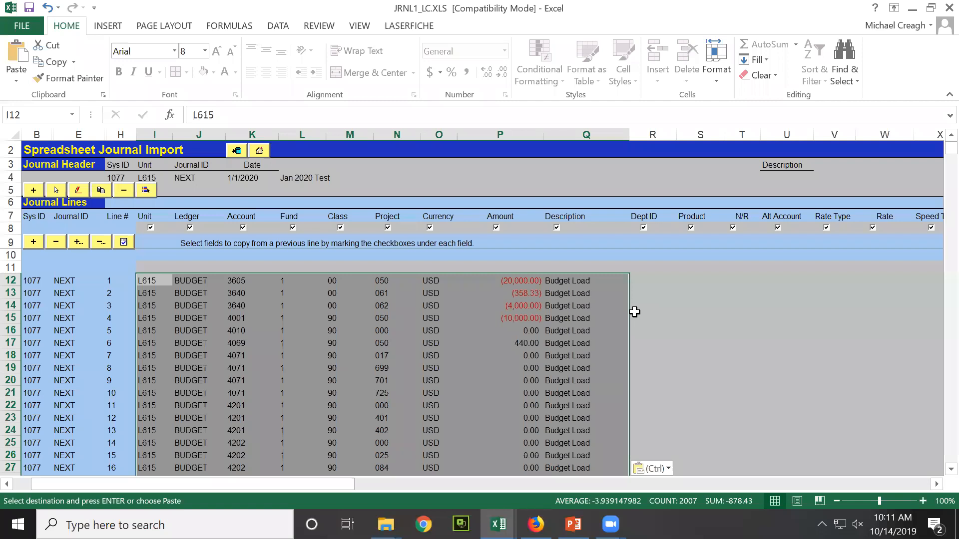
click(157, 282)
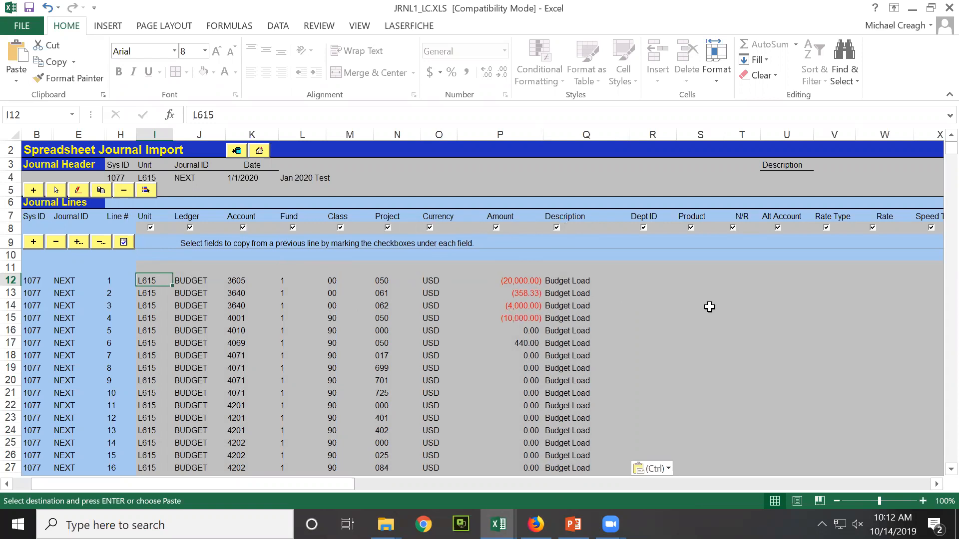
scroll(693, 318, down, 20)
scroll(664, 305, down, 20)
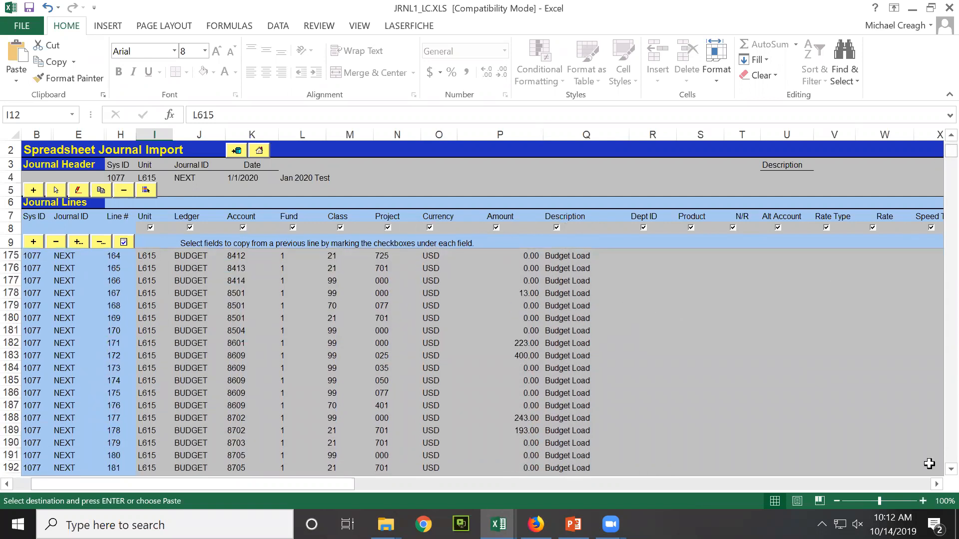
click(951, 469)
scroll(936, 473, down, 11)
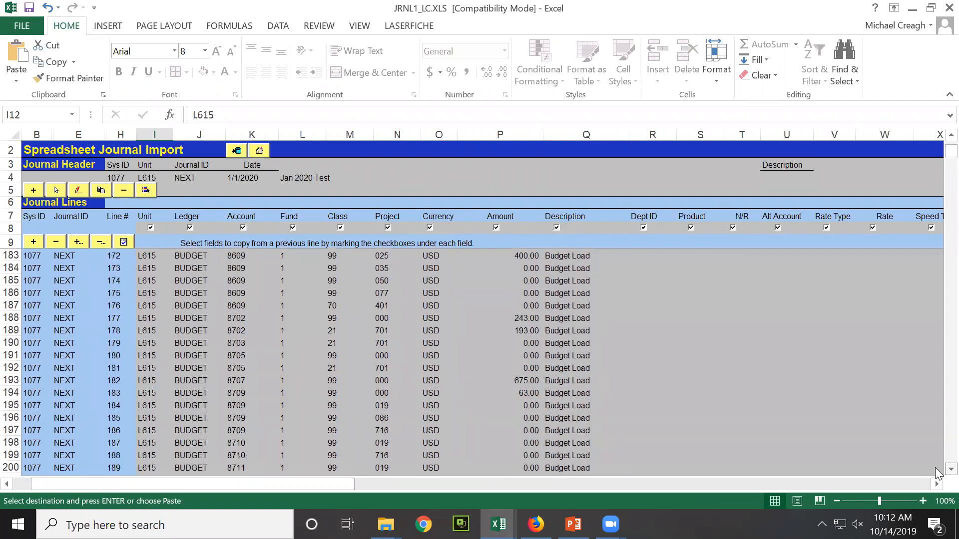
scroll(936, 473, down, 5)
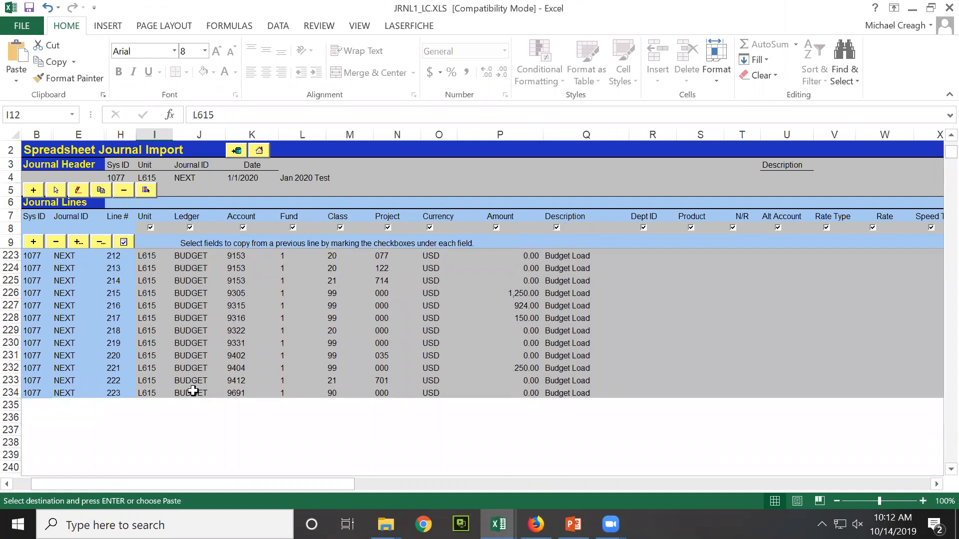
Return to the import tool's home sheet and write the Jan 2020 Test sheet to a file named JAN_2020_JRNL1_LC.txt in Documents
click(259, 151)
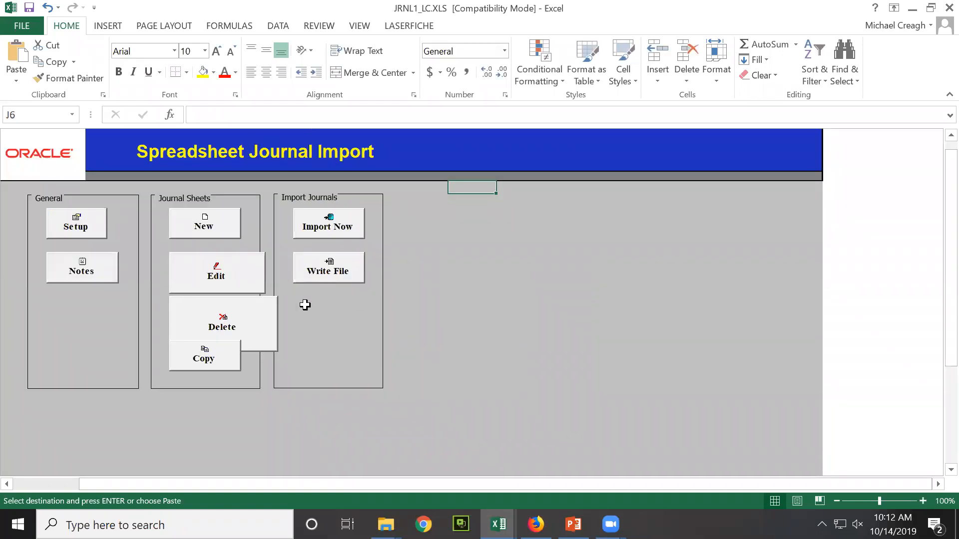
click(335, 271)
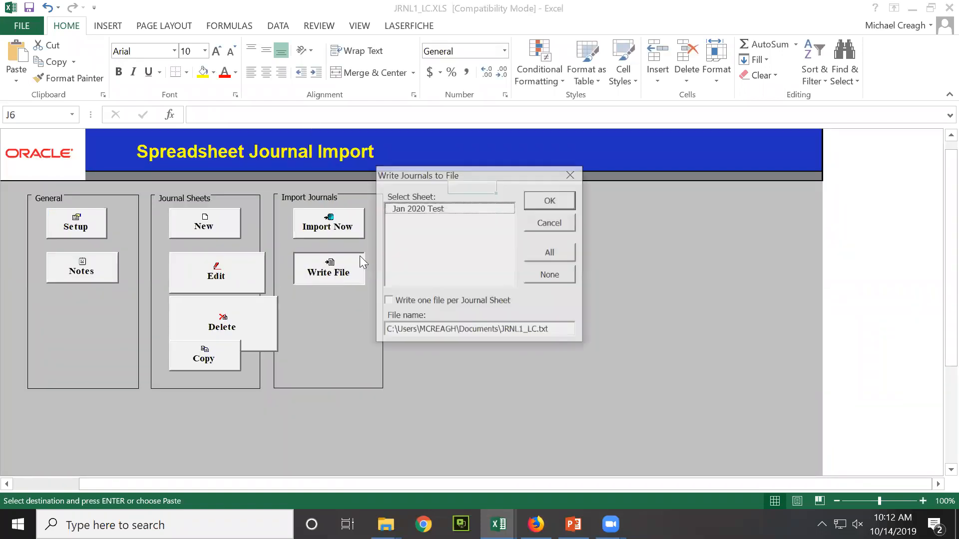
click(442, 207)
click(502, 330)
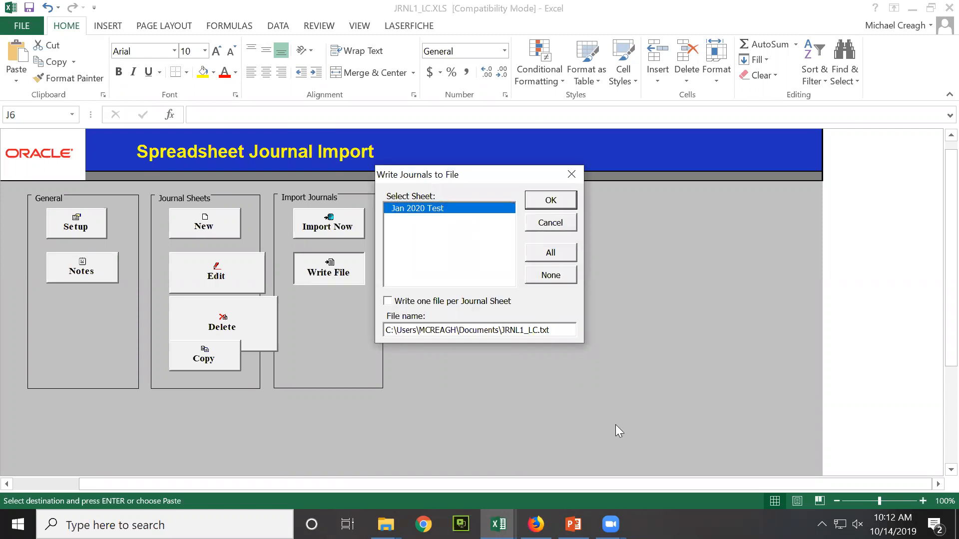
text(JAN_202_)
key(BackSpace)
text(0_J)
click(534, 201)
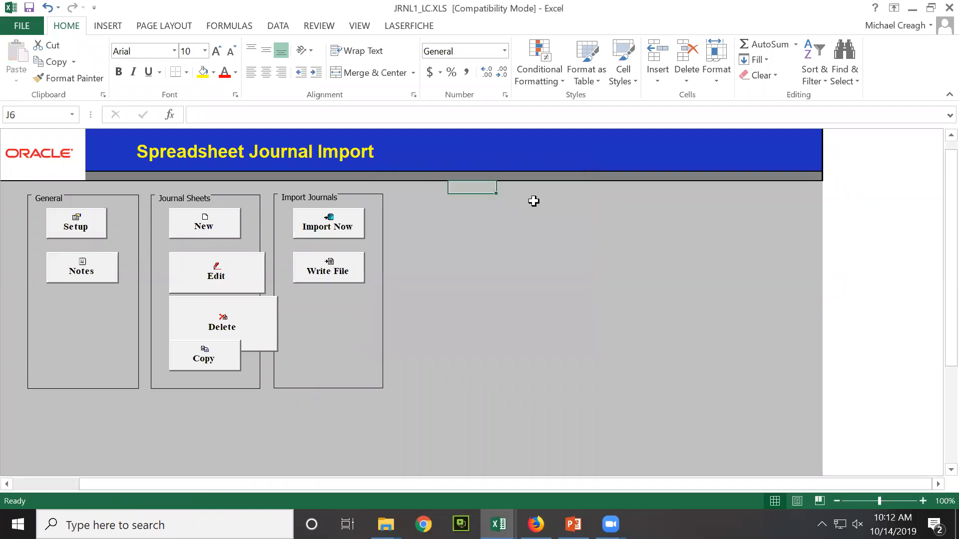
Switch to File Explorer and look in the Documents folder for the written journal text file
mouse_move(386, 523)
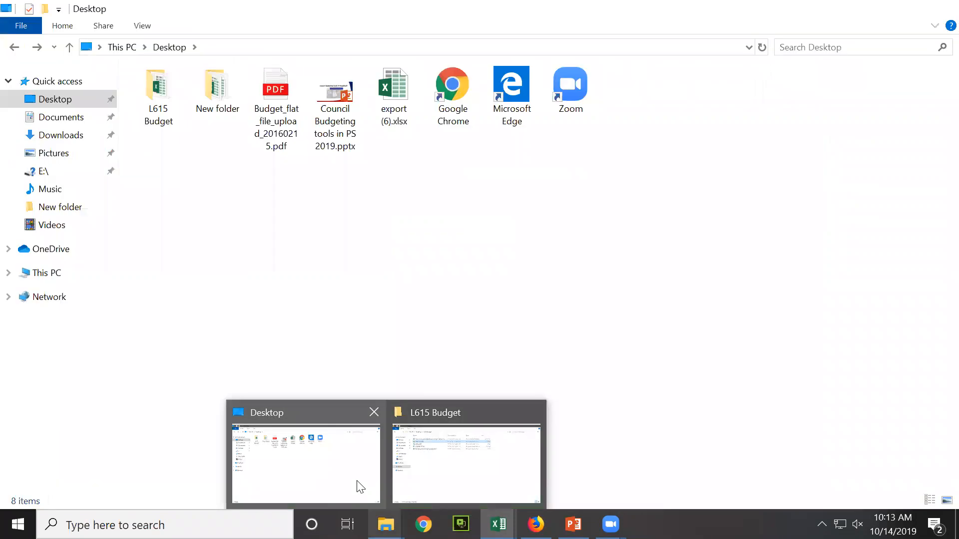
click(359, 490)
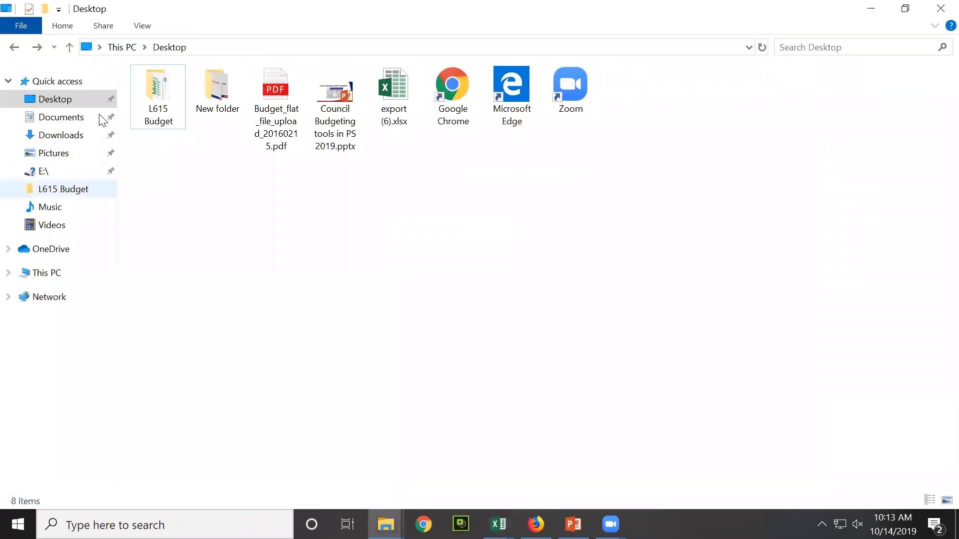
click(76, 119)
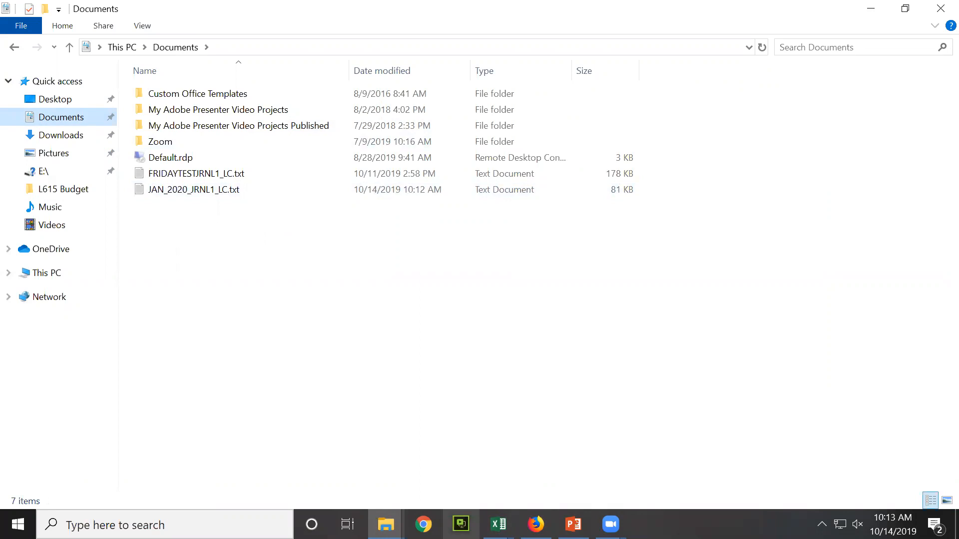
Switch to PeopleSoft in Firefox, open a new PeopleSoft window, and go to LC Budget Upload under BSA's Local Council Updates
click(536, 524)
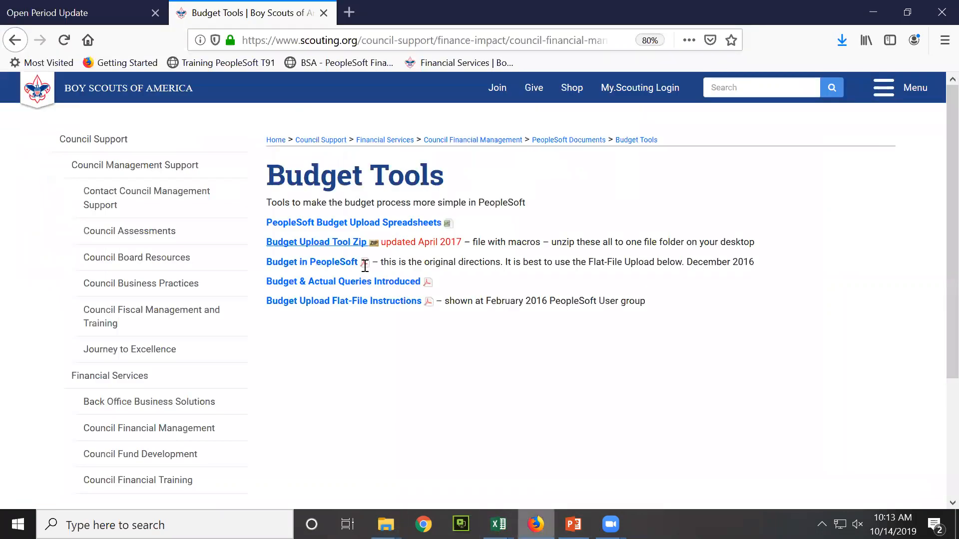
click(99, 7)
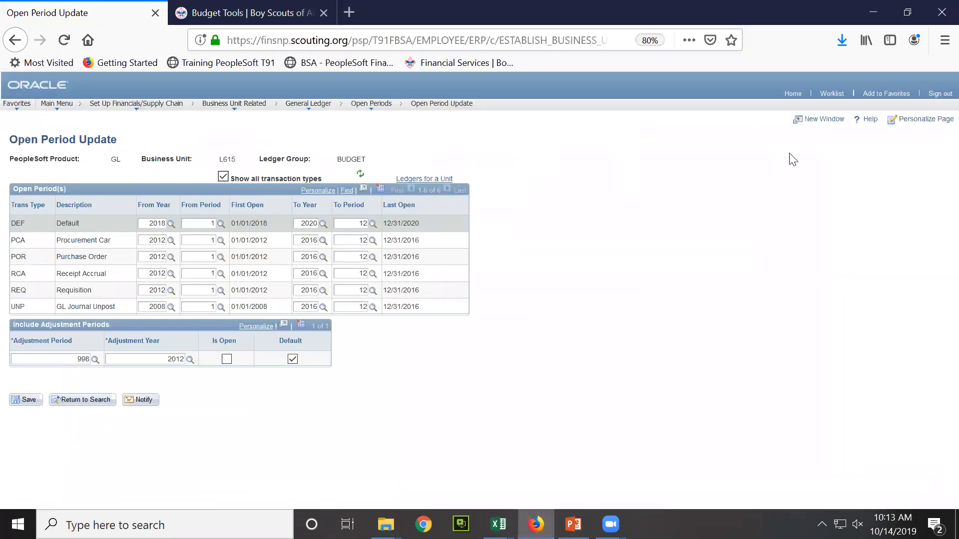
click(822, 119)
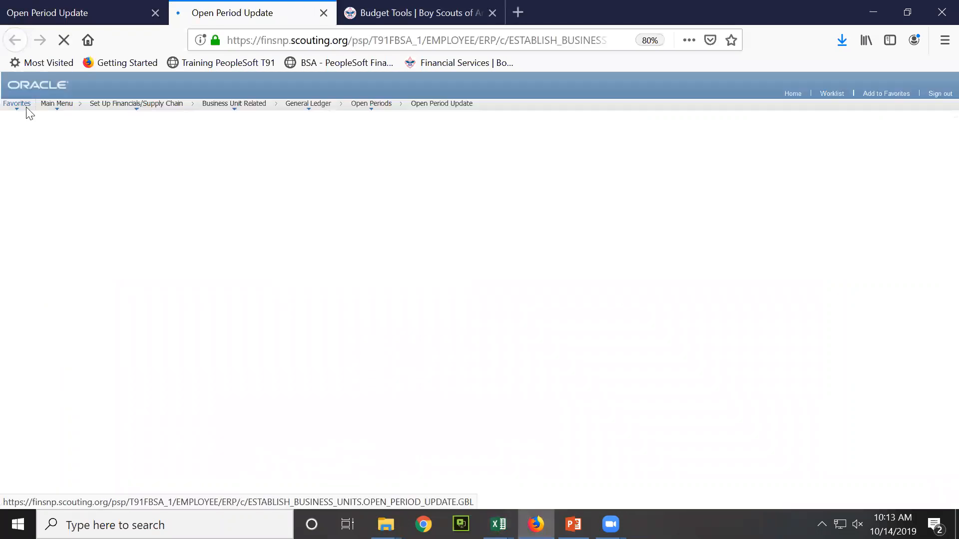
click(56, 105)
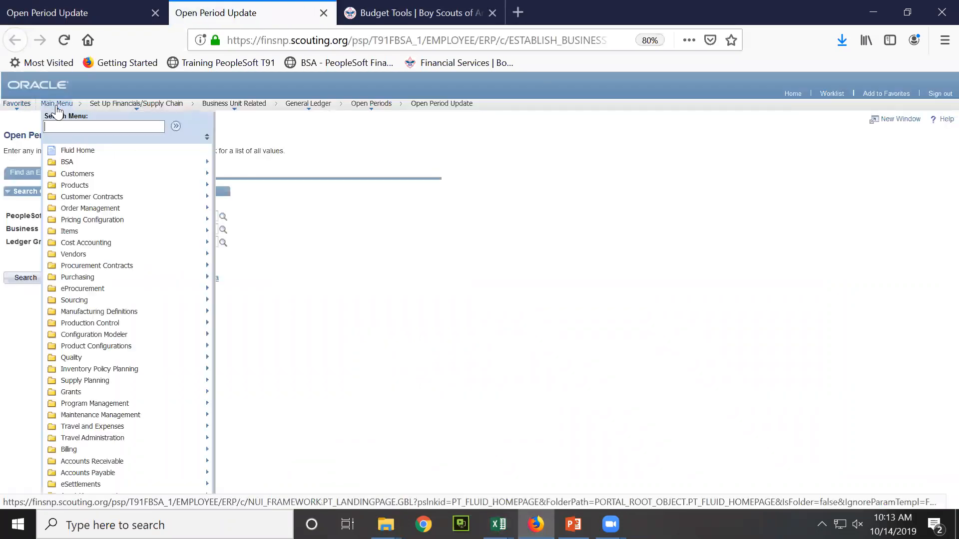
click(66, 162)
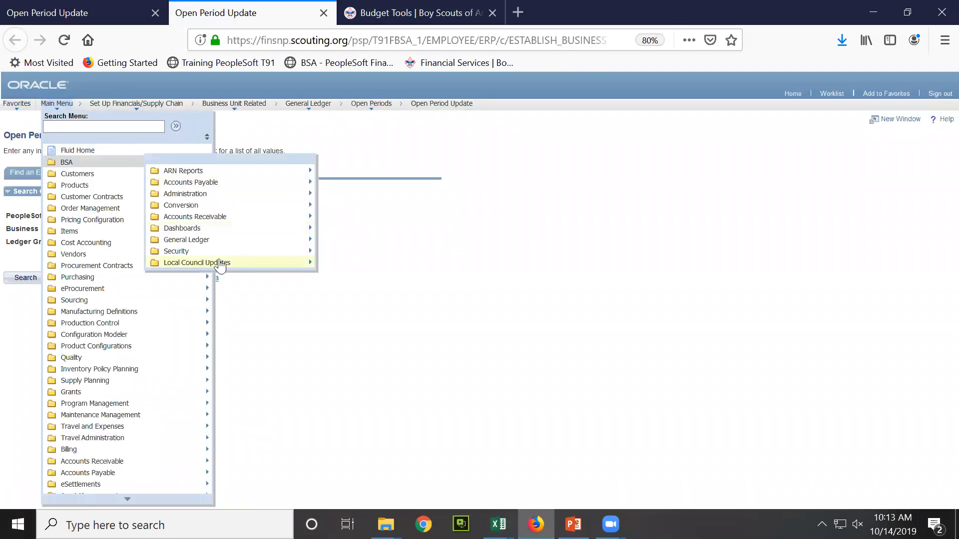
click(224, 263)
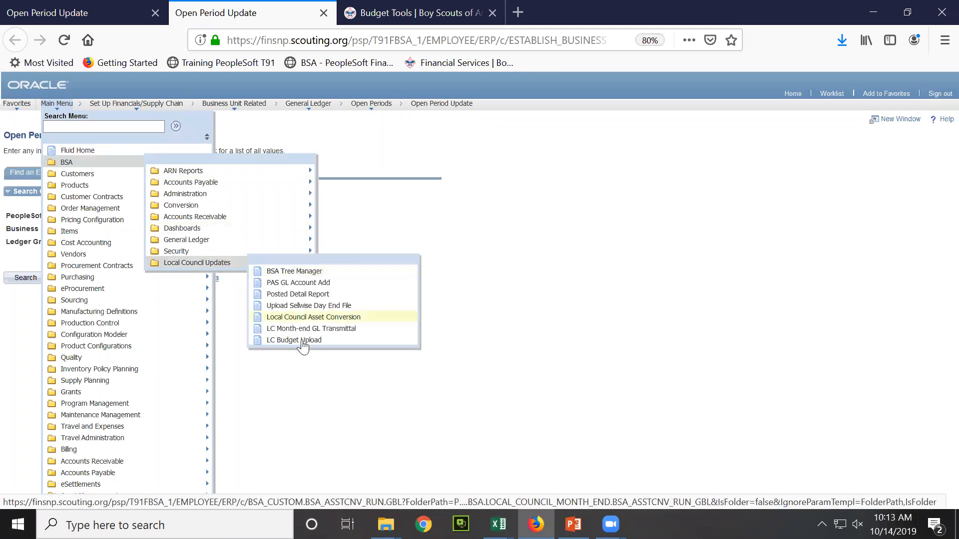
click(303, 341)
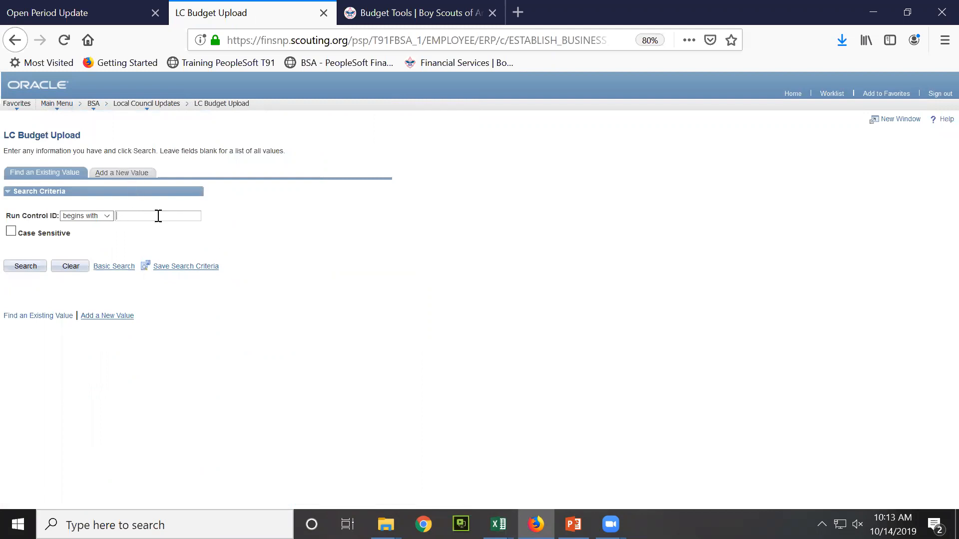
Search for run control IDs beginning with LC_ and open LC_BUDGET_UPLOAD
text(_)
key(Return)
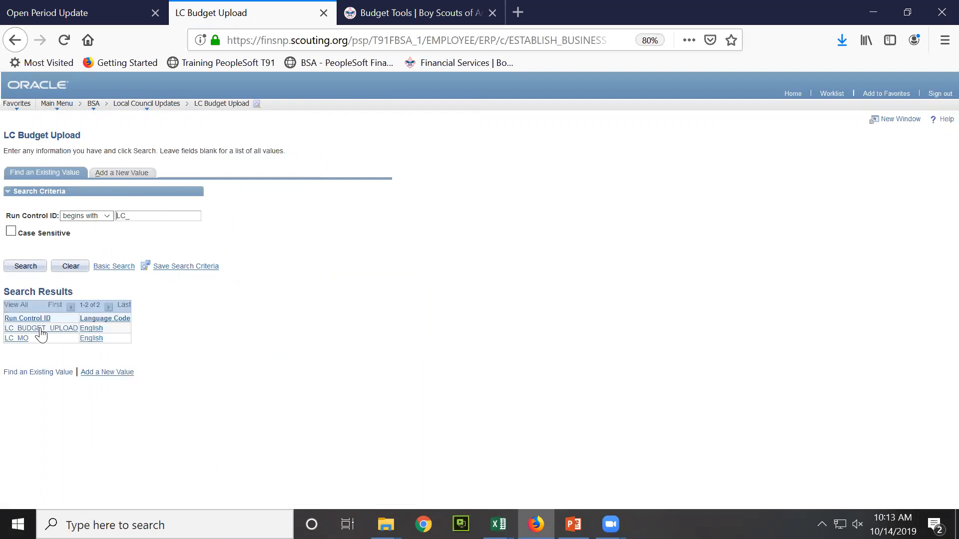
click(41, 330)
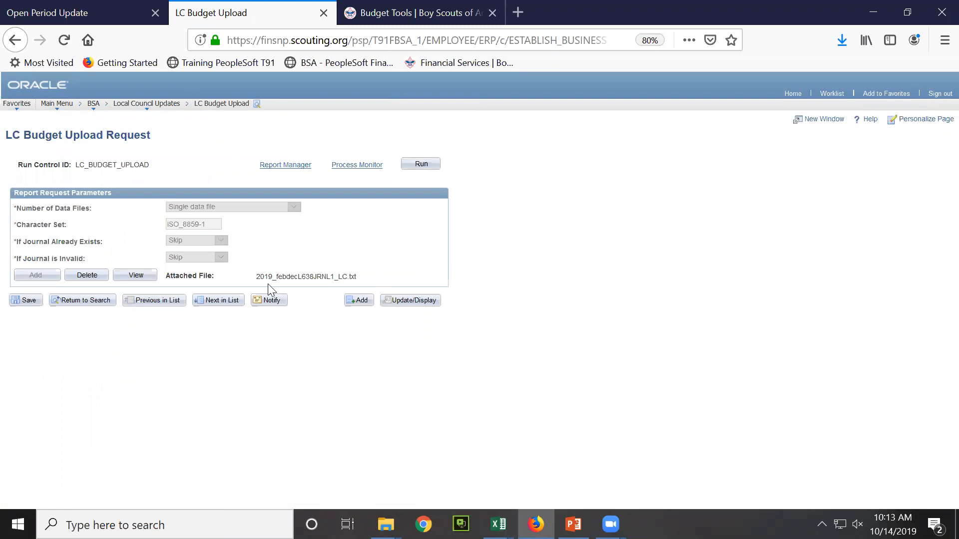
Replace the request's attached file with JAN_2020_JRNL1_LC.txt and run the Spreadsheet Journal Import process
click(84, 277)
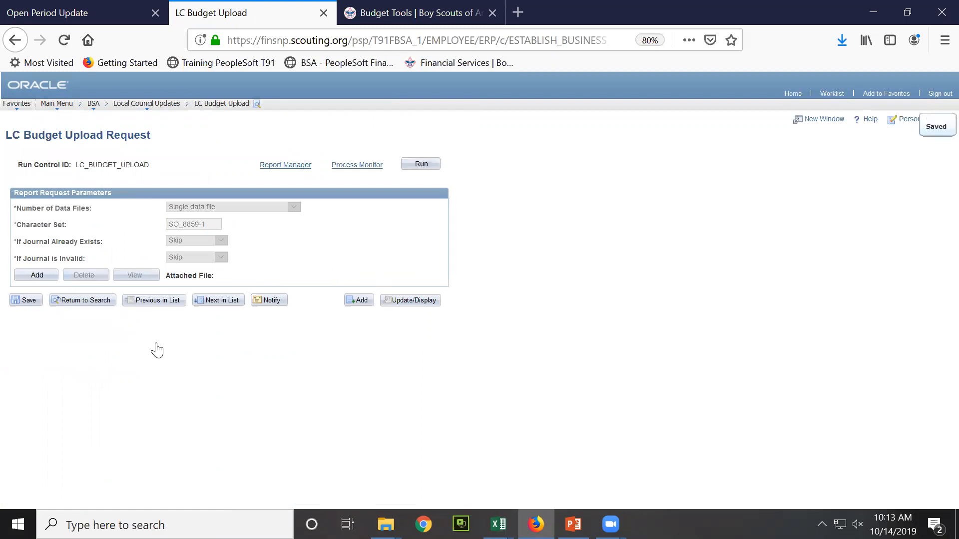
click(34, 275)
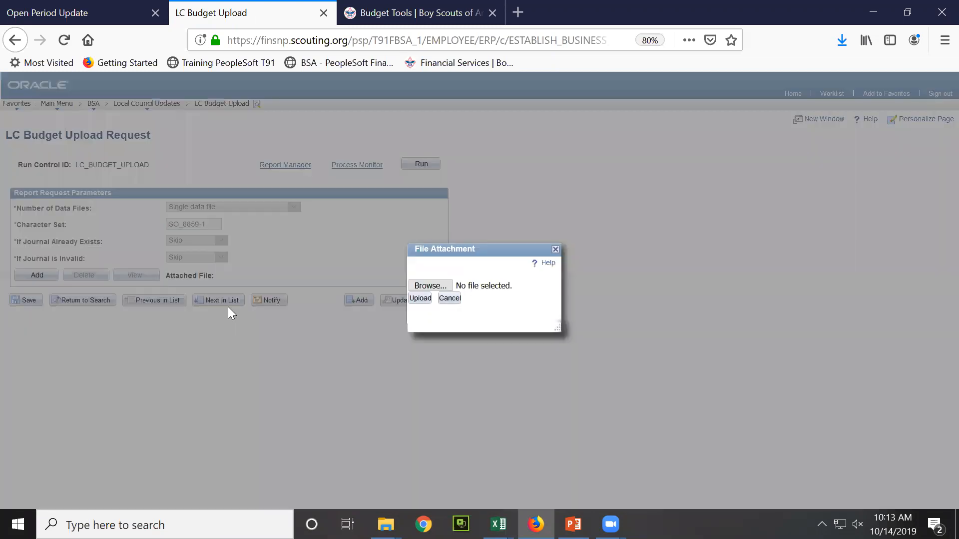
click(422, 286)
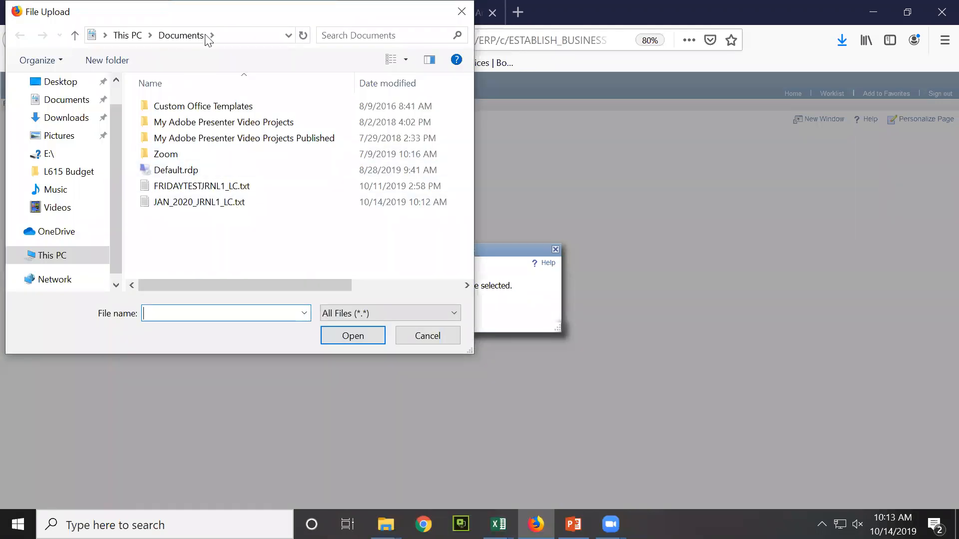
click(220, 203)
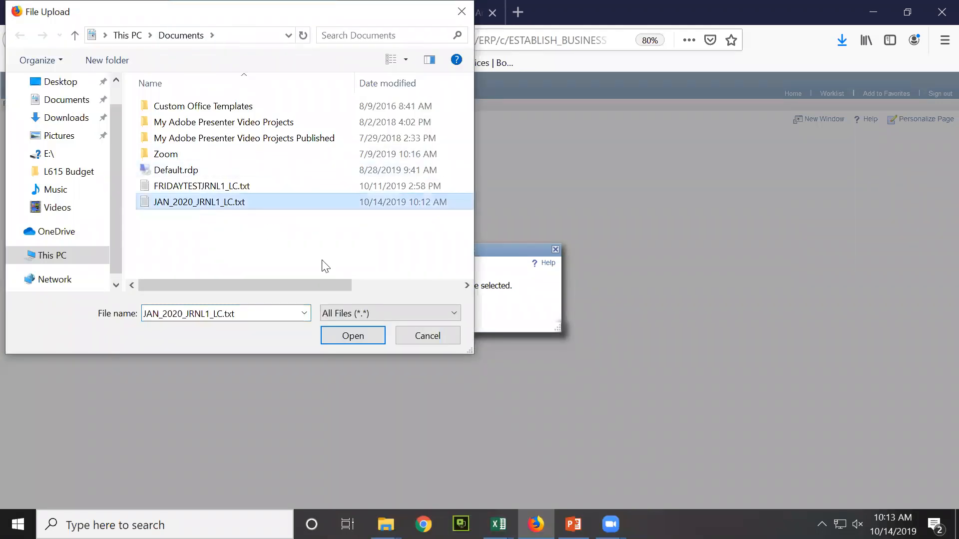
click(352, 335)
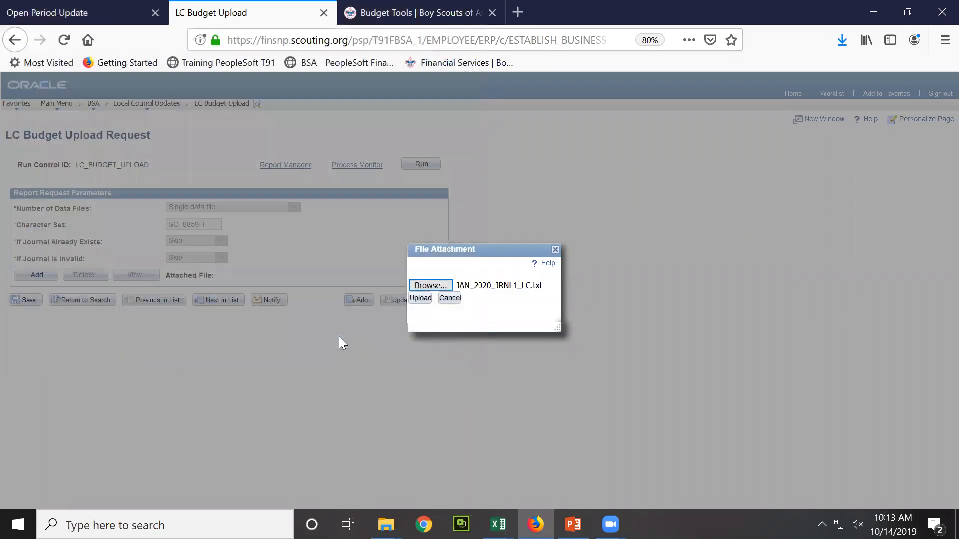
click(421, 300)
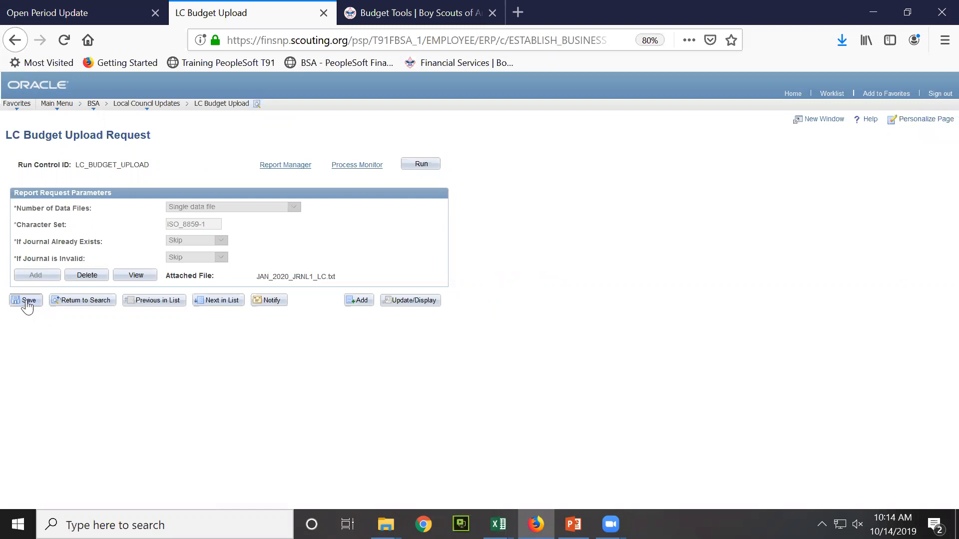
click(422, 164)
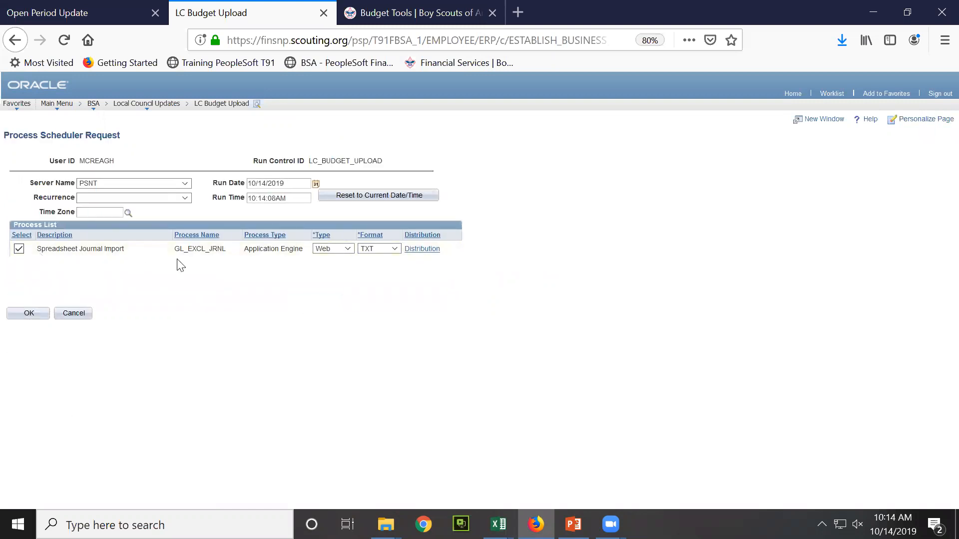
click(22, 314)
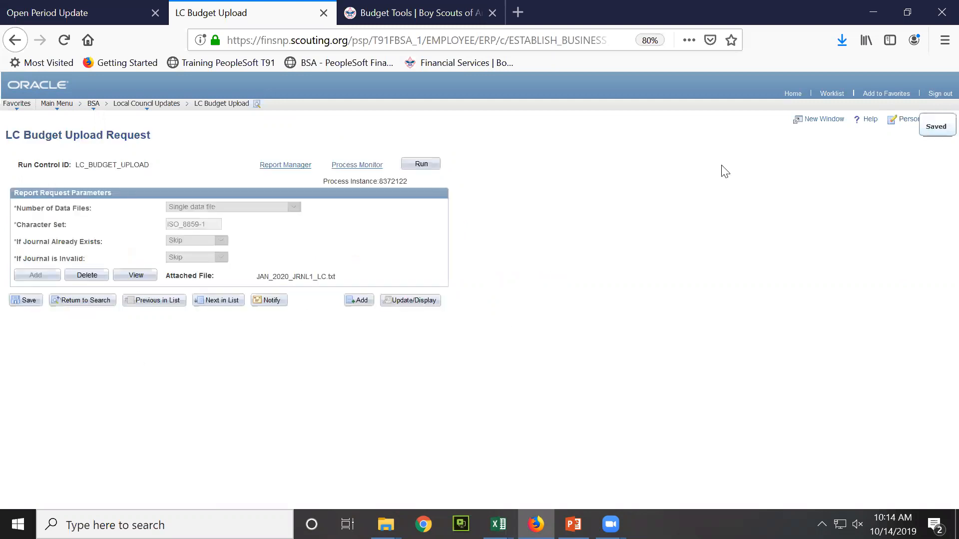
Open Process Monitor in a new PeopleSoft window and refresh the process list to check the journal import's status
click(820, 120)
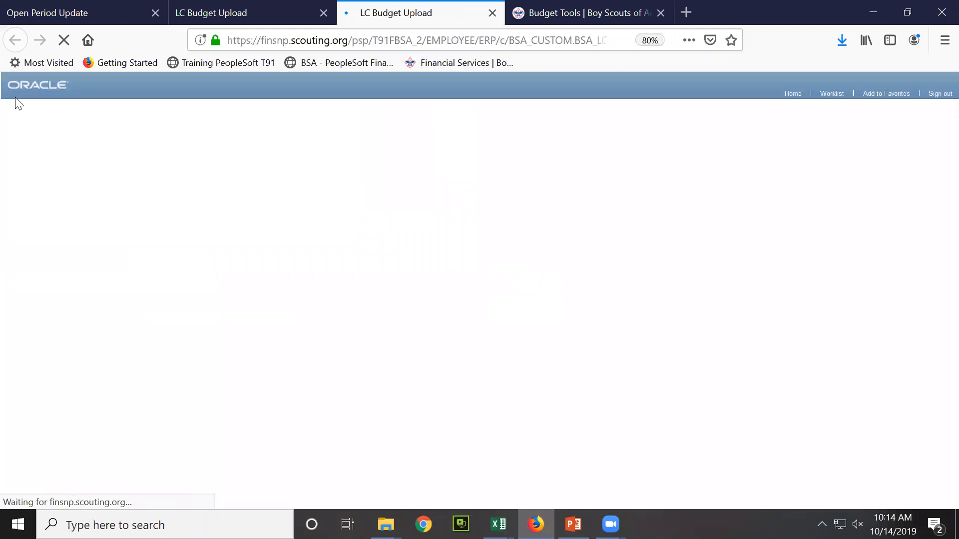
click(11, 105)
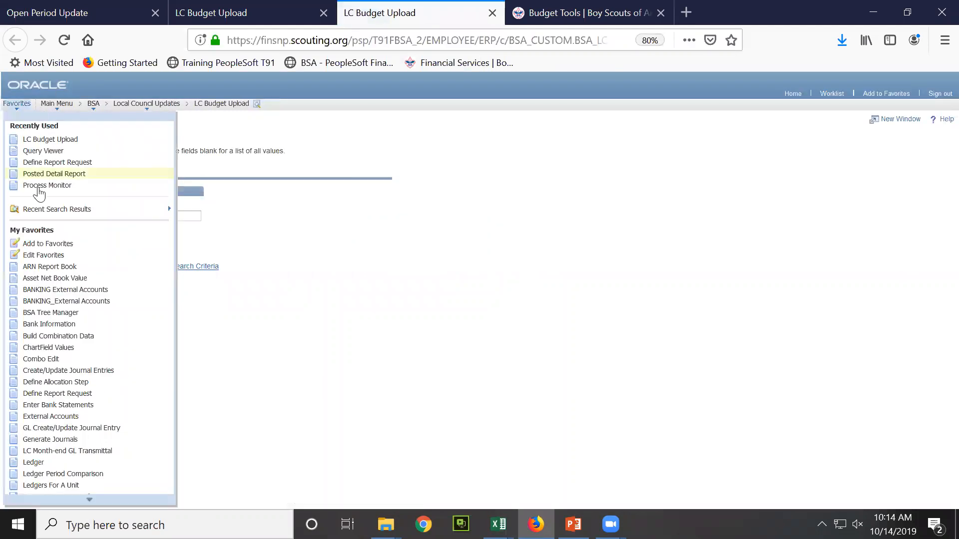
click(37, 187)
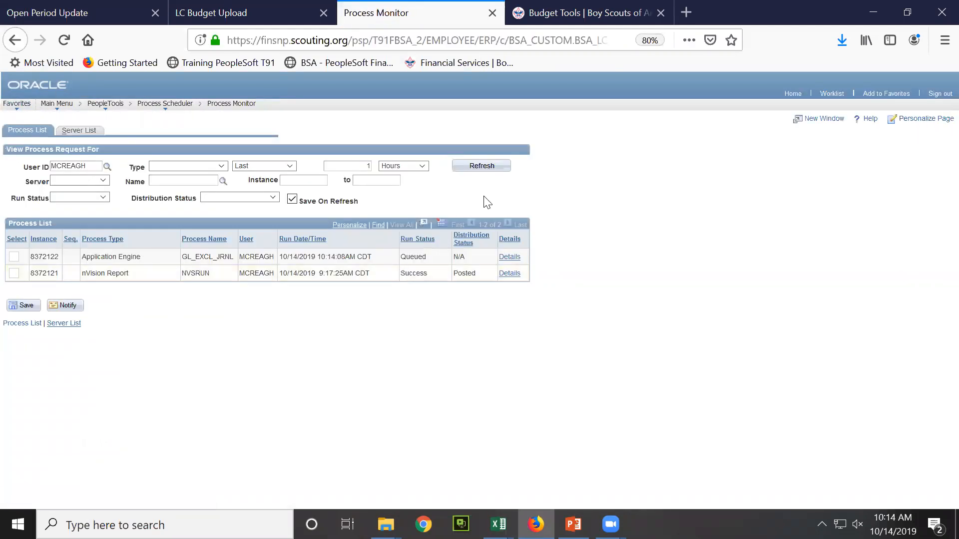
click(482, 166)
click(486, 171)
click(494, 172)
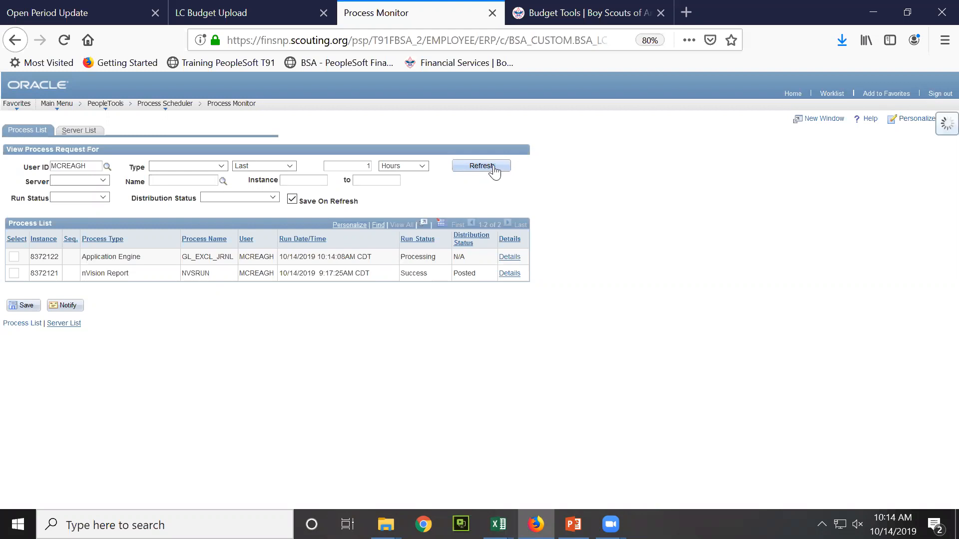
Open another PeopleSoft window and go to the existing-value search of Create/Update Journal Entries
click(819, 120)
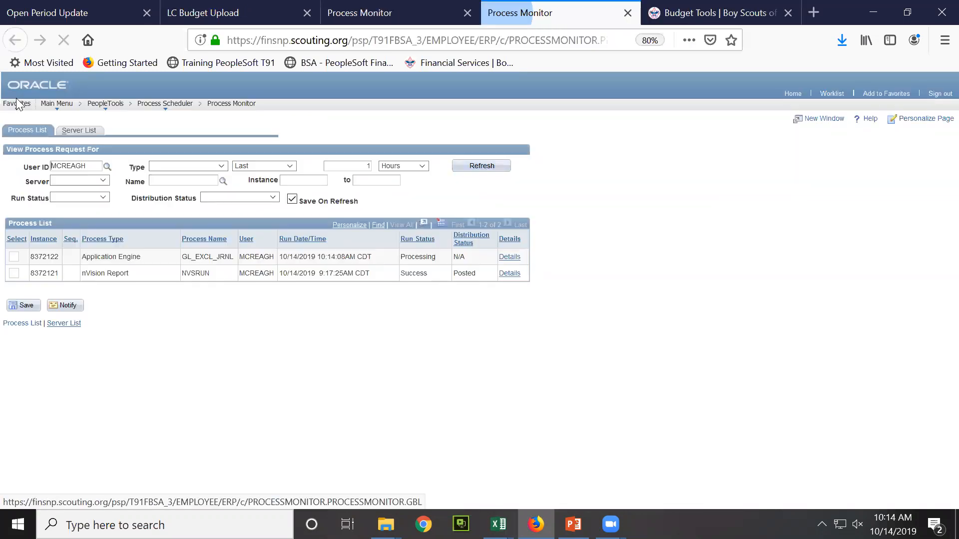
click(19, 104)
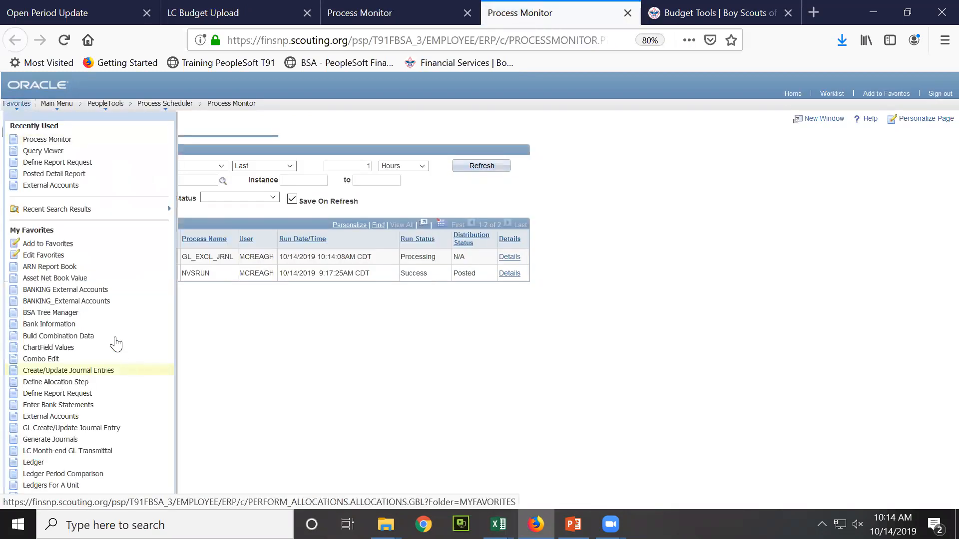
click(105, 372)
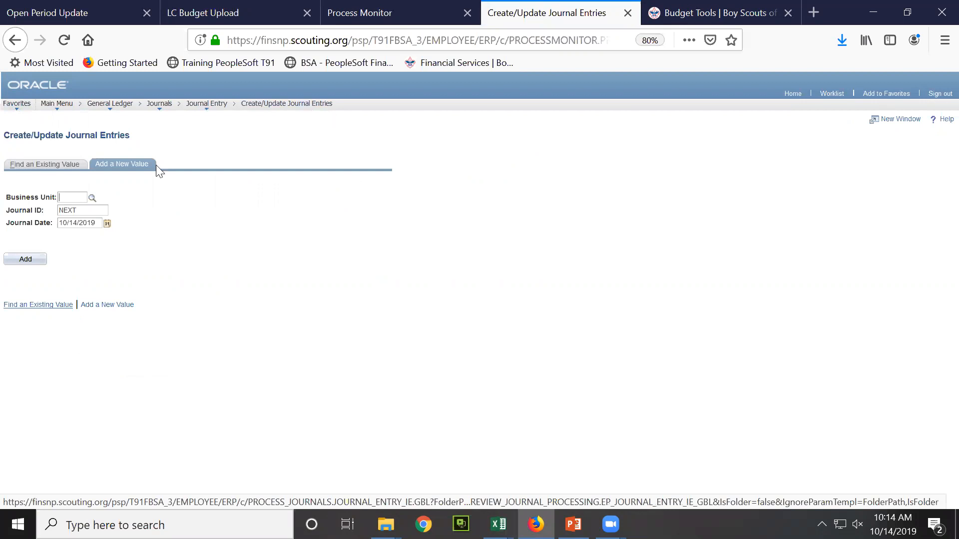
click(28, 165)
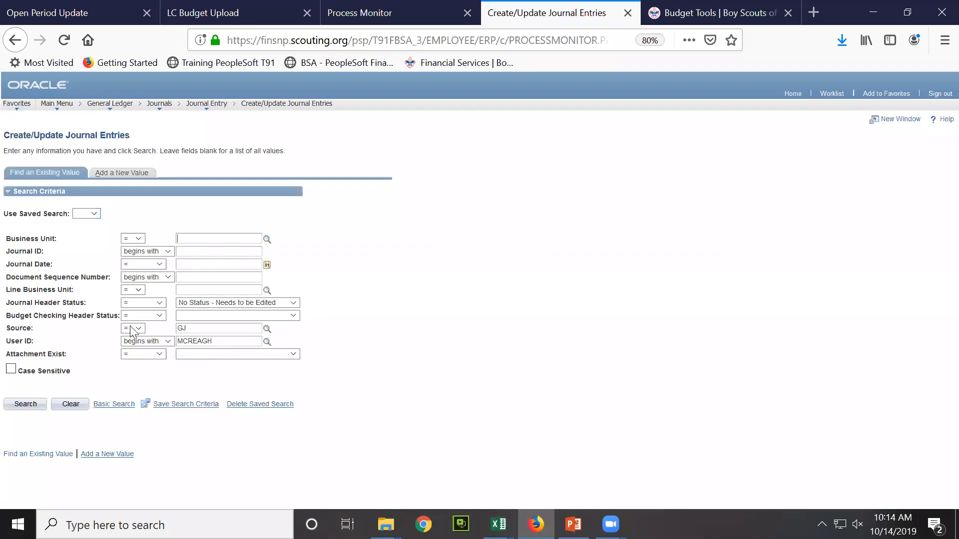
Clear the search criteria and search for L615 journals dated between 1/1/2020 and 12/31/2020 with source GJ
click(70, 405)
click(204, 238)
text(L615)
key(Tab)
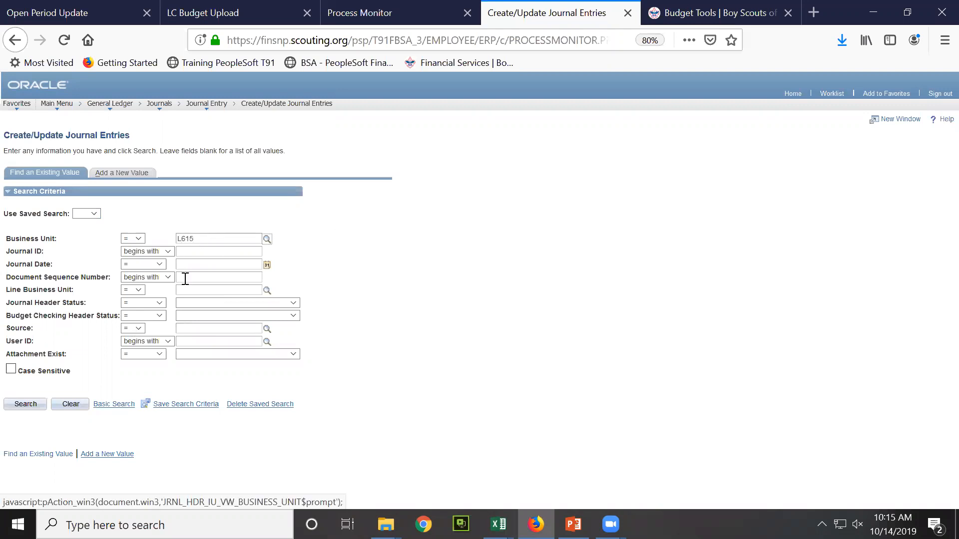
click(159, 264)
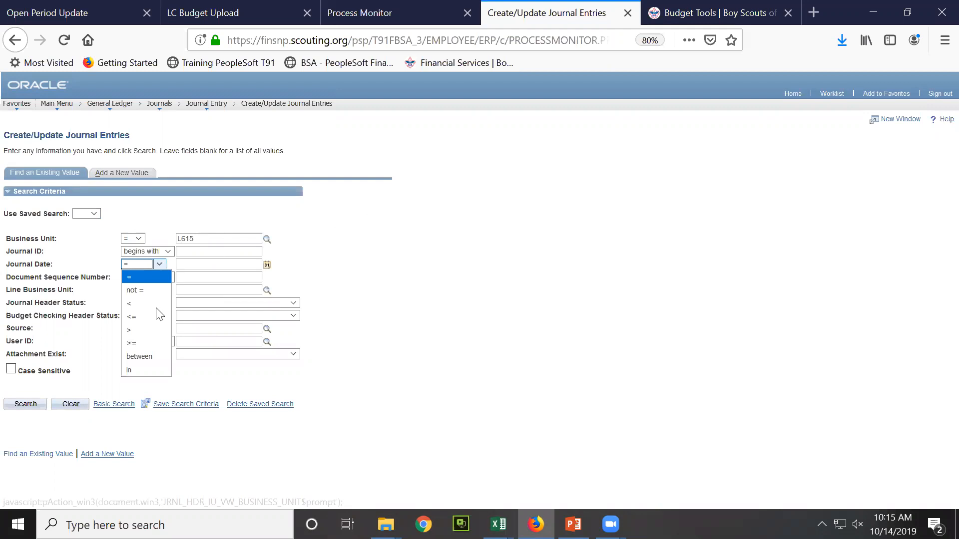
click(155, 357)
click(186, 264)
text(1/1/2020)
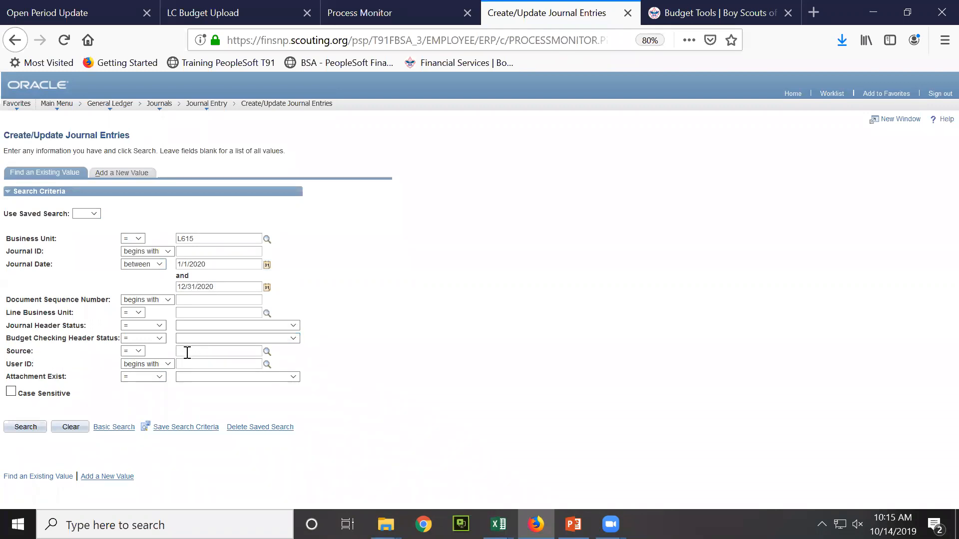
text(G)
click(25, 427)
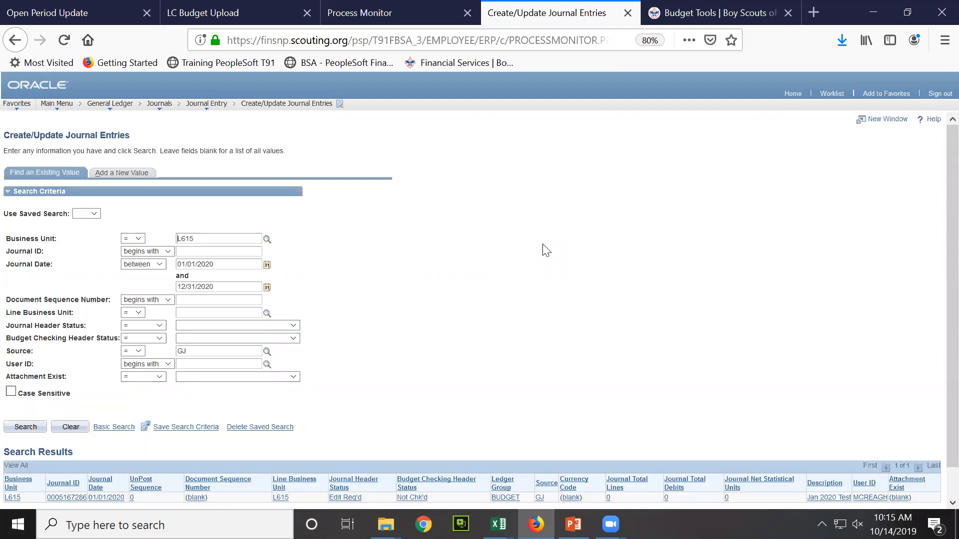
Open the Jan 2020 Test journal from the search results, dismiss the message, and look across its journal lines
scroll(542, 265, down, 1)
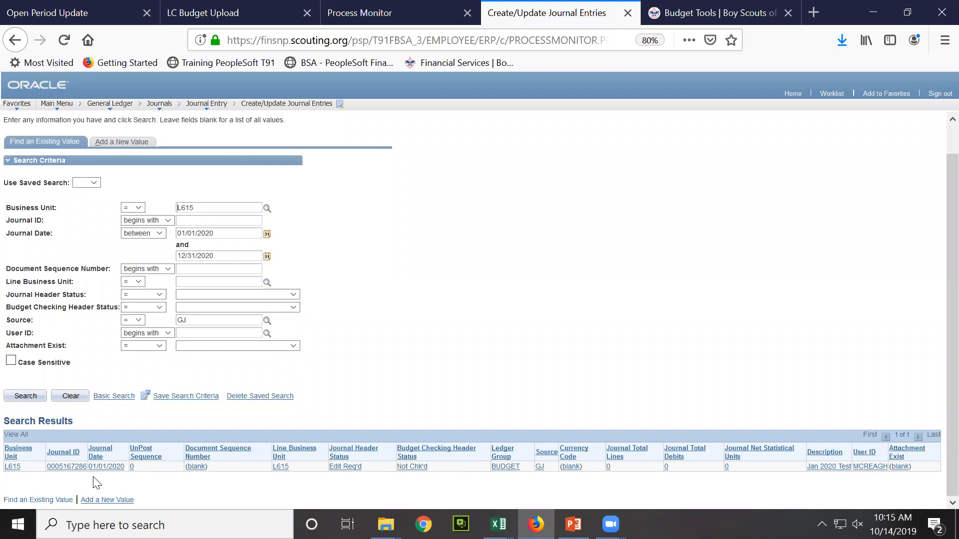
click(66, 467)
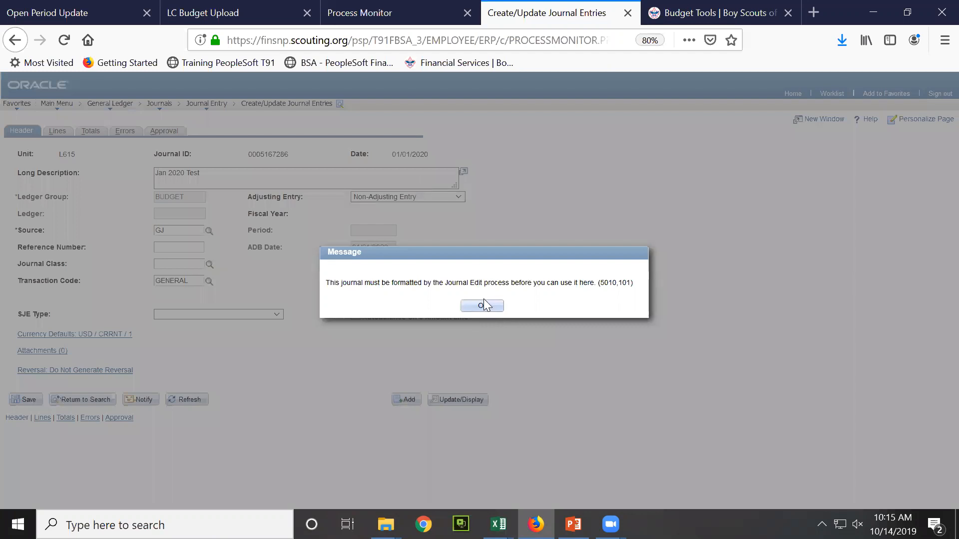
click(499, 305)
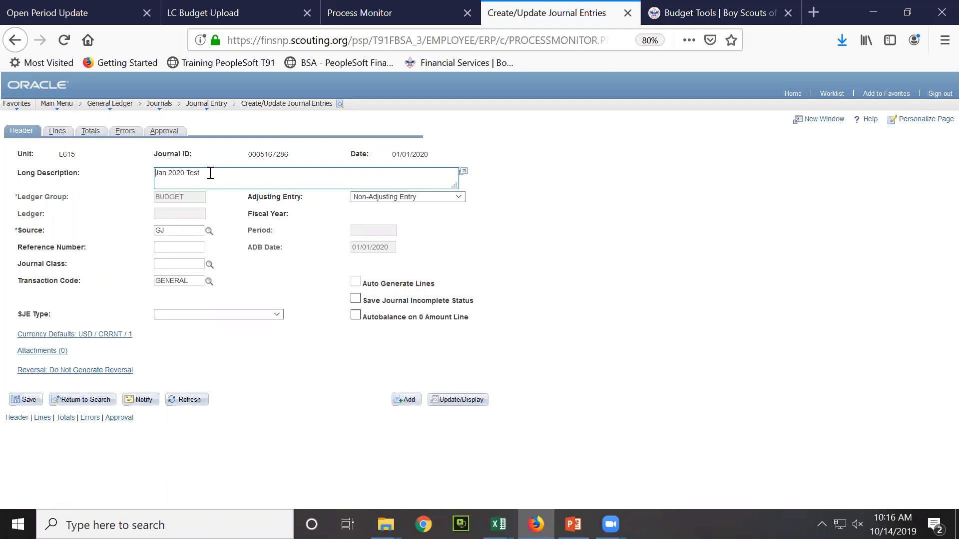
click(62, 132)
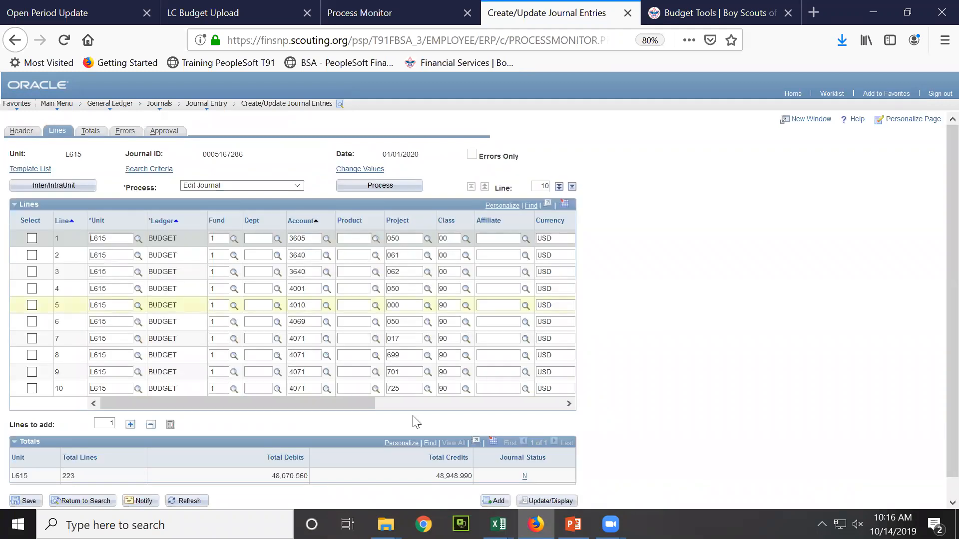
click(475, 404)
drag(490, 408, 326, 408)
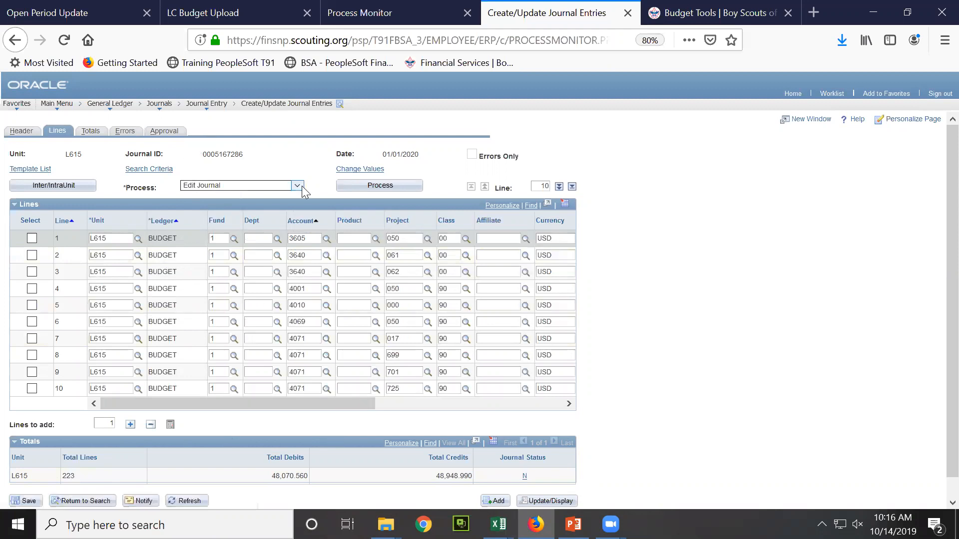
Run the Edit Journal process on the Jan 2020 Test journal and post the journal
click(358, 186)
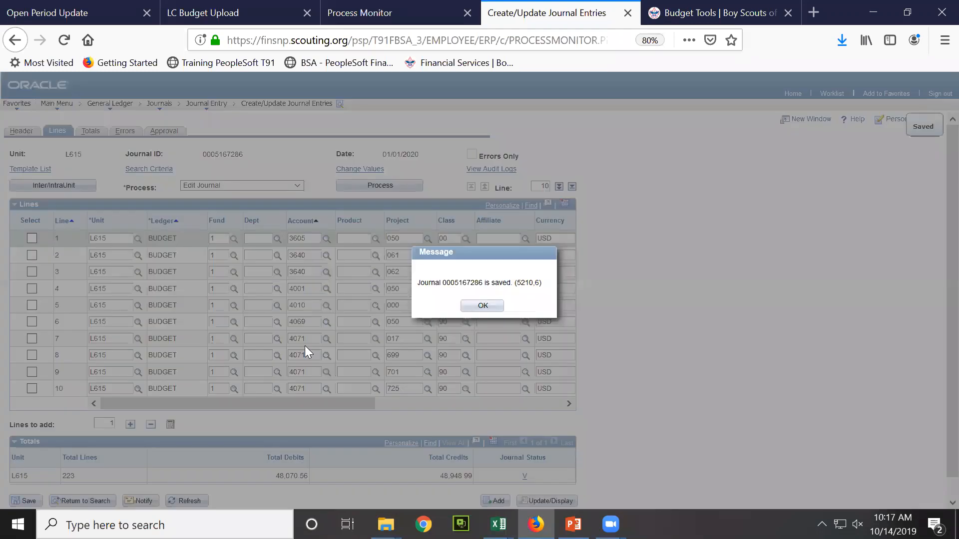
click(482, 304)
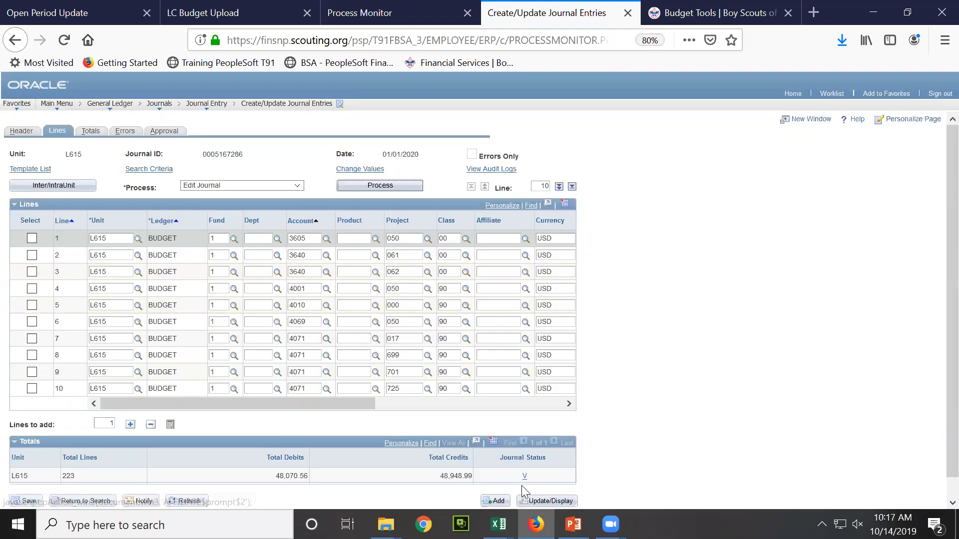
click(288, 188)
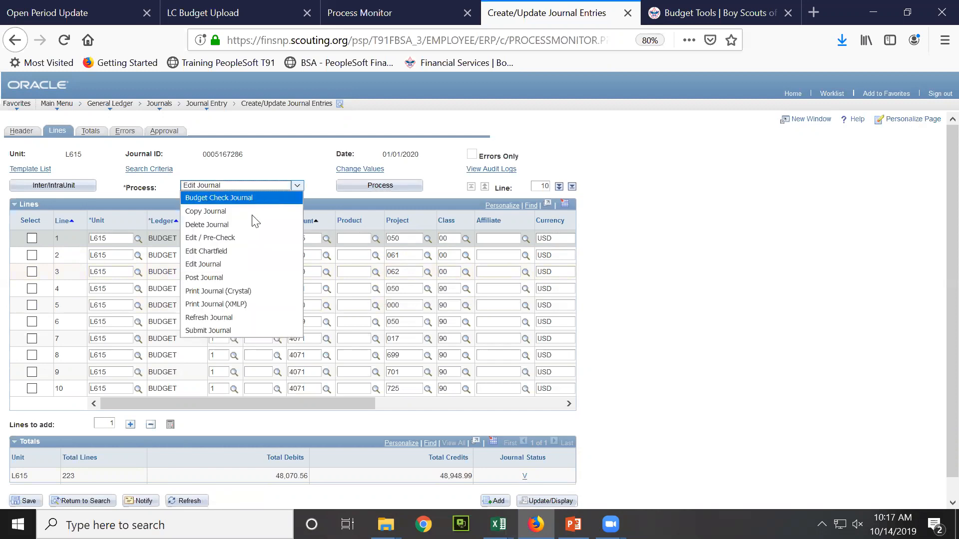
click(239, 277)
click(374, 184)
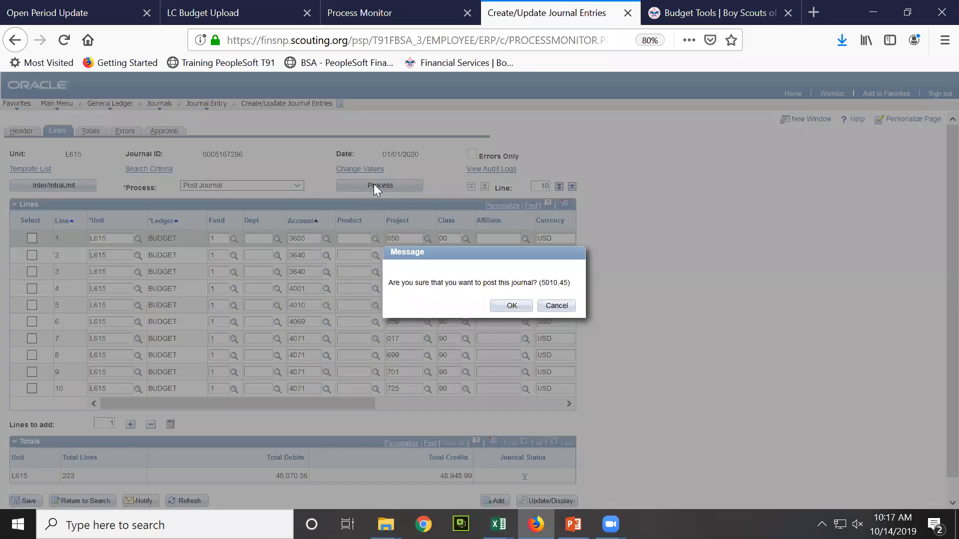
click(505, 303)
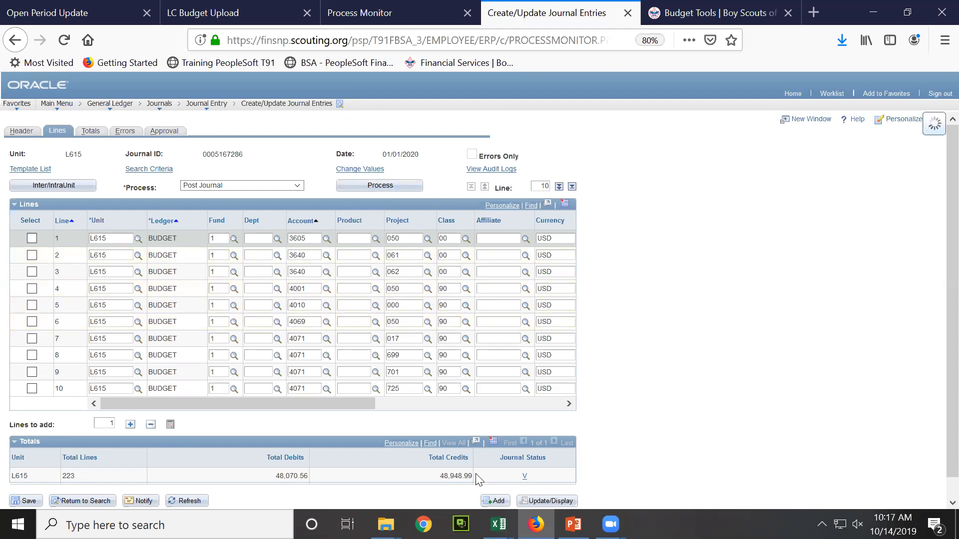
Switch to the JRNL1_LC.XLS workbook in Excel and look at the Spreadsheet Journal Import setup
mouse_move(499, 524)
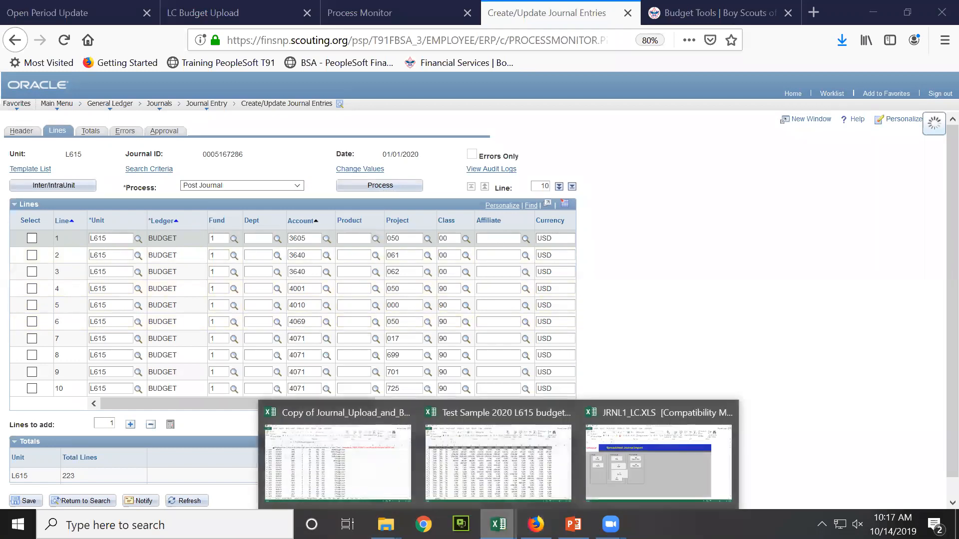
click(627, 497)
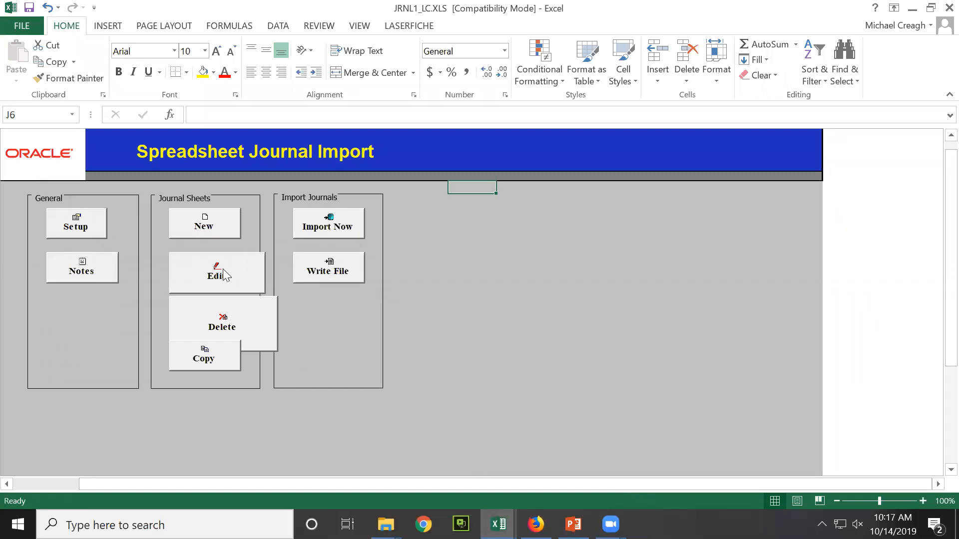
click(203, 230)
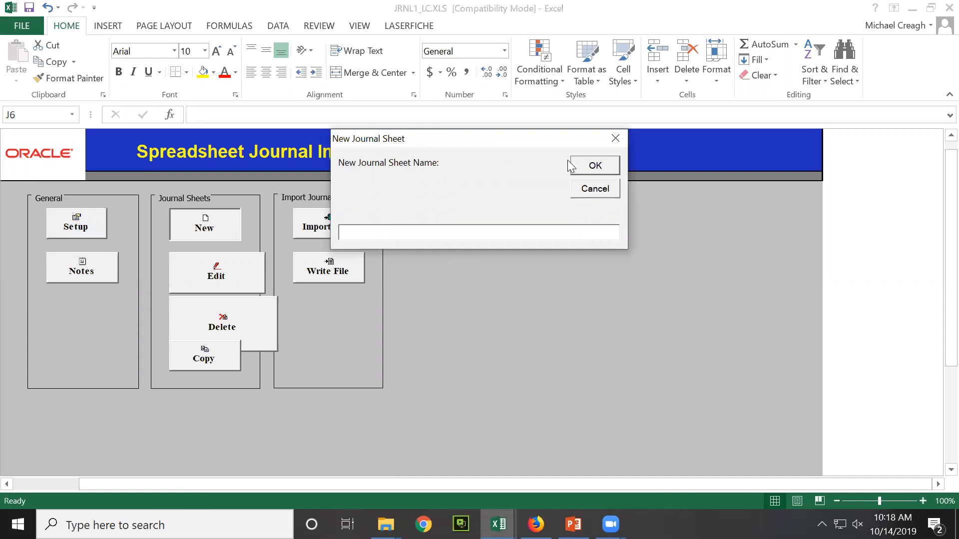
click(594, 188)
click(82, 230)
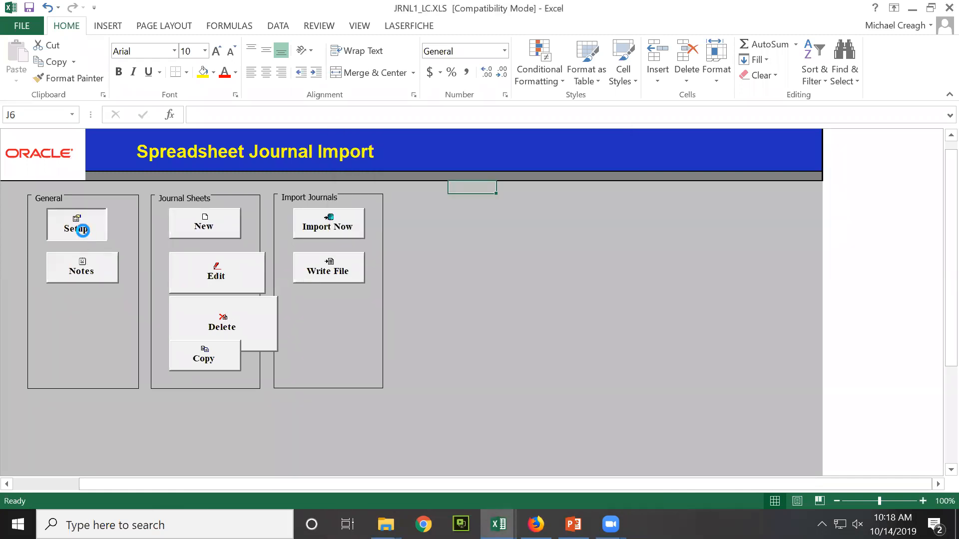
click(635, 147)
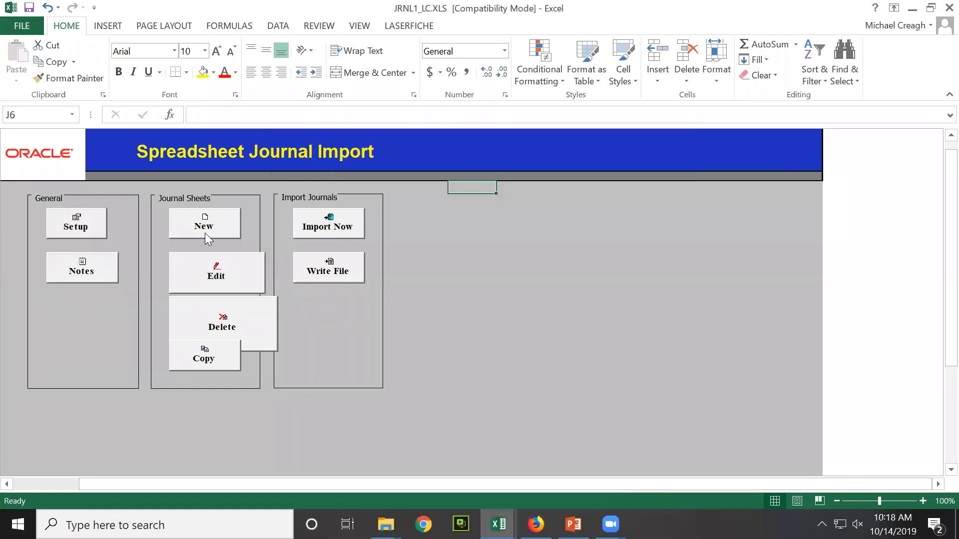
Create a new journal sheet named "Feb to Dec 2020"
click(205, 230)
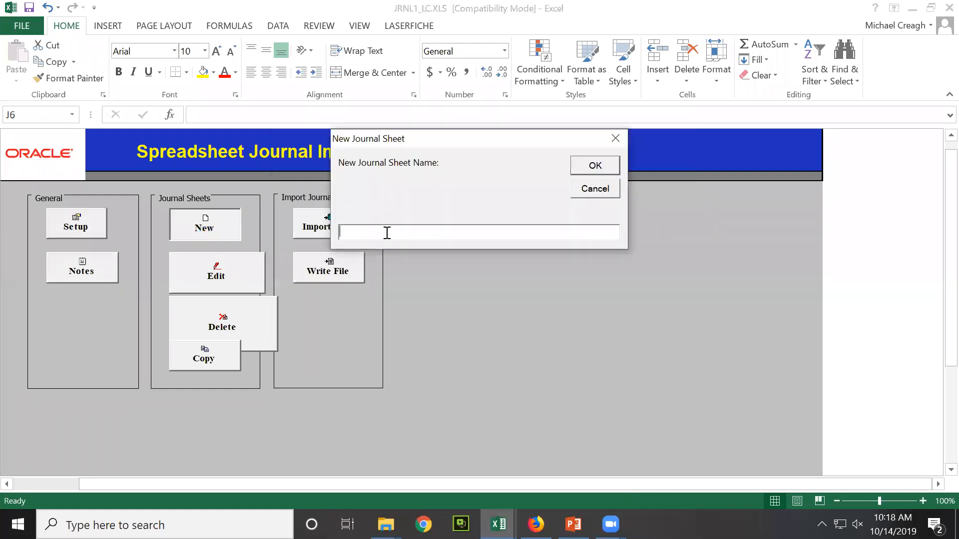
text(Feb to Dec 2020)
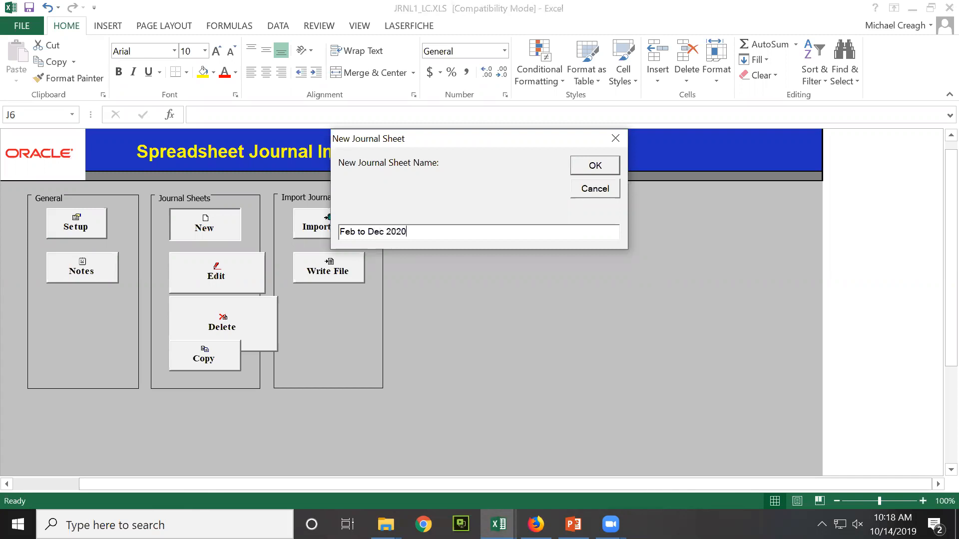
click(595, 165)
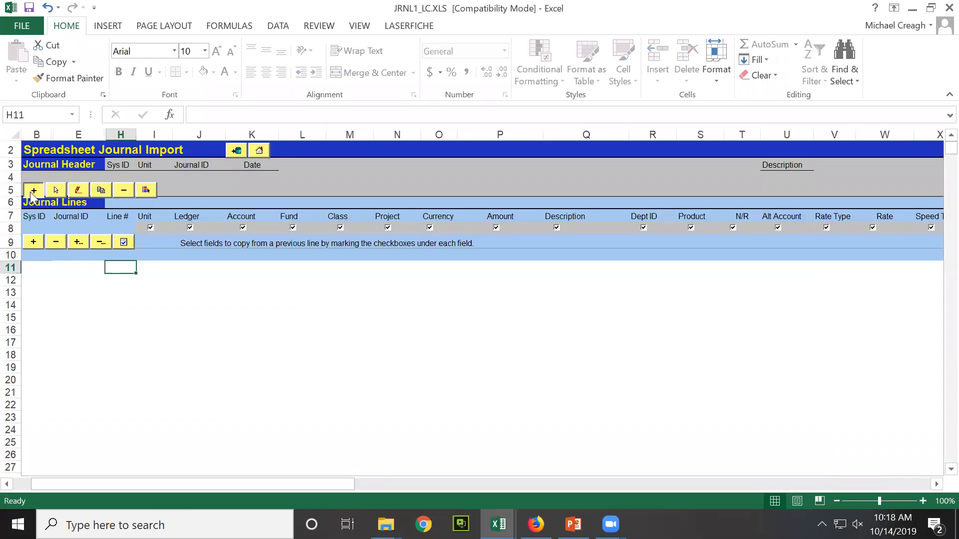
Add a journal header for unit L615 with journal date 2/1/2020 and description "Feb 2020 Test"
click(31, 192)
click(376, 178)
key(BackSpace)
text(fev)
key(BackSpace)
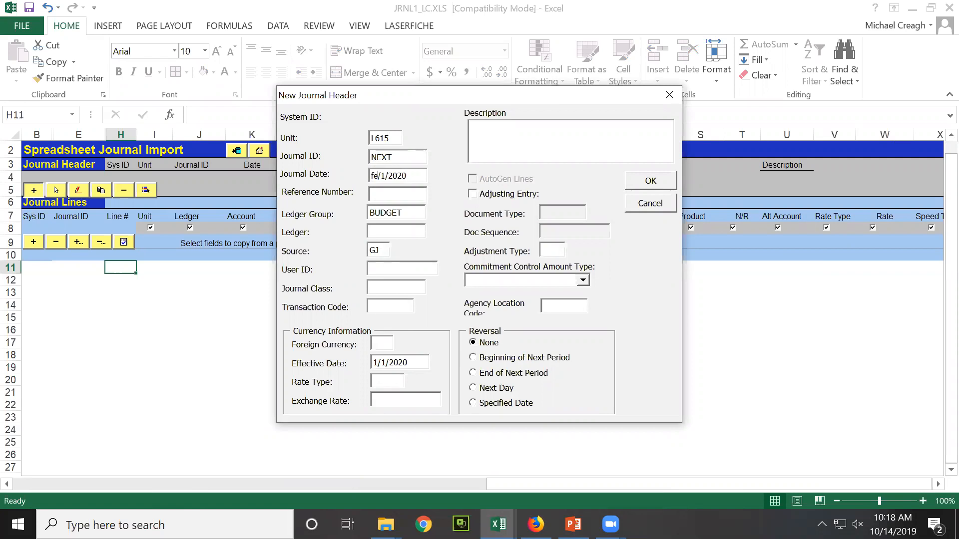
key(BackSpace)
key(BackSpace)
text(2)
click(485, 149)
text(Feb)
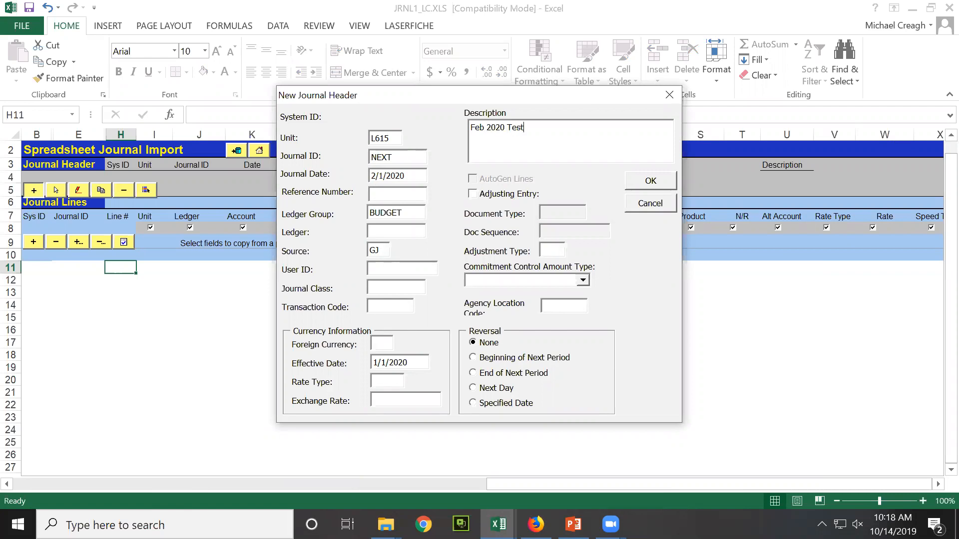
click(651, 181)
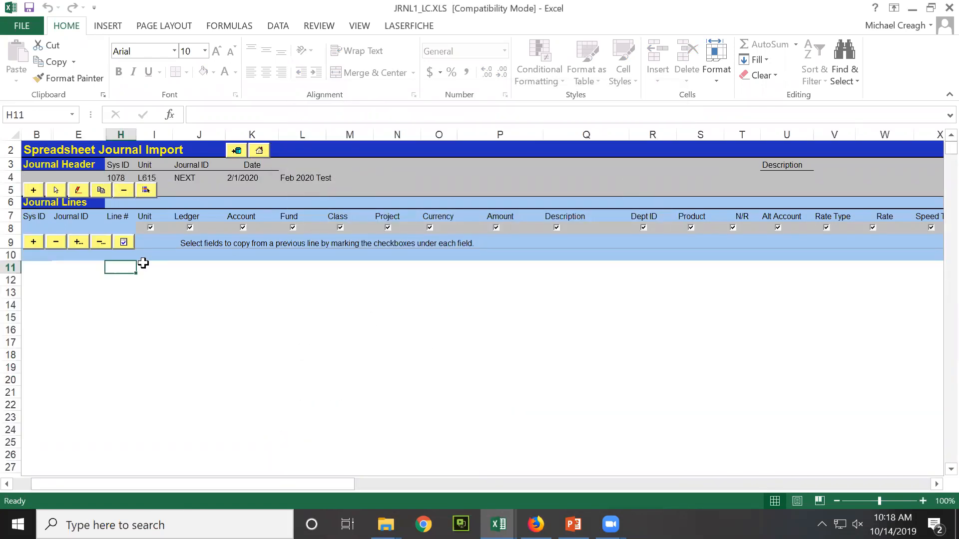
Add a first journal line for the Feb 2020 Test journal and insert 222 more lines below it
click(33, 244)
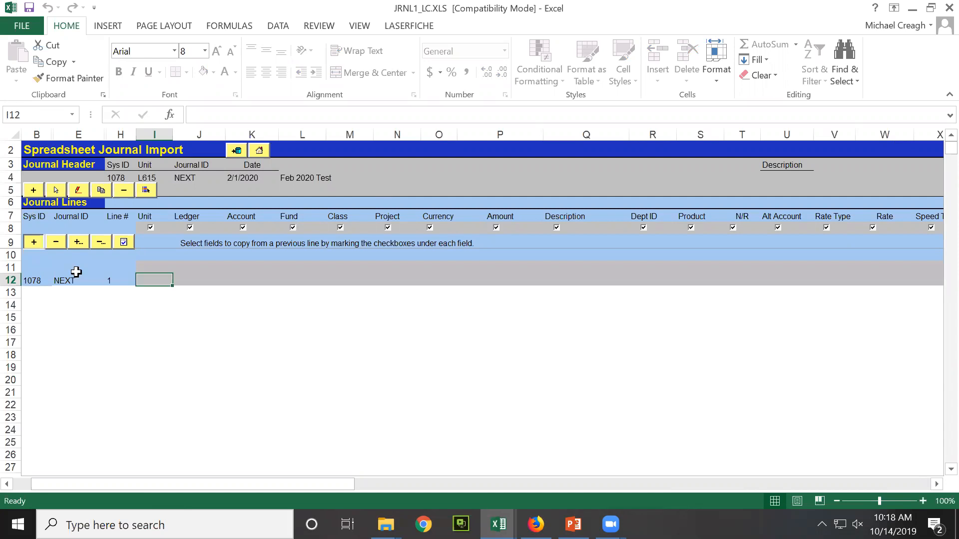
click(77, 241)
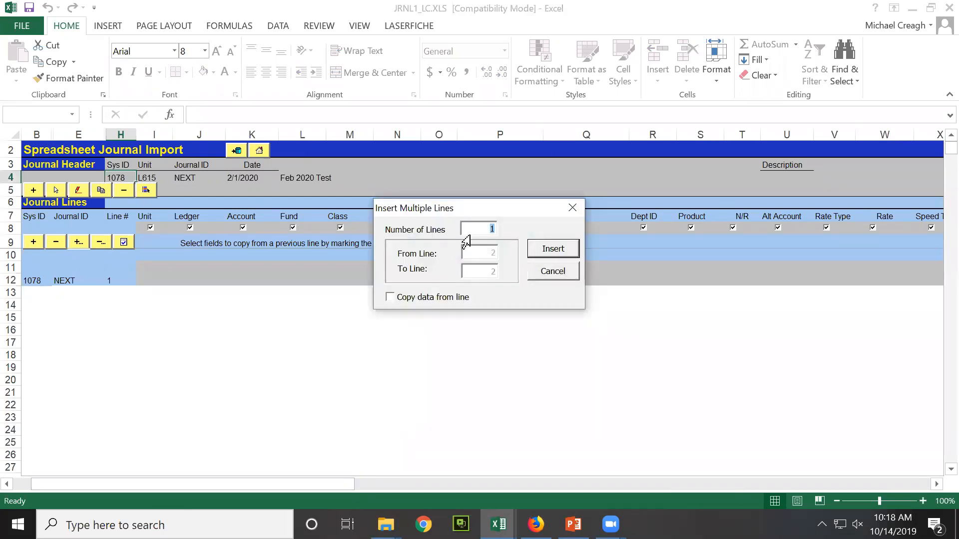
click(549, 250)
Switch to the Journal Upload and Budget Upload gathering workbook and copy the February budget data in A2:I224 of the Feb sheet
mouse_move(498, 524)
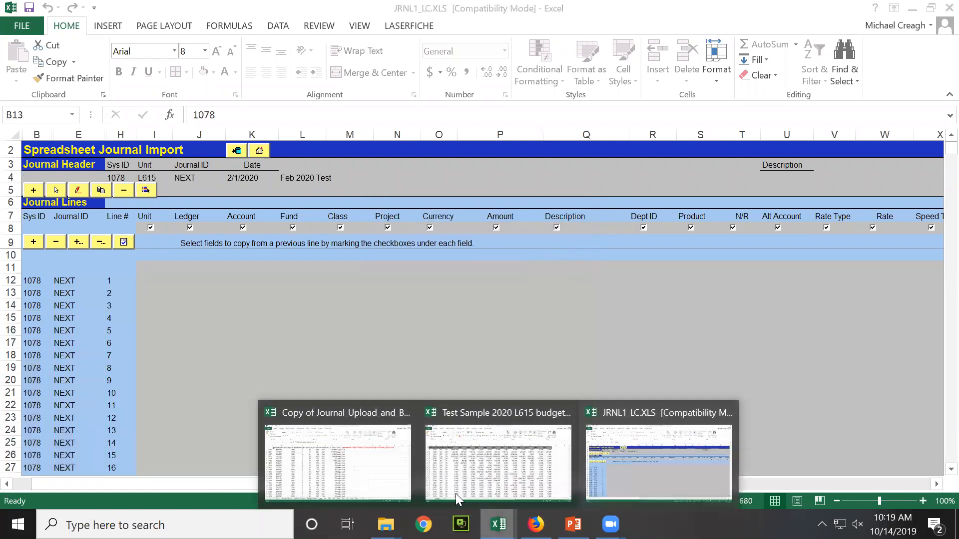
click(397, 475)
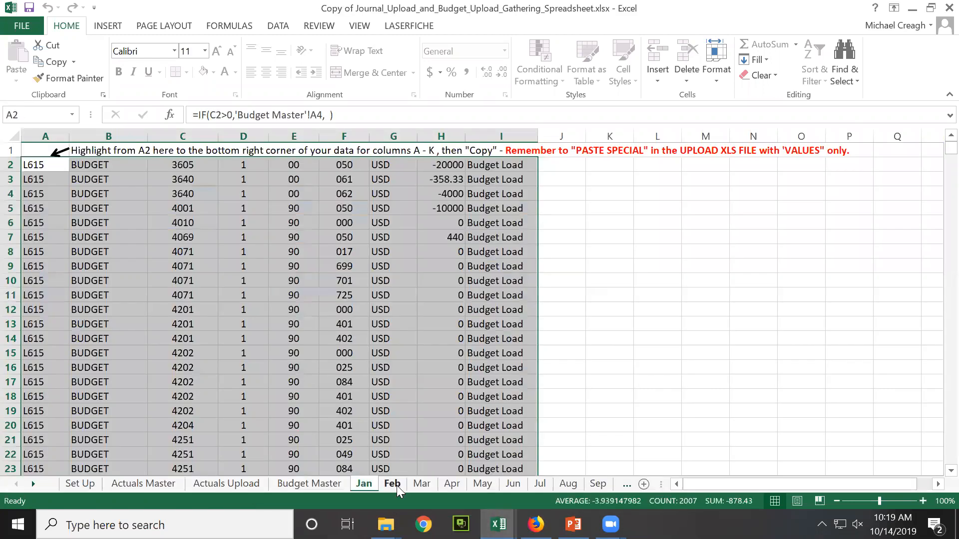
drag(44, 169, 482, 440)
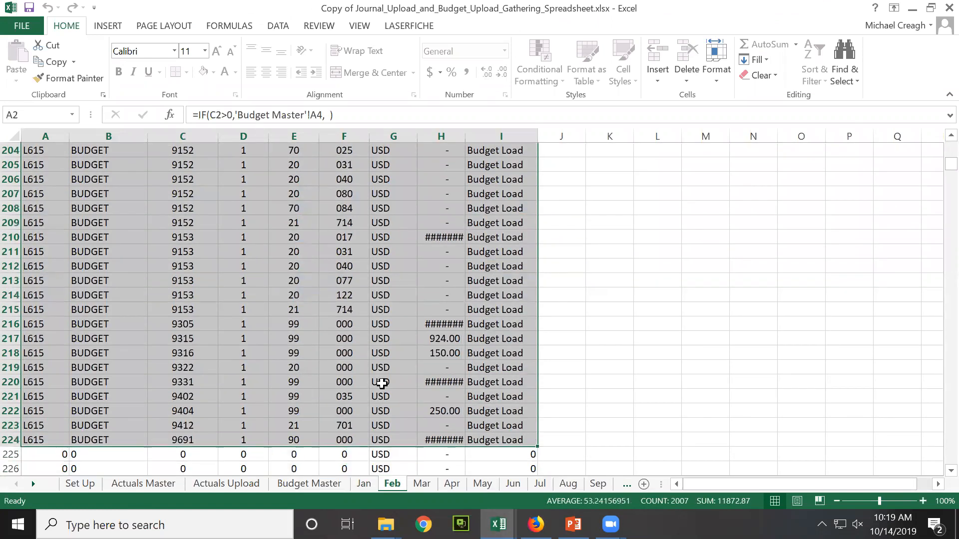
right_click(382, 383)
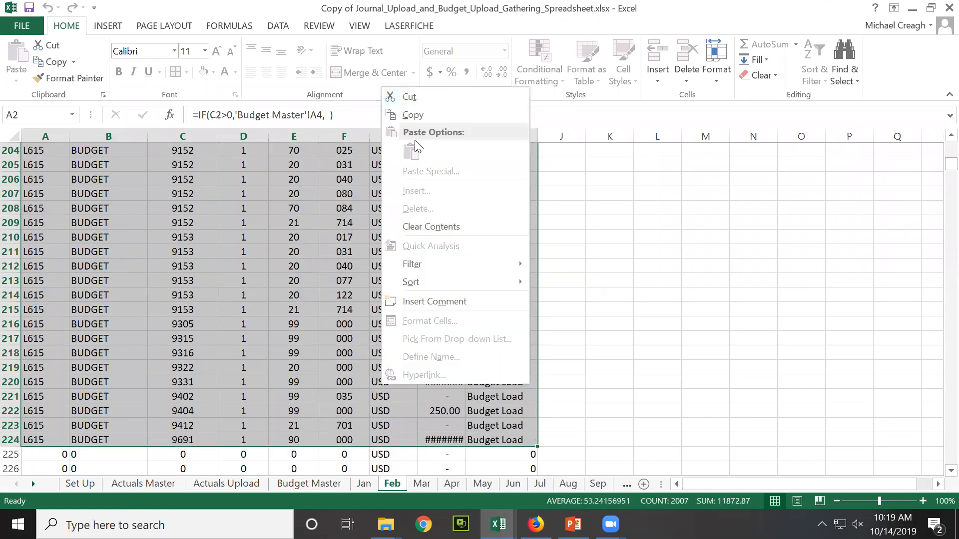
click(419, 116)
scroll(413, 302, up, 20)
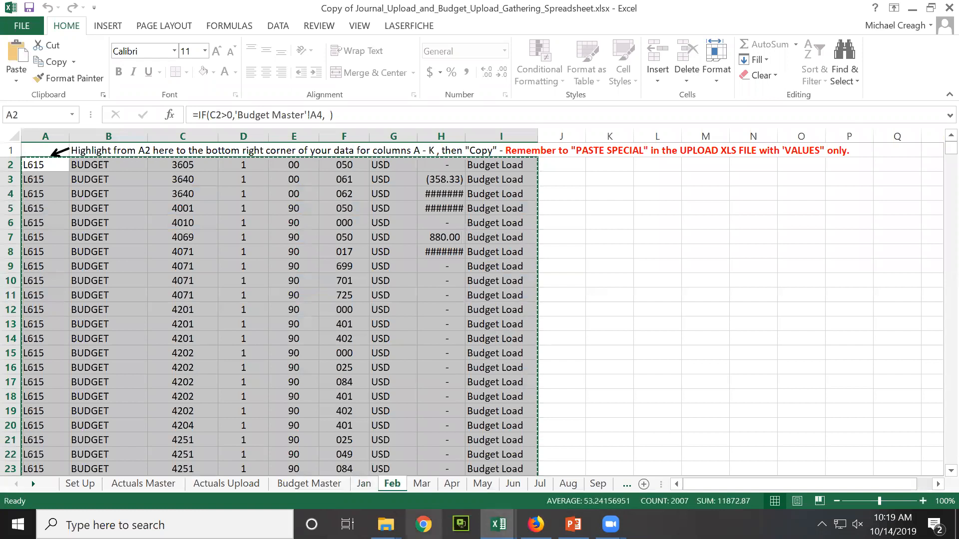
Switch back to JRNL1_LC.XLS and paste the February budget data as values only, starting at I12
click(498, 525)
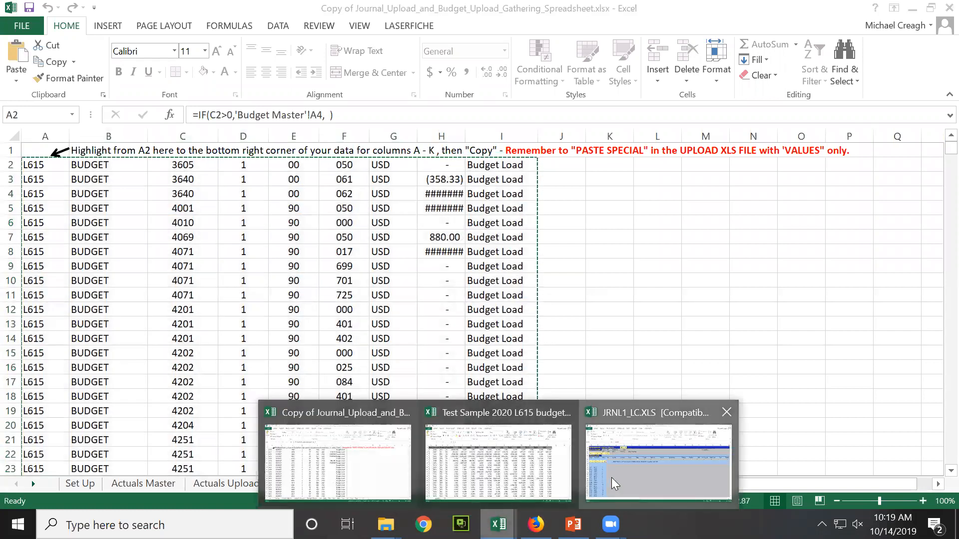
click(615, 483)
click(154, 281)
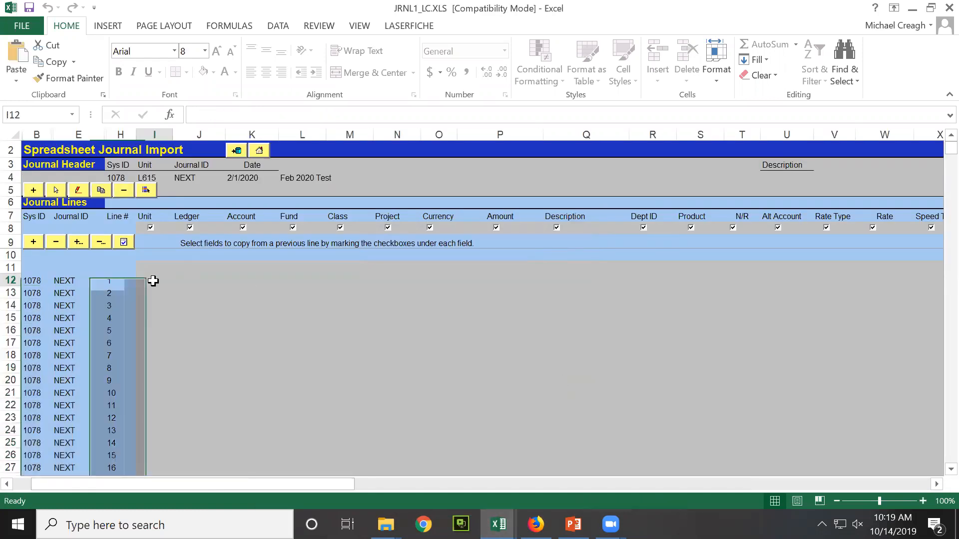
right_click(153, 281)
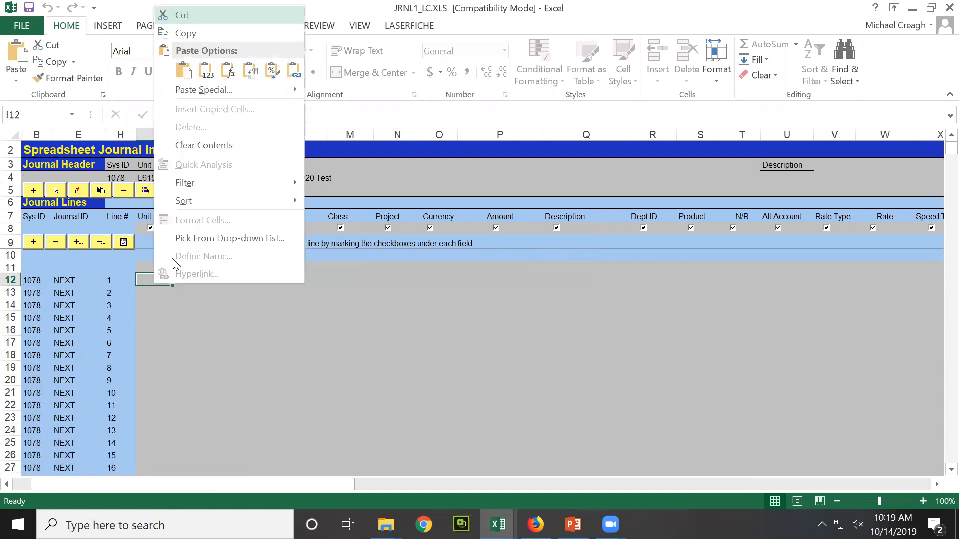
click(205, 72)
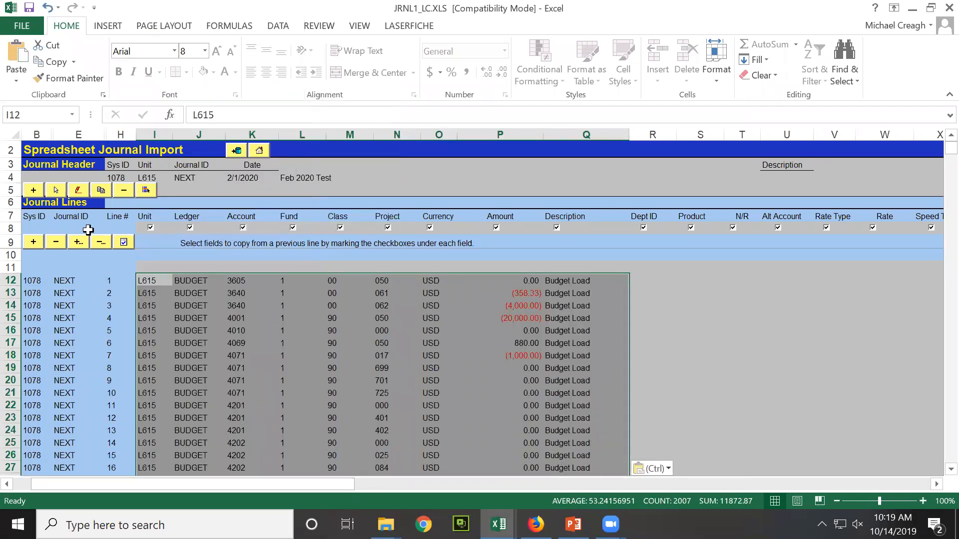
Add a journal header for unit L615 with journal date 3/1/2020 and description "March 2020 test"
click(33, 192)
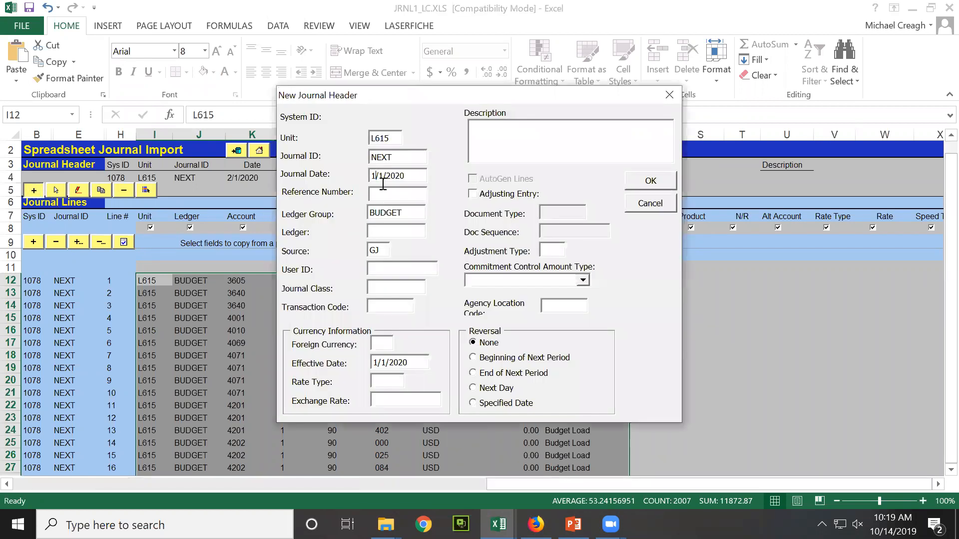
key(BackSpace)
text(3)
click(649, 182)
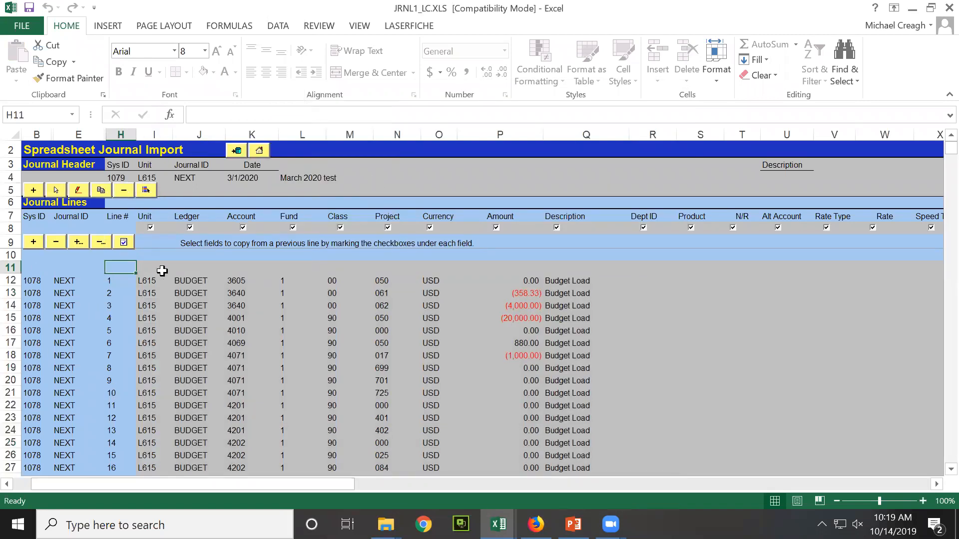
Add a first line plus 222 more lines to the March journal and select the Unit cell of its first line, I236
click(37, 241)
click(78, 242)
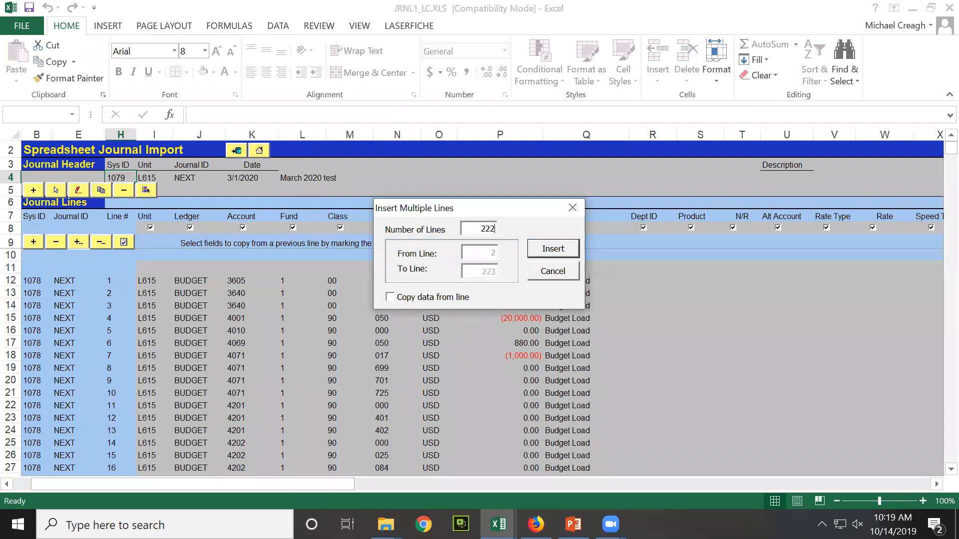
click(554, 249)
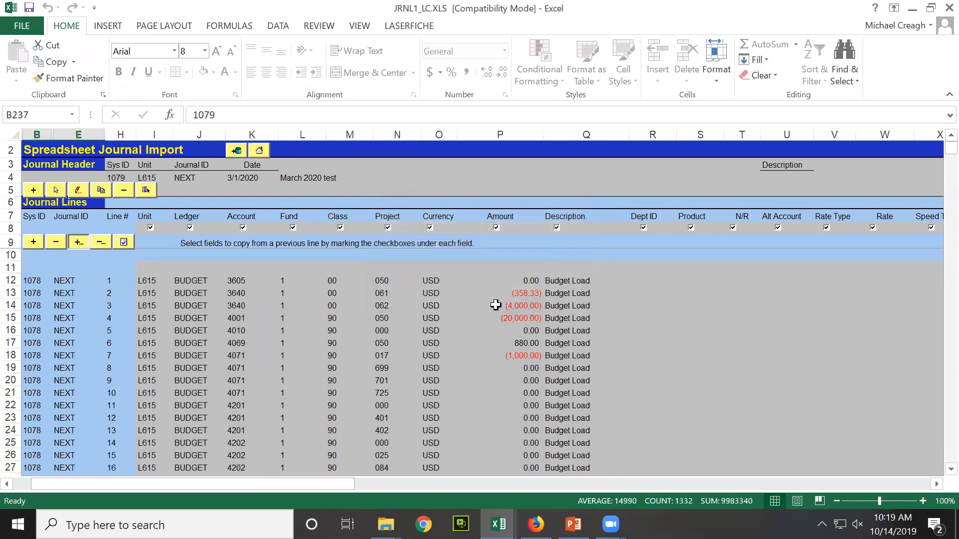
scroll(496, 304, down, 20)
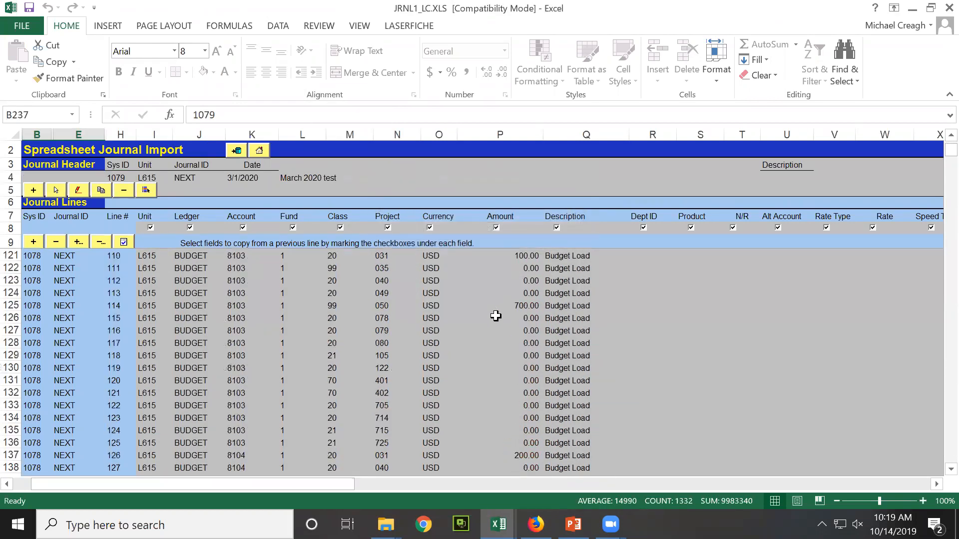
scroll(494, 307, down, 20)
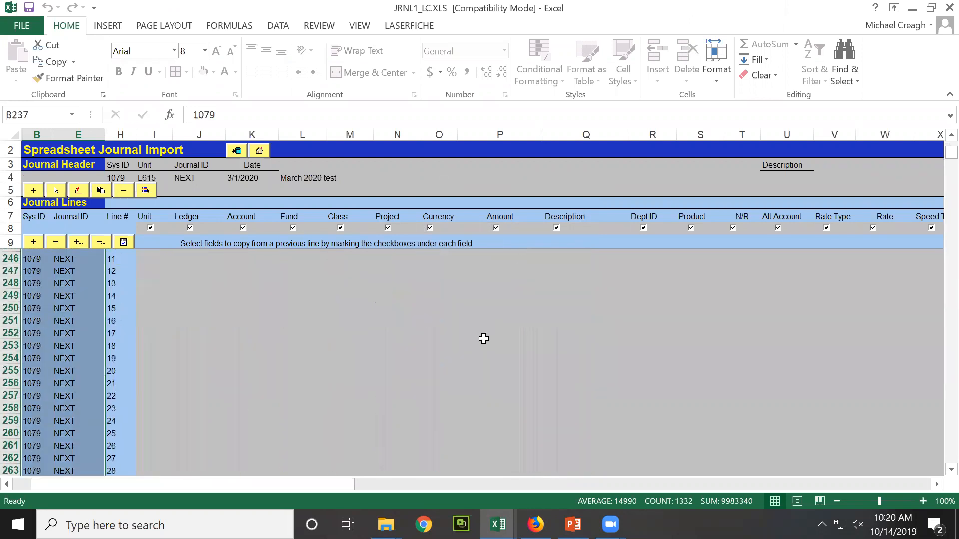
scroll(243, 345, up, 4)
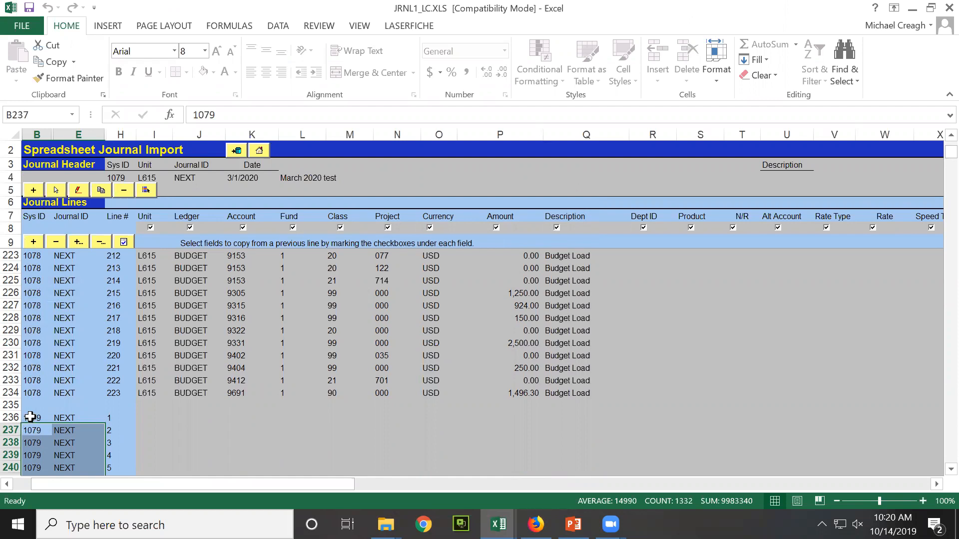
click(153, 417)
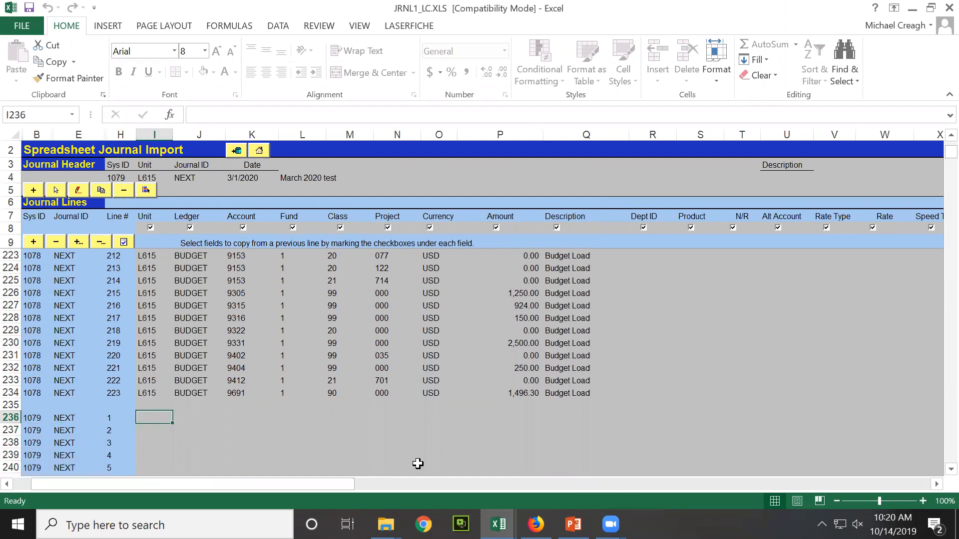
Switch to the gathering workbook and copy the March budget data in A2:I224 of the Mar sheet
mouse_move(498, 524)
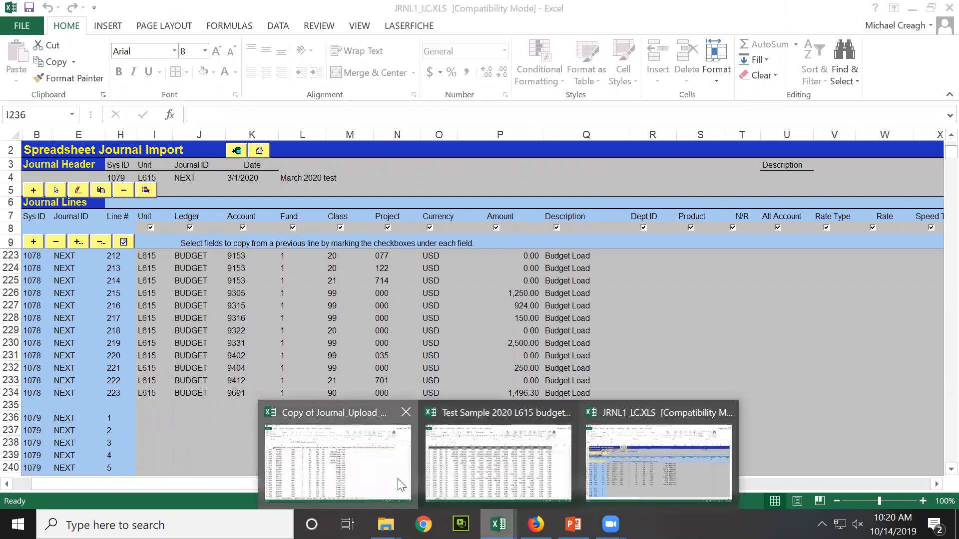
click(402, 484)
click(418, 484)
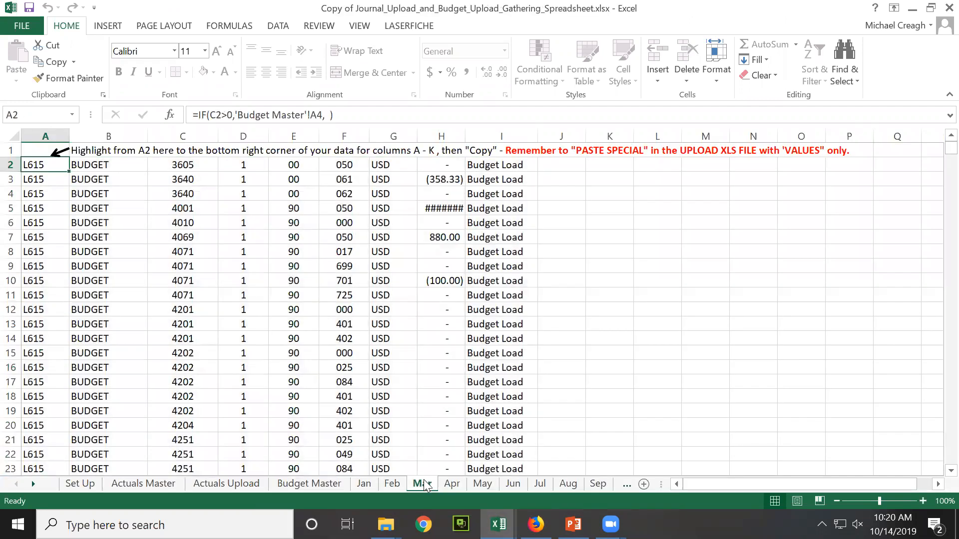
drag(45, 168, 475, 265)
right_click(197, 214)
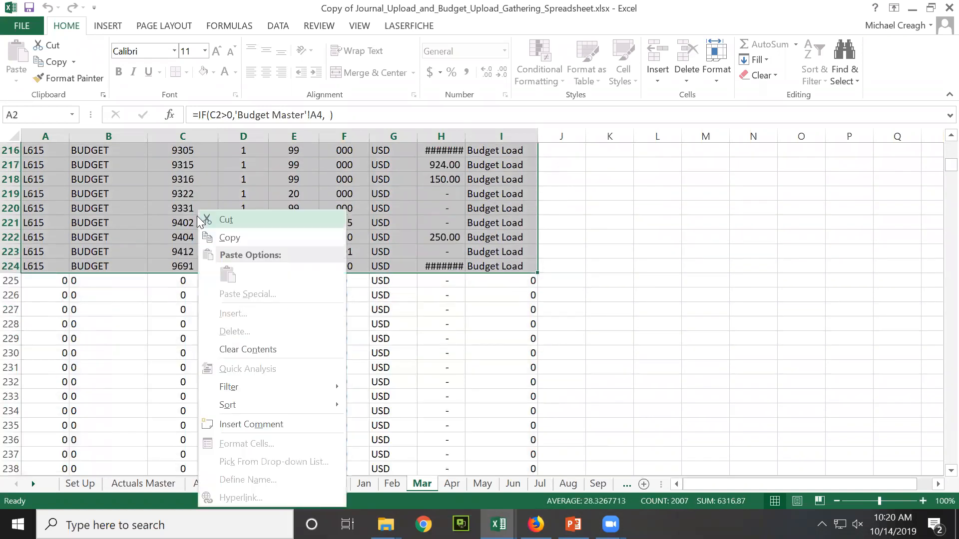
click(229, 238)
scroll(462, 473, up, 3)
scroll(462, 473, up, 20)
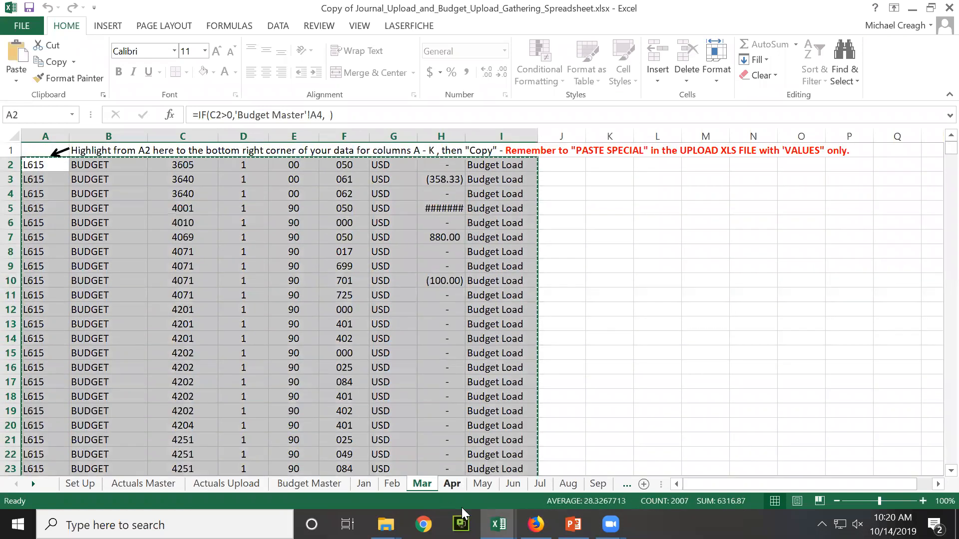
Return to JRNL1_LC.XLS and paste the March budget data as values only, starting at I236
click(498, 524)
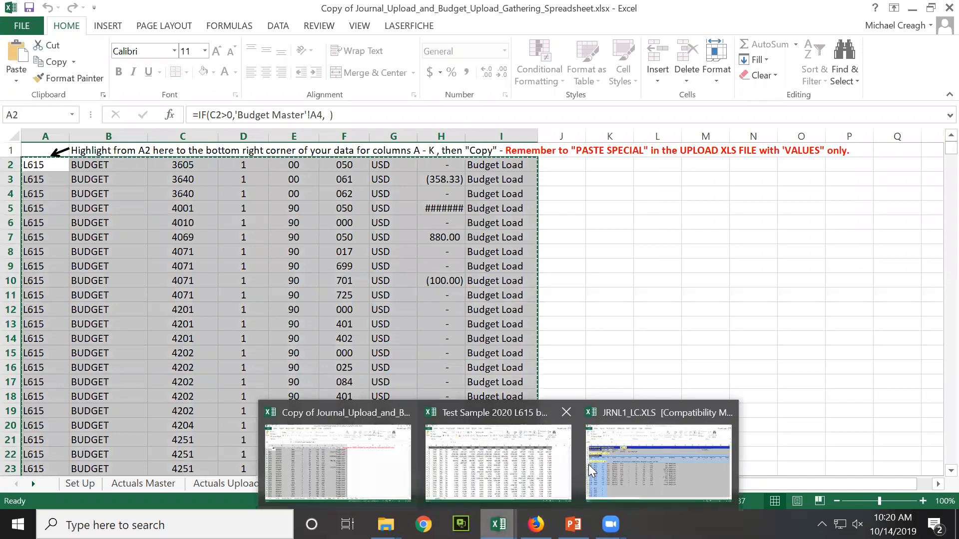
click(596, 468)
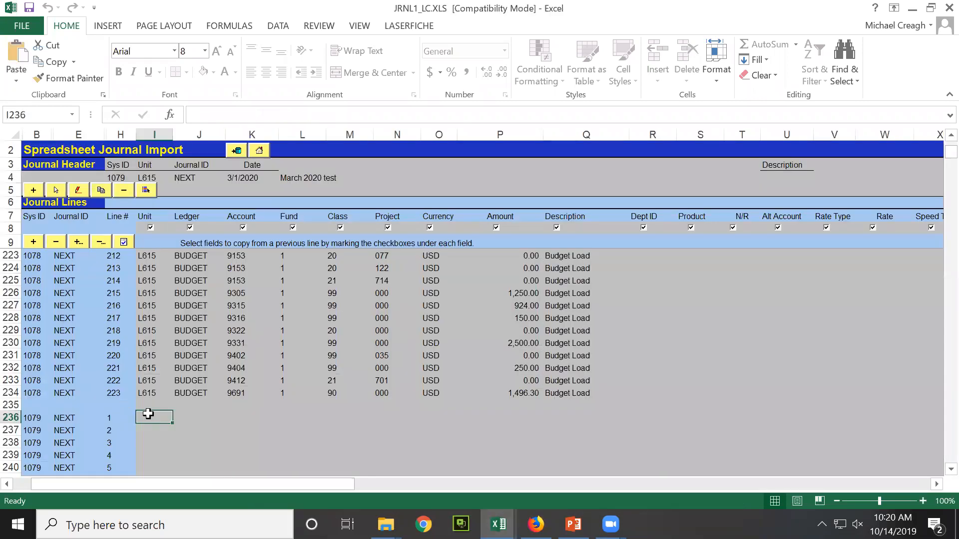
right_click(148, 414)
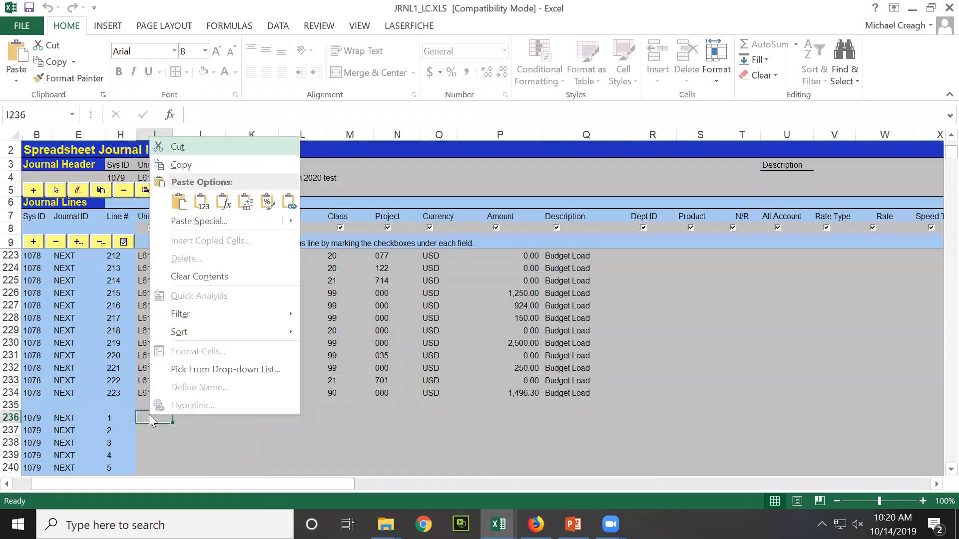
click(200, 198)
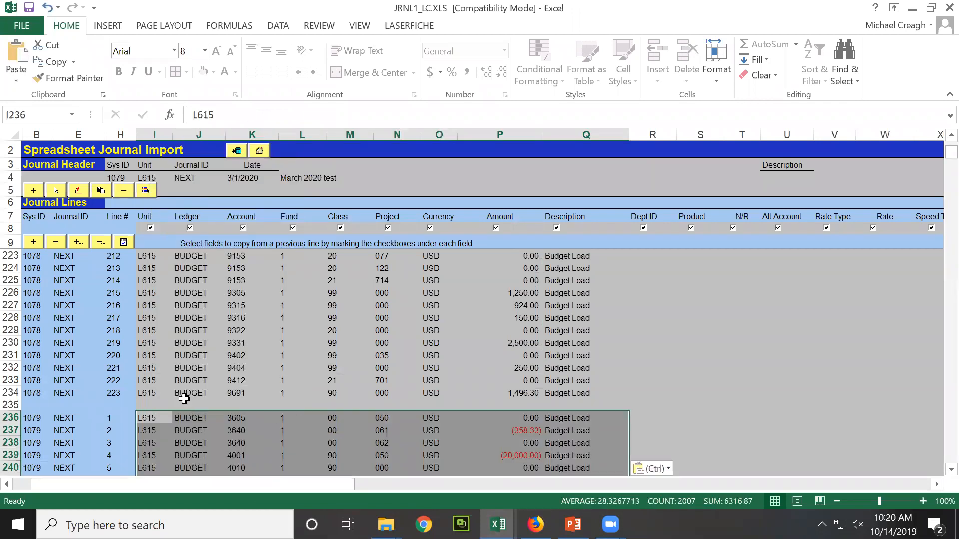
Add a journal header for unit L615 with journal date 4/1/2020 and description "April 2020 test"
click(33, 190)
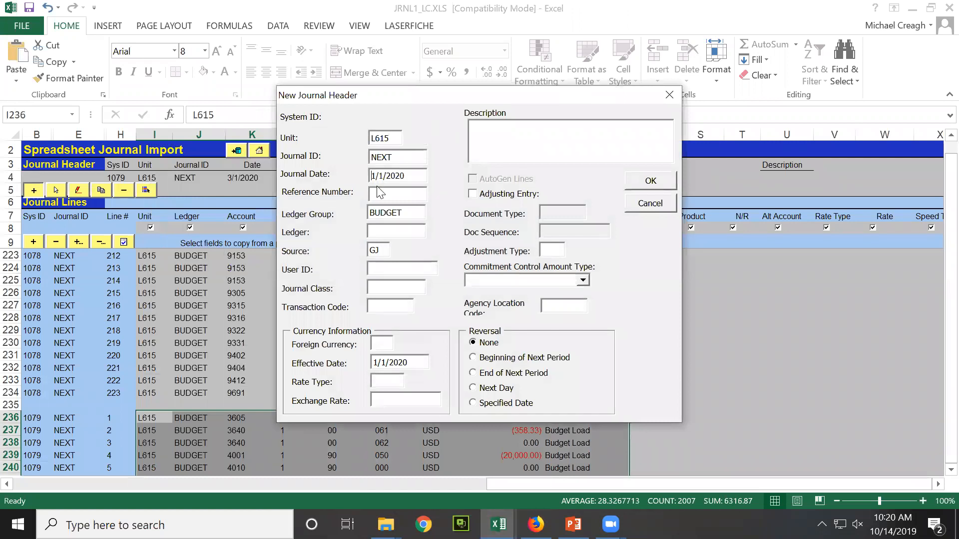
key(BackSpace)
text(4)
click(650, 182)
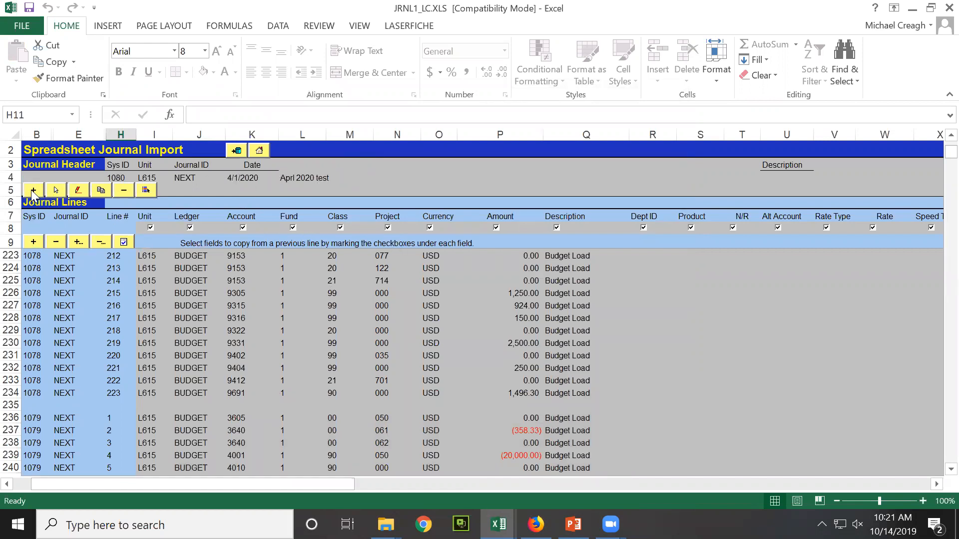
click(33, 191)
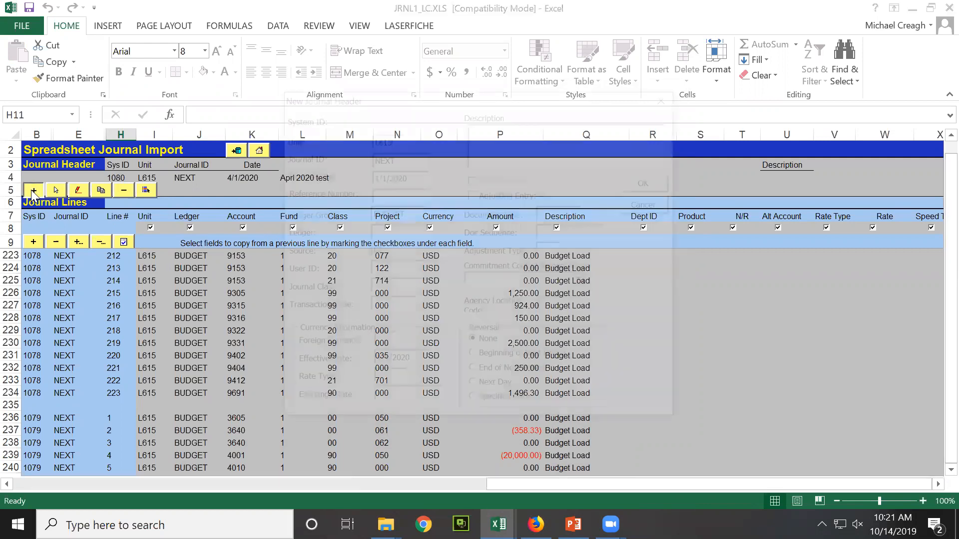
click(655, 202)
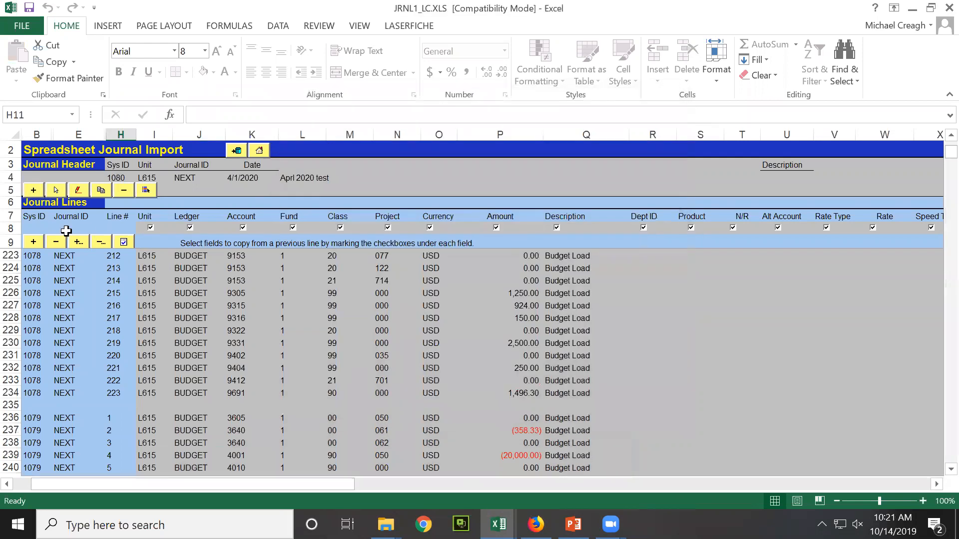
Add a first line plus 222 more lines to the April journal and select the Unit cell of its first line, I460
click(34, 242)
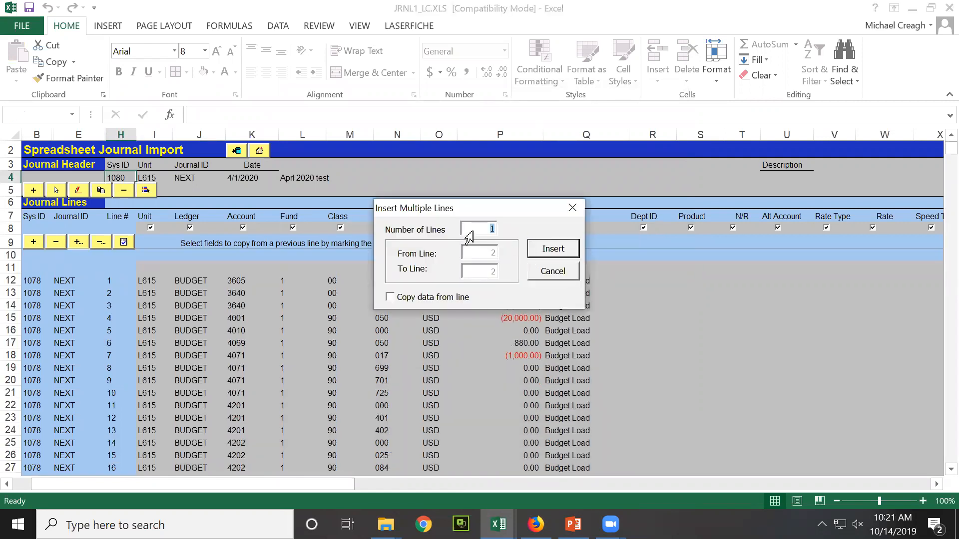
click(542, 250)
scroll(345, 357, down, 20)
scroll(353, 363, down, 20)
scroll(352, 379, down, 20)
scroll(349, 388, up, 5)
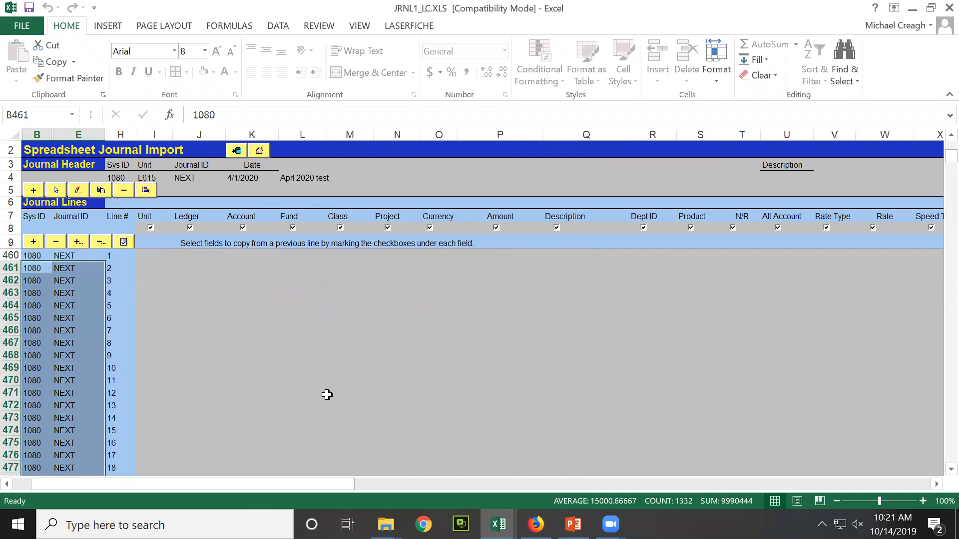
scroll(252, 338, up, 2)
click(150, 330)
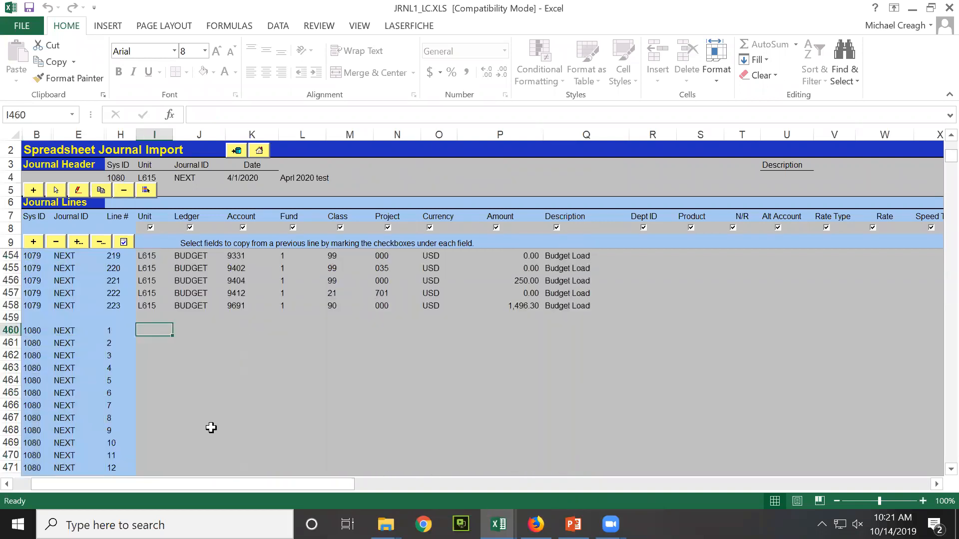
Switch to the gathering workbook and copy the April budget data in A2:I224 of the Apr sheet
click(498, 524)
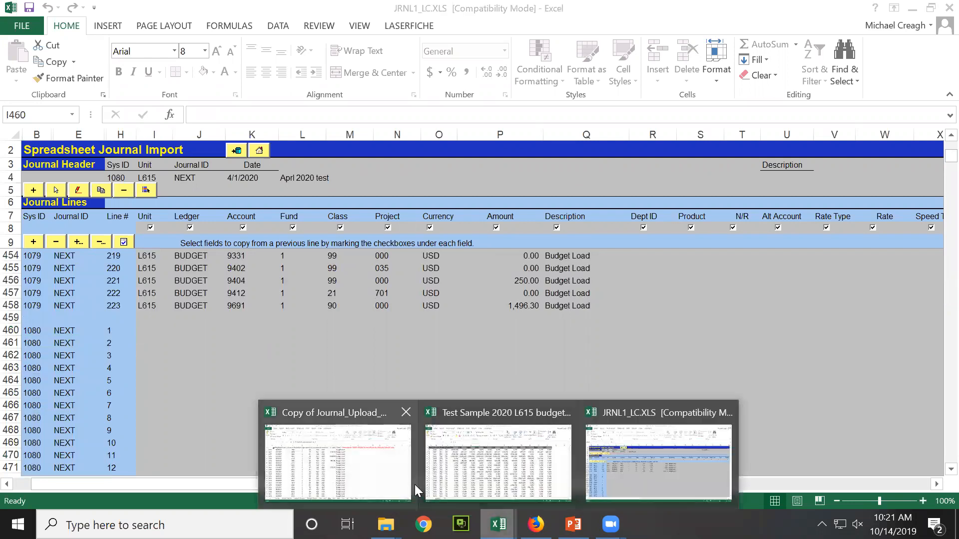
click(414, 484)
click(454, 487)
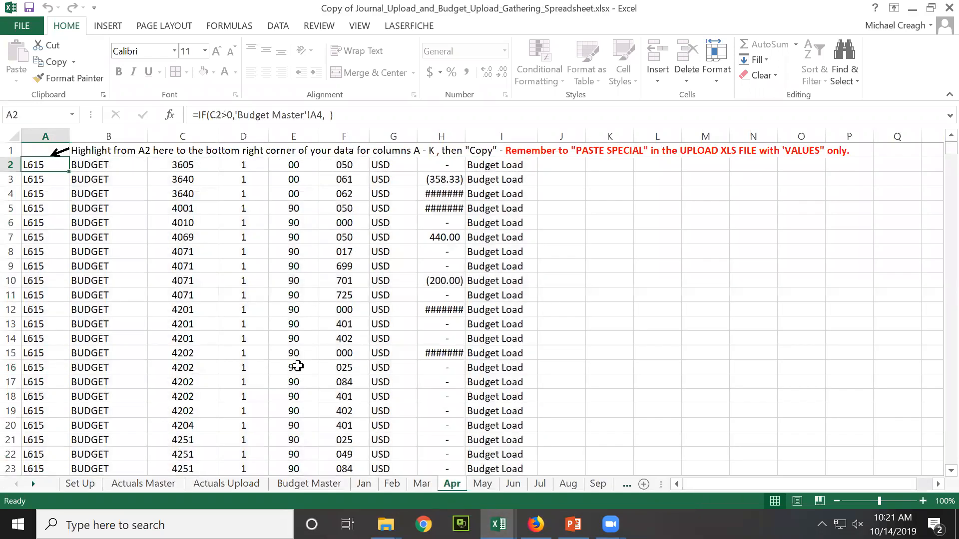
drag(51, 158, 488, 408)
right_click(227, 289)
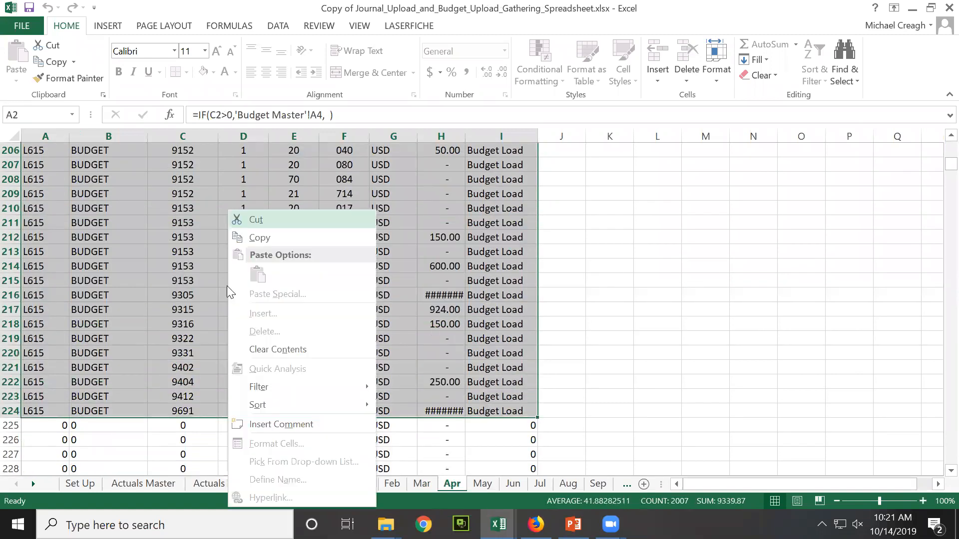
click(259, 237)
key(ctrl+BackSpace)
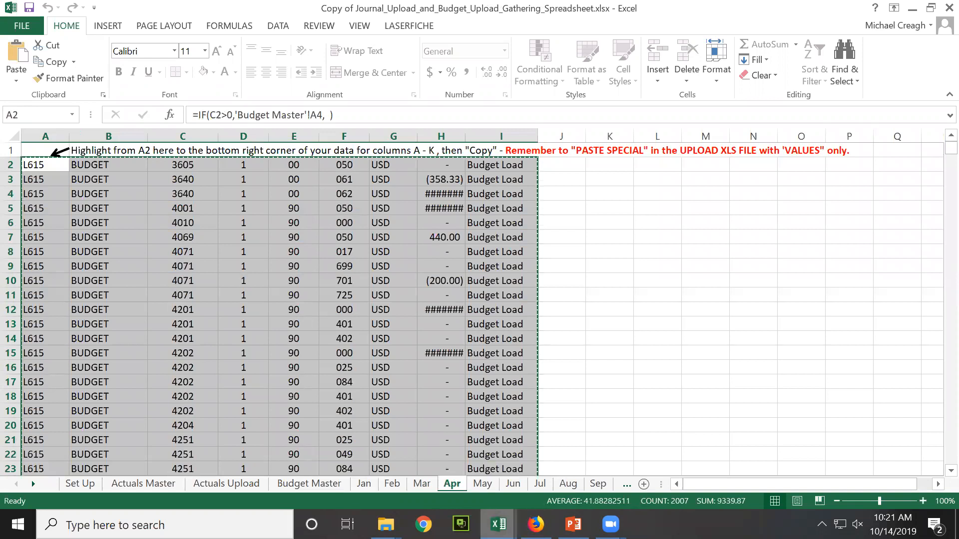
Return to JRNL1_LC.XLS and paste the April budget data as values only, starting at I460
mouse_move(498, 524)
click(659, 455)
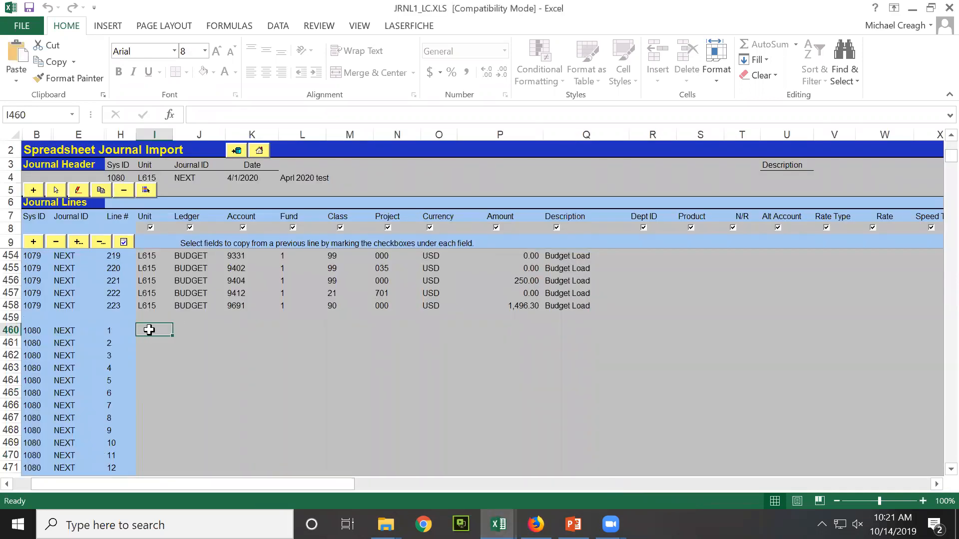
right_click(149, 329)
click(203, 121)
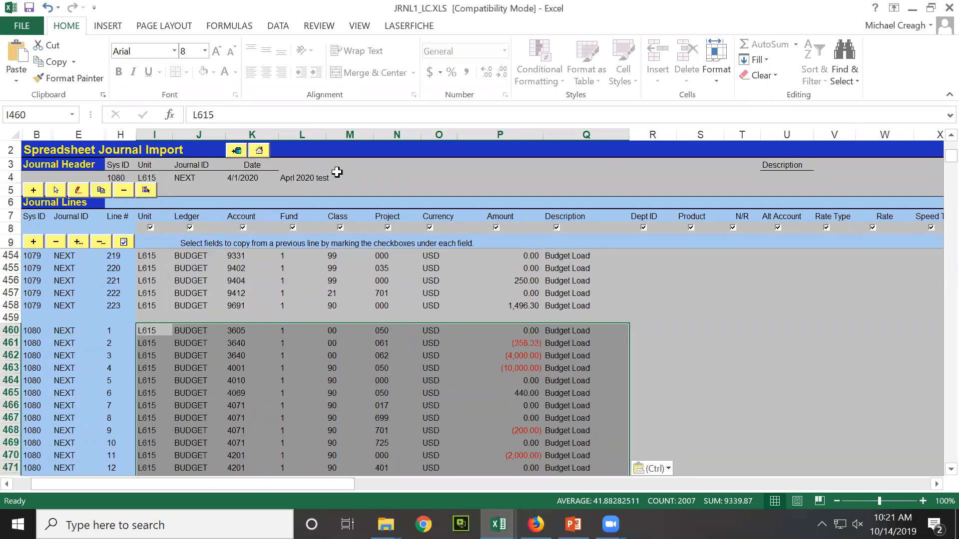
Write the Feb to Dec 2020 journal sheet to FEBDEC2020JRNL1_LC.txt and look for the file in the Documents folder
click(259, 151)
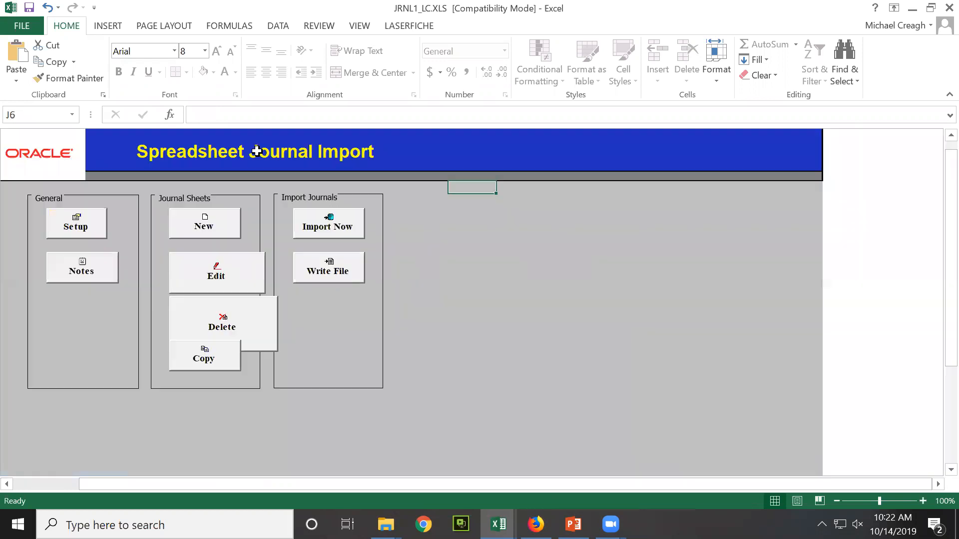
click(336, 270)
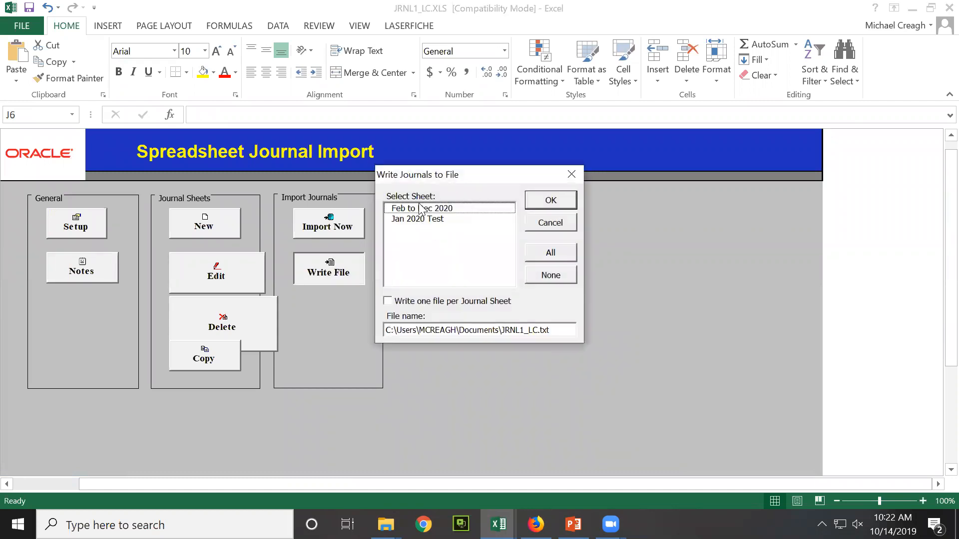
click(456, 207)
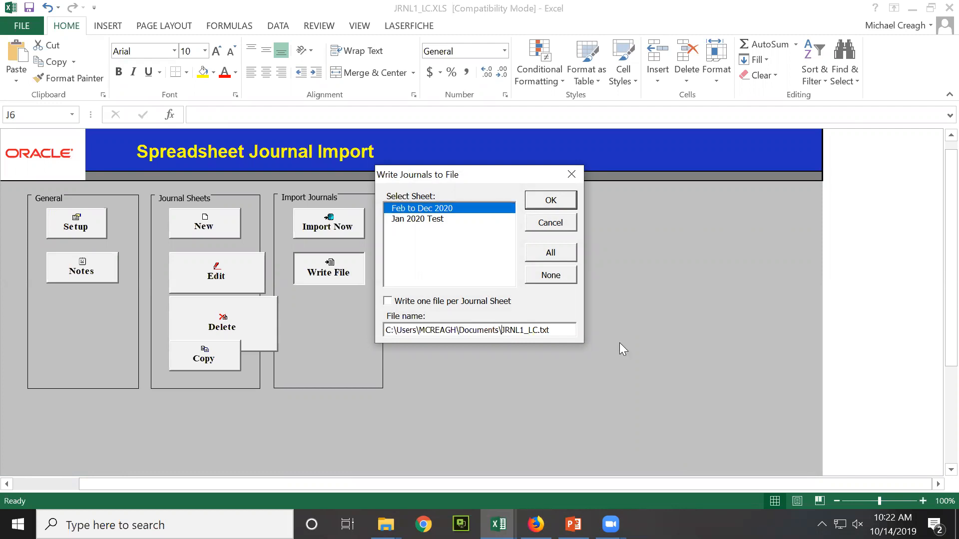
text(FEBDEC2020)
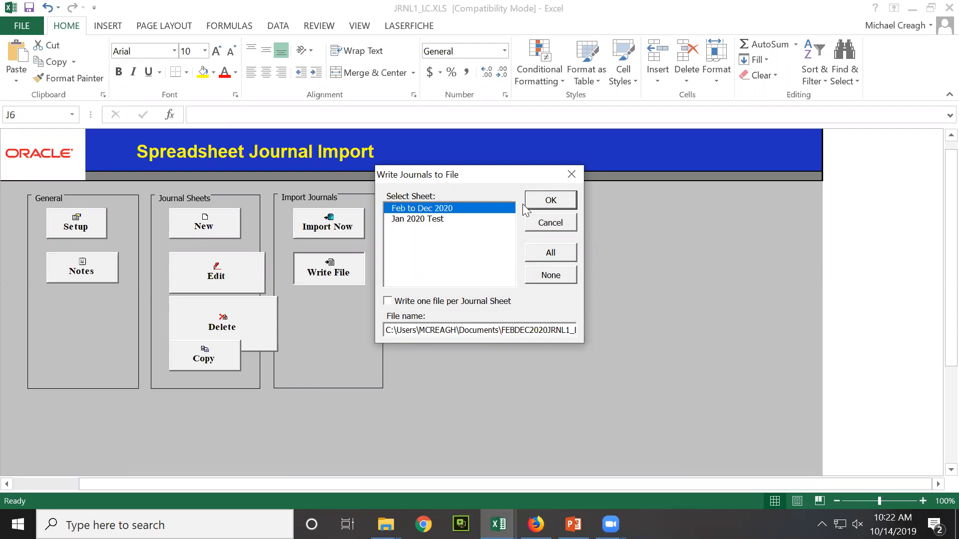
click(542, 205)
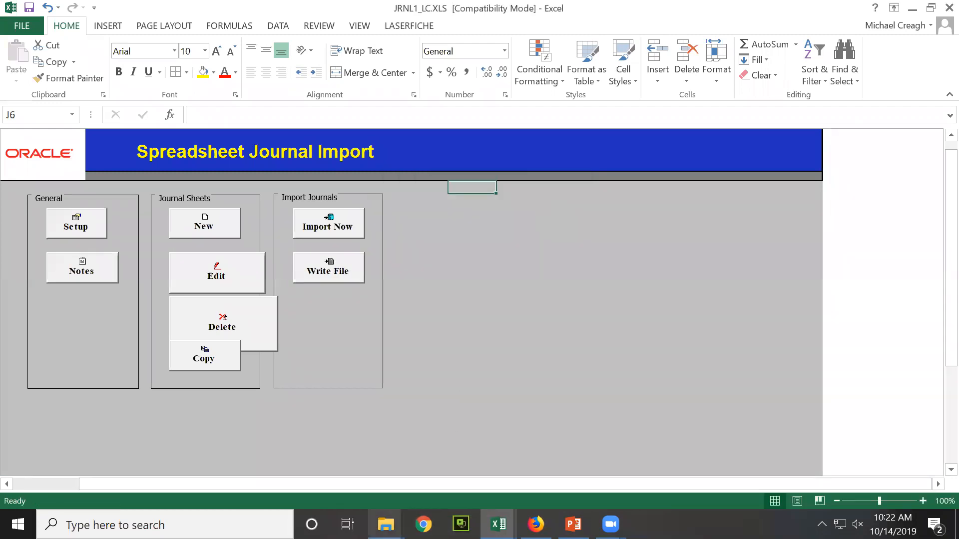
mouse_move(386, 525)
click(328, 489)
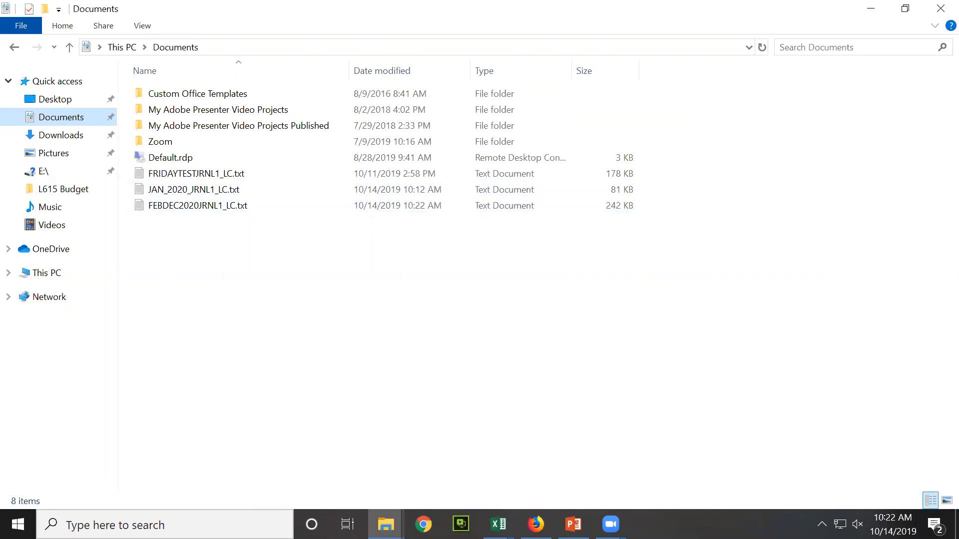
Switch to Firefox and replace the attachment of the LC Budget Upload request with FEBDEC2020JRNL1_LC.txt from Documents
click(536, 525)
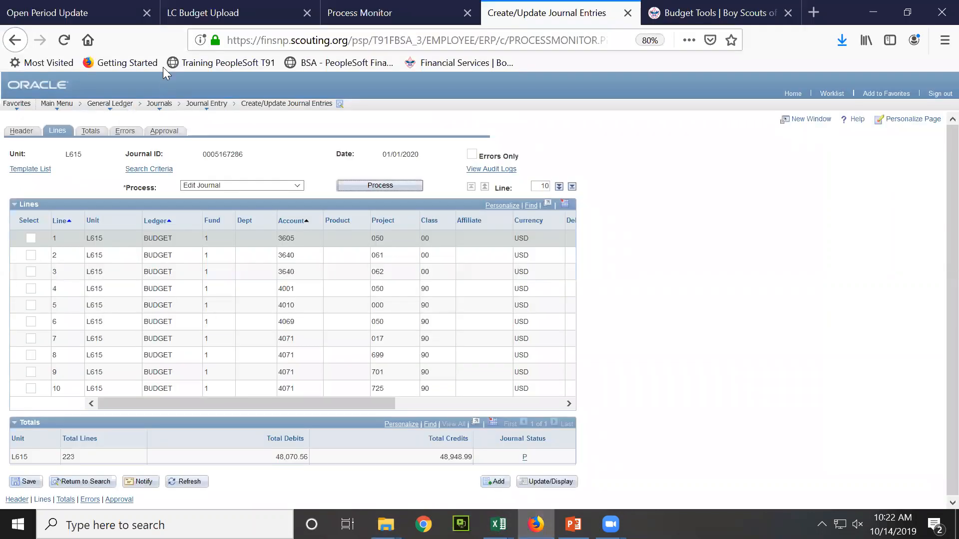
click(199, 18)
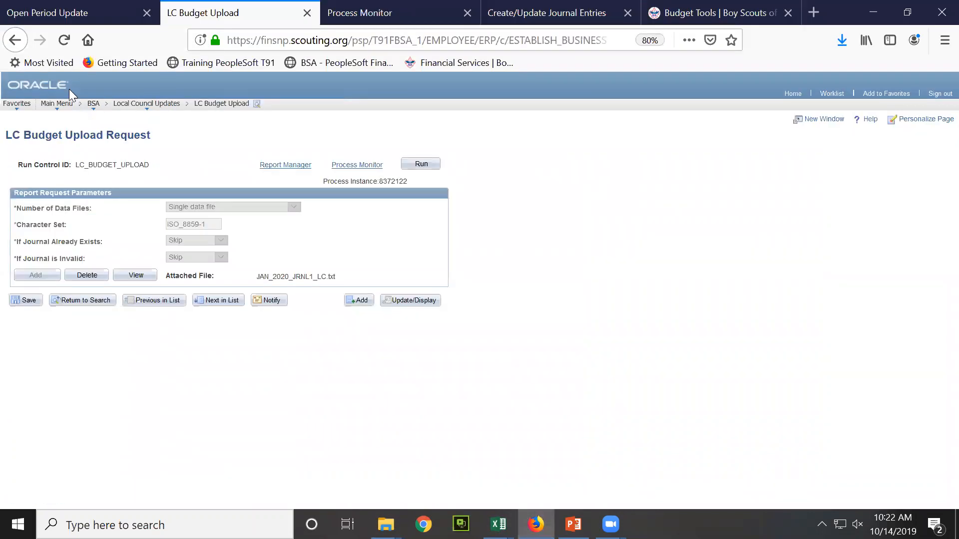
click(83, 279)
click(39, 277)
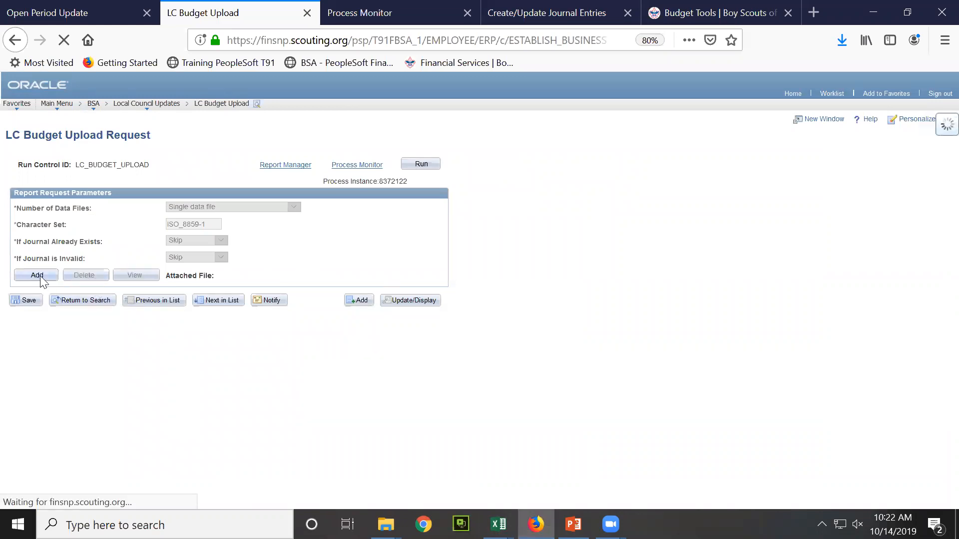
click(422, 286)
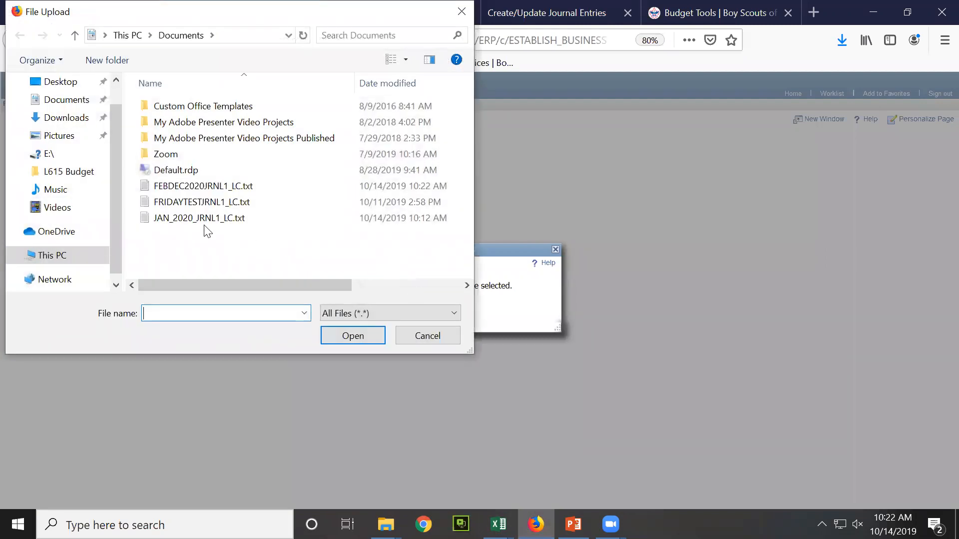
click(195, 188)
click(352, 336)
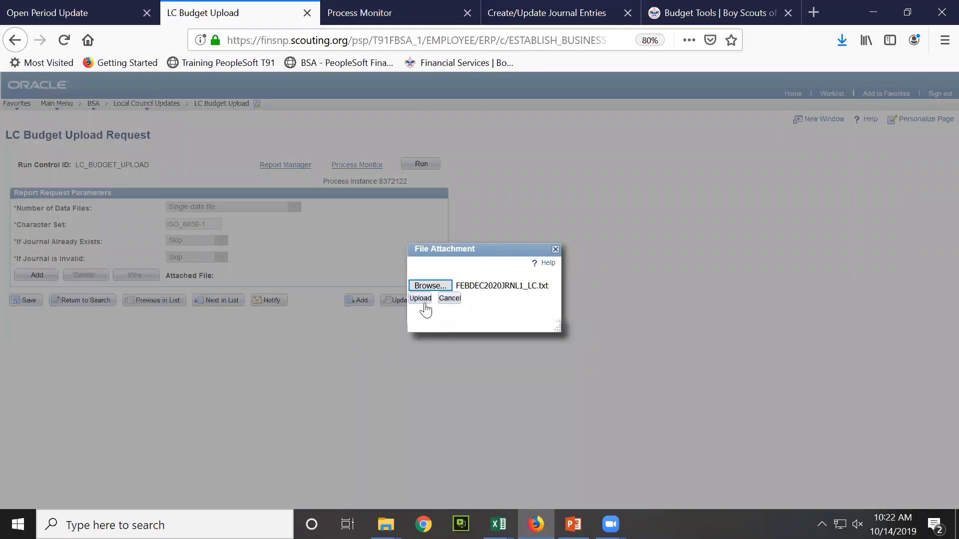
click(421, 299)
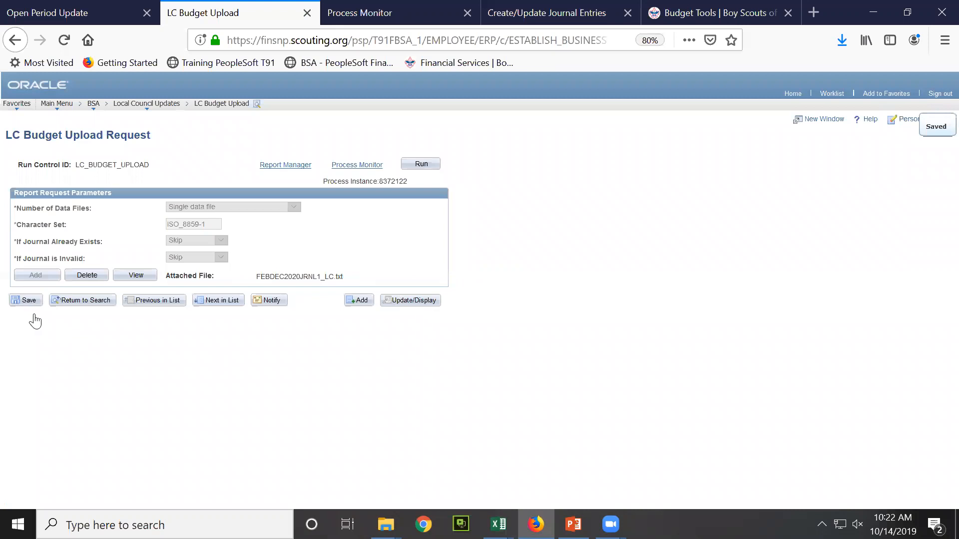
Run the LC Budget Upload request and refresh its status in the Process Monitor
click(419, 163)
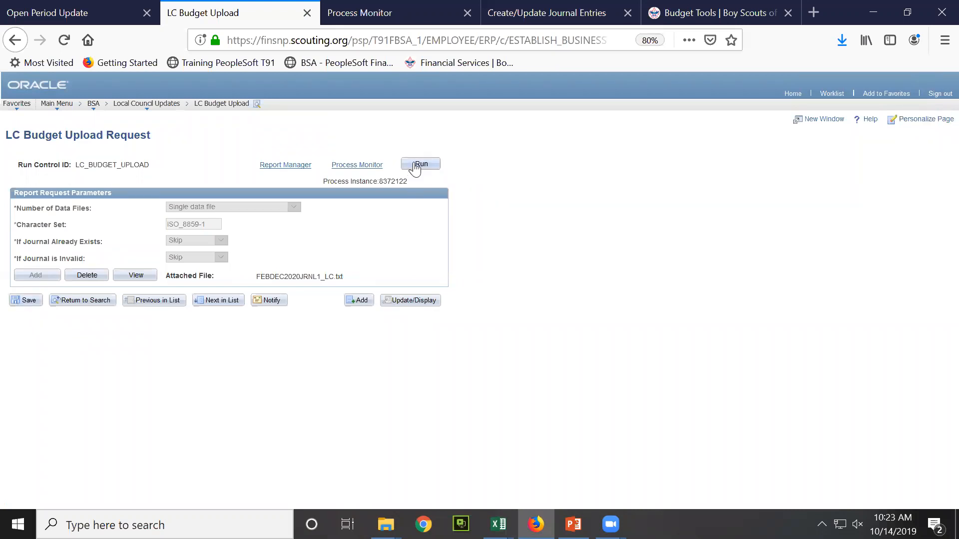
click(30, 309)
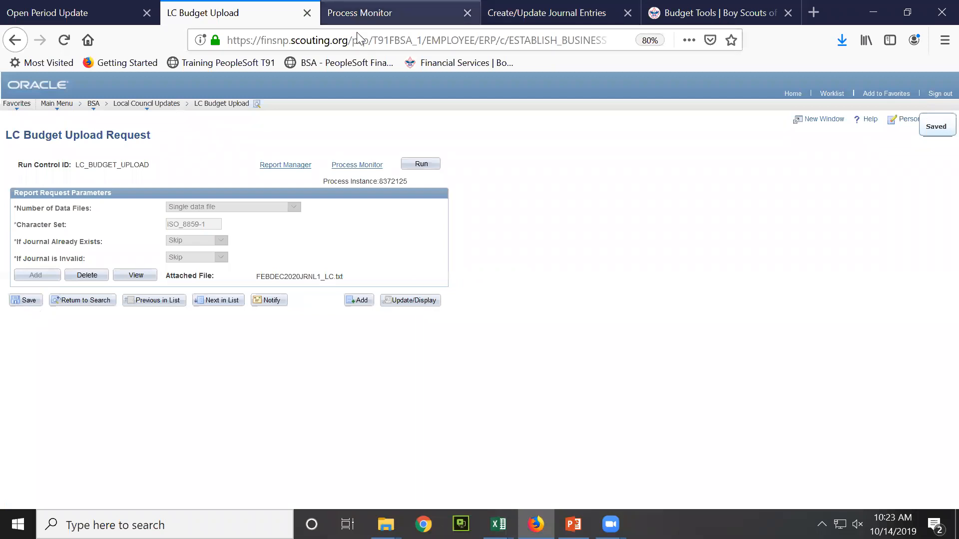
click(358, 14)
click(481, 168)
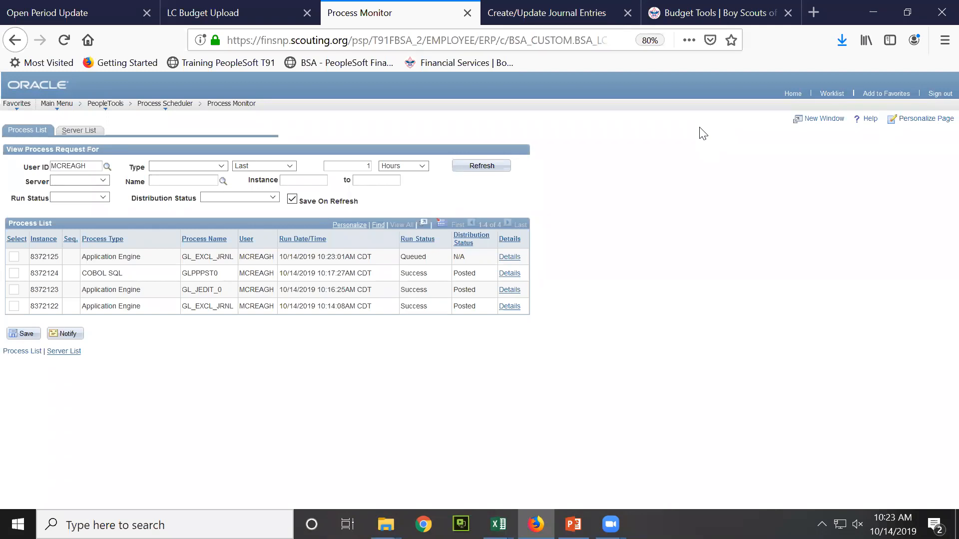
click(488, 168)
Open a new Create/Update Journal Entries search and set its business unit to L615
click(589, 15)
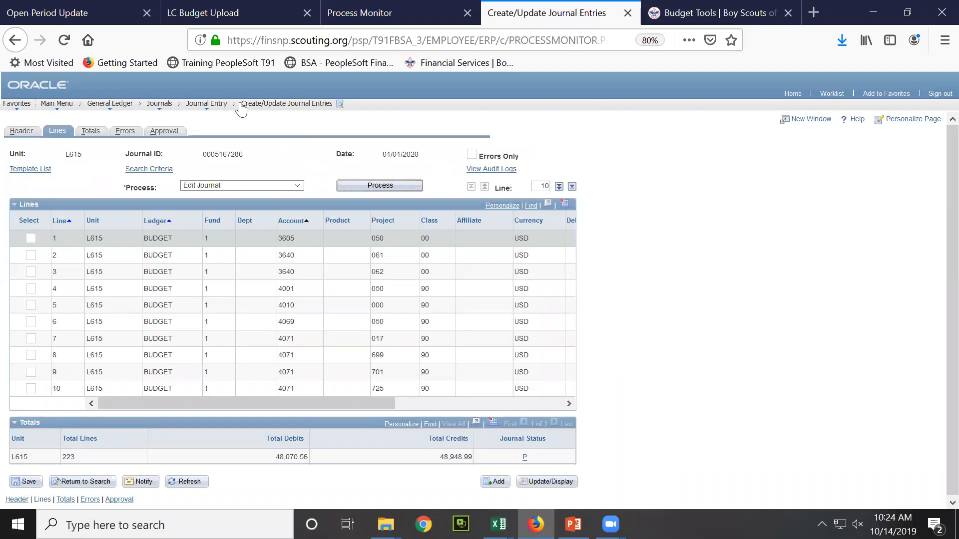
mouse_move(205, 106)
click(264, 136)
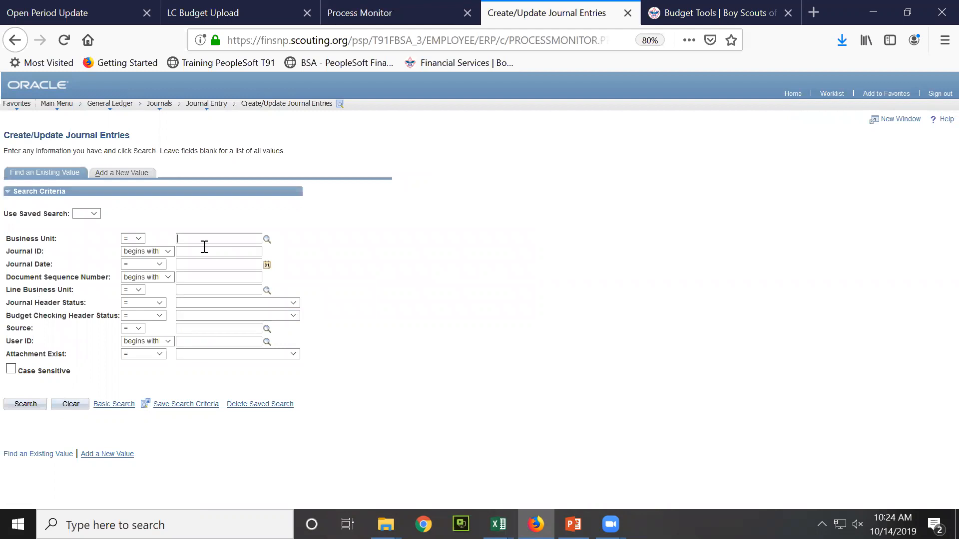
text(1615)
Restrict the journal search to journal dates between 1/1/2020 and 12/31/2020
click(160, 264)
click(147, 358)
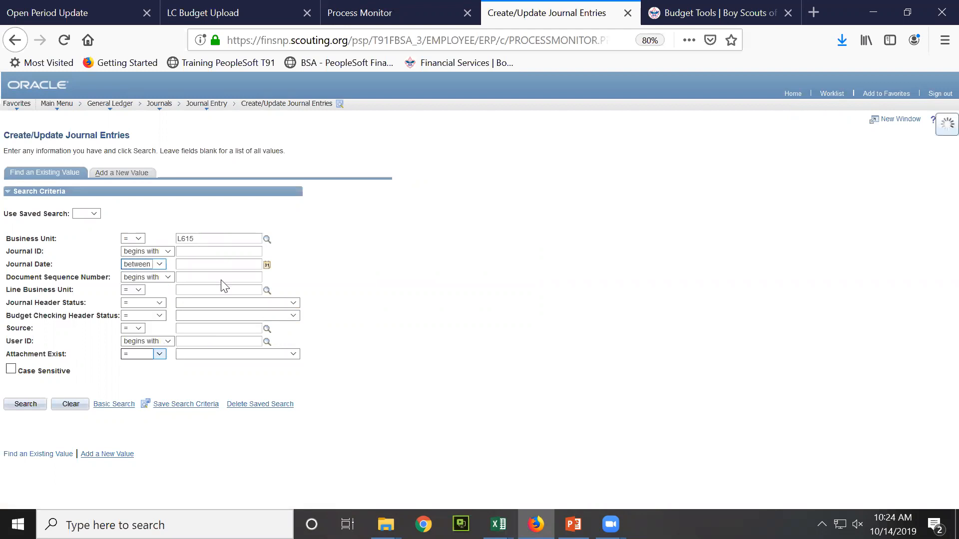
click(193, 264)
text(1/1/2020)
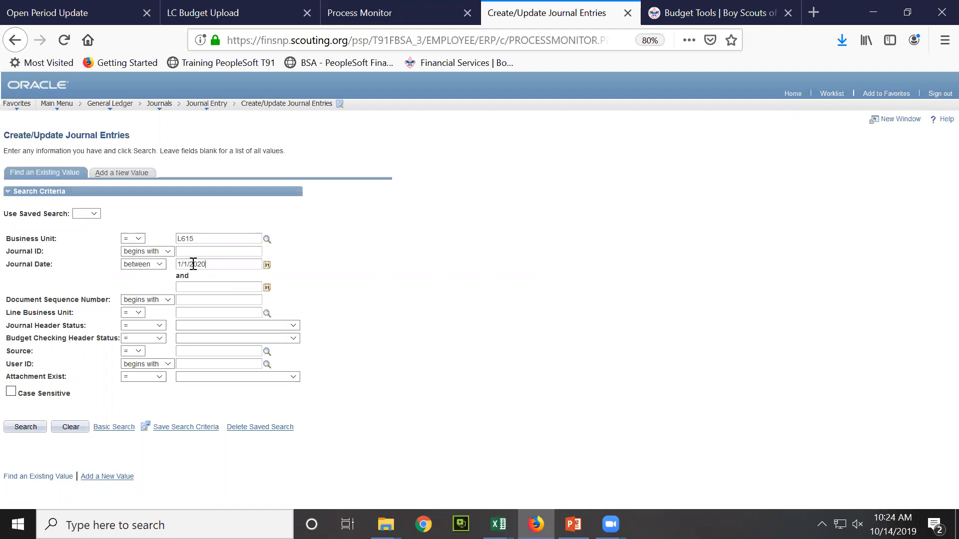
click(190, 287)
text(12/31/201)
key(BackSpace)
text(20)
Set the search source to GJ and run the journal search
text(GJ)
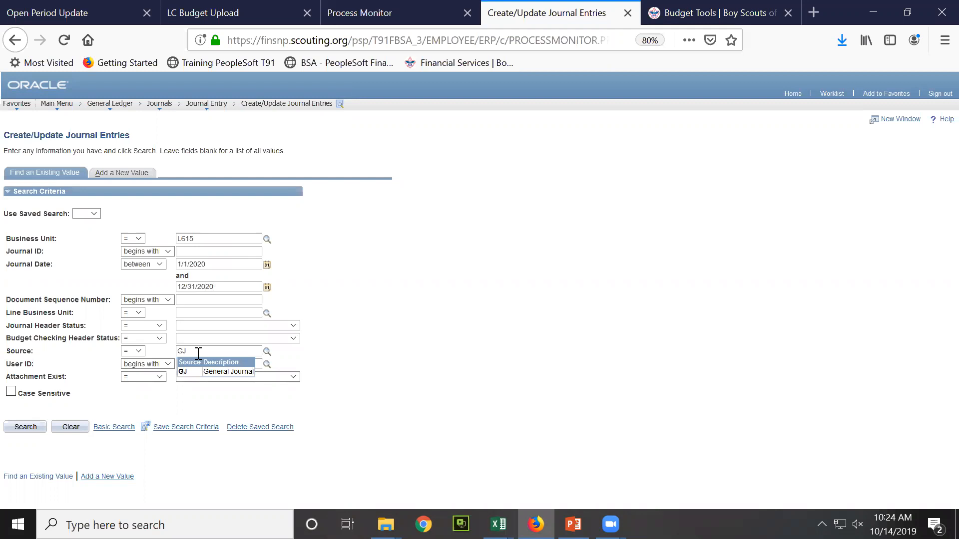
click(185, 378)
click(26, 427)
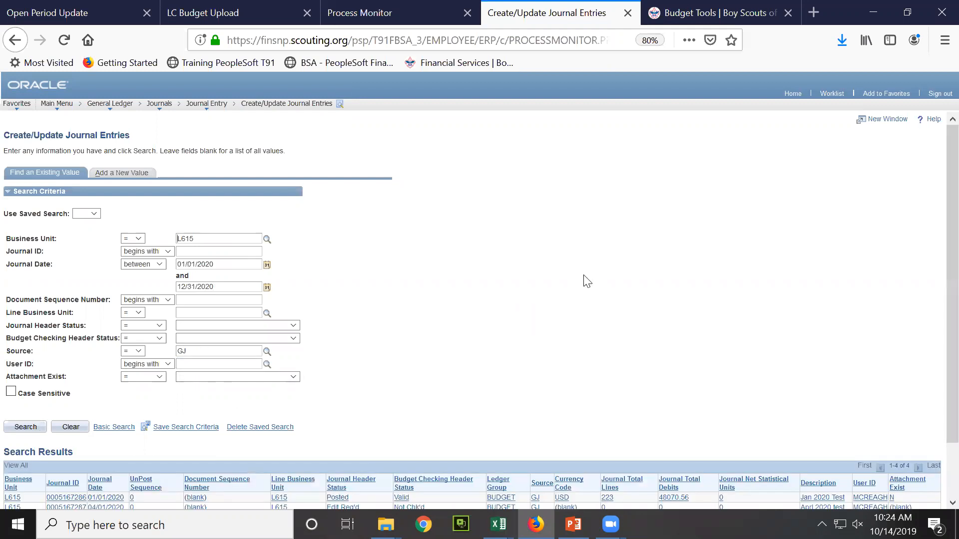
Open the Feb 2020 Test journal dated 02/01/2020 from the search results, dismiss its message and show its lines
scroll(579, 280, down, 2)
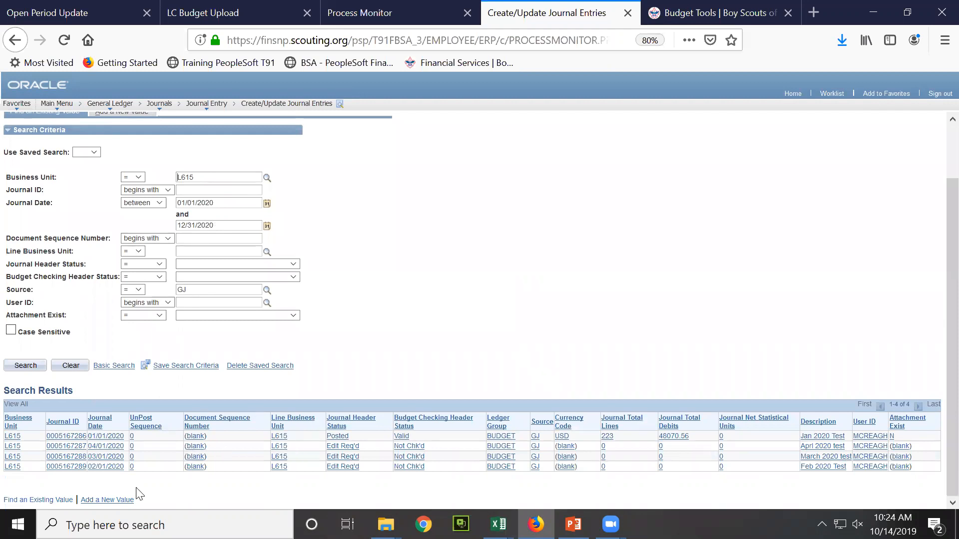
click(113, 469)
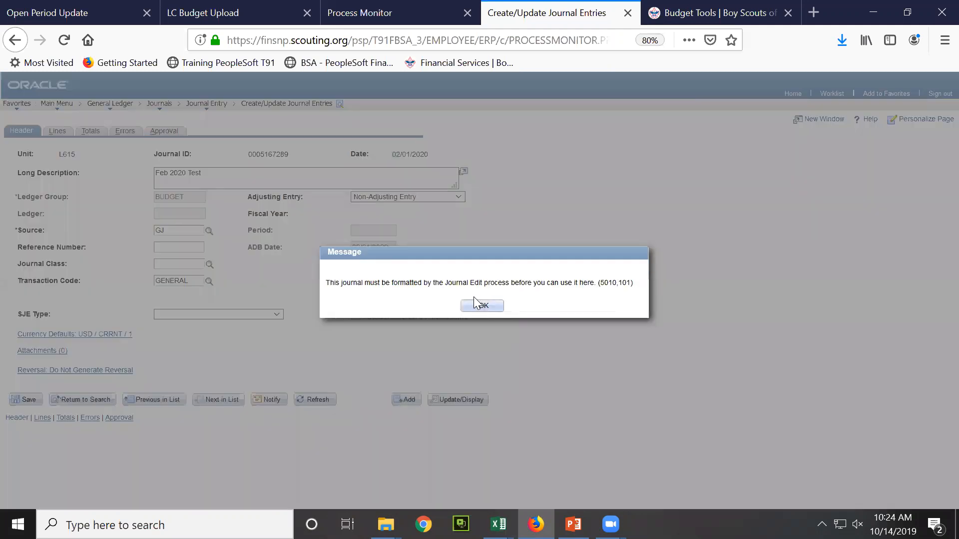
click(476, 303)
click(56, 131)
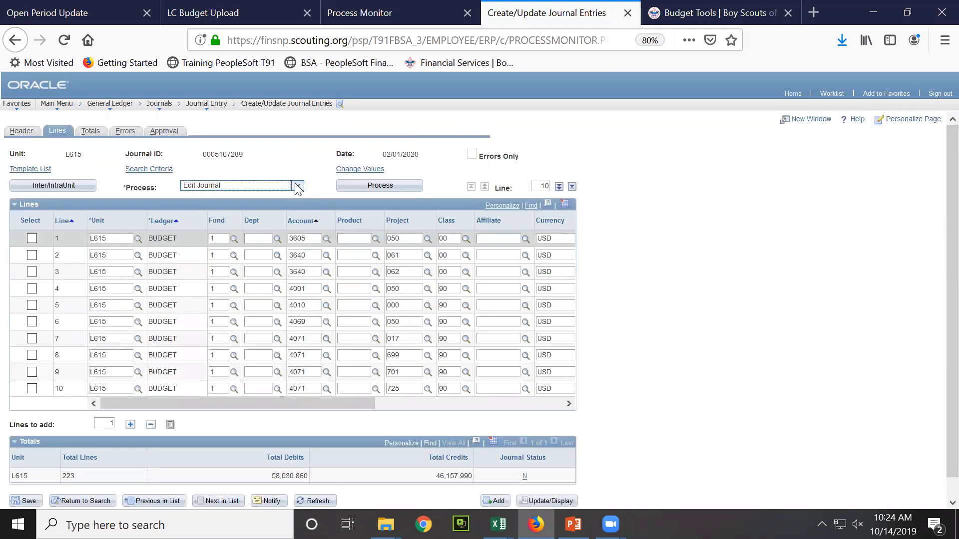
Run the Post Journal process on the February 2020 journal and confirm the posting
click(292, 185)
click(232, 278)
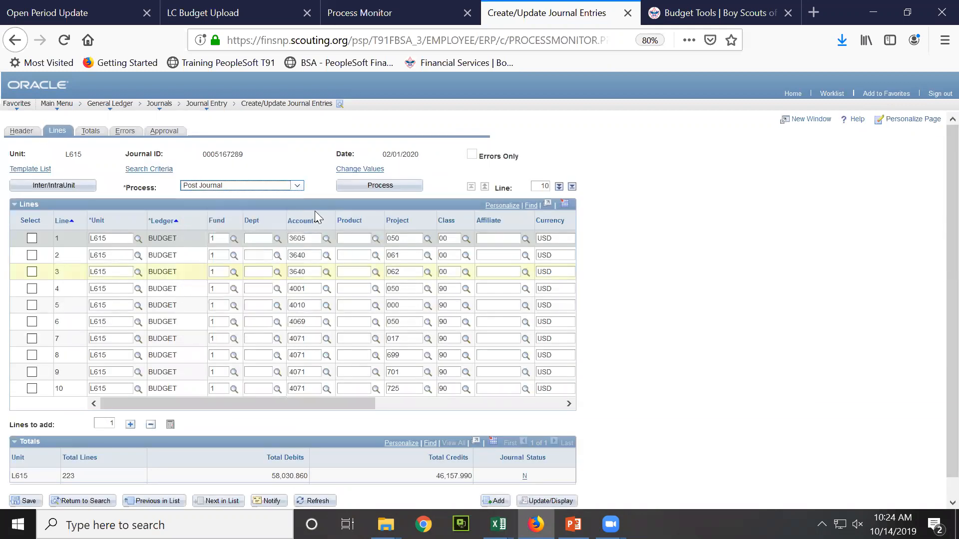
click(365, 185)
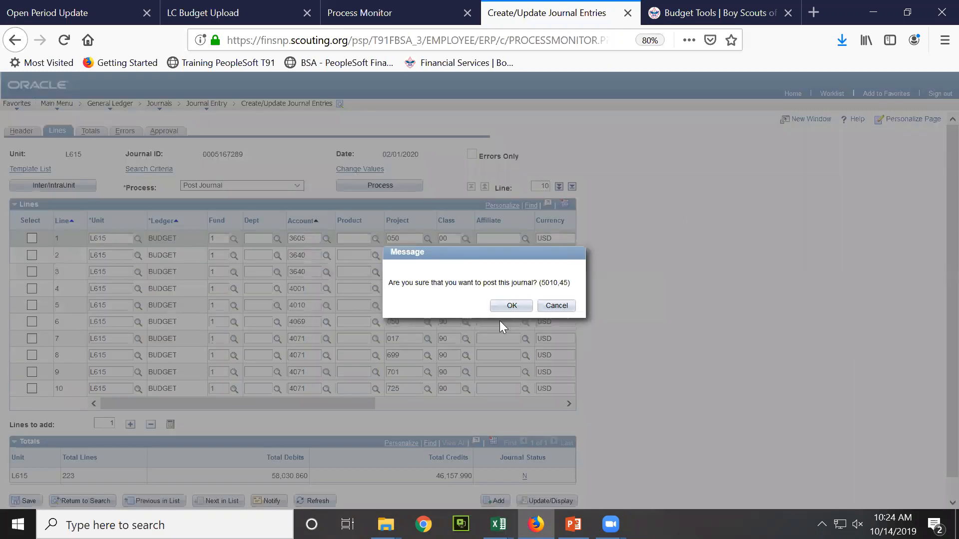
click(509, 303)
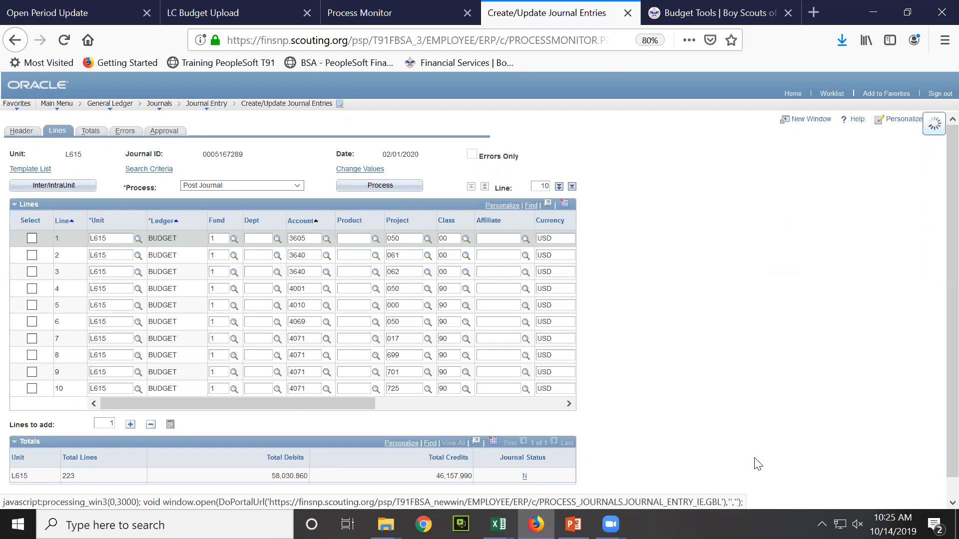
Open Query Viewer from the saved favorites in a new PeopleSoft window
click(805, 123)
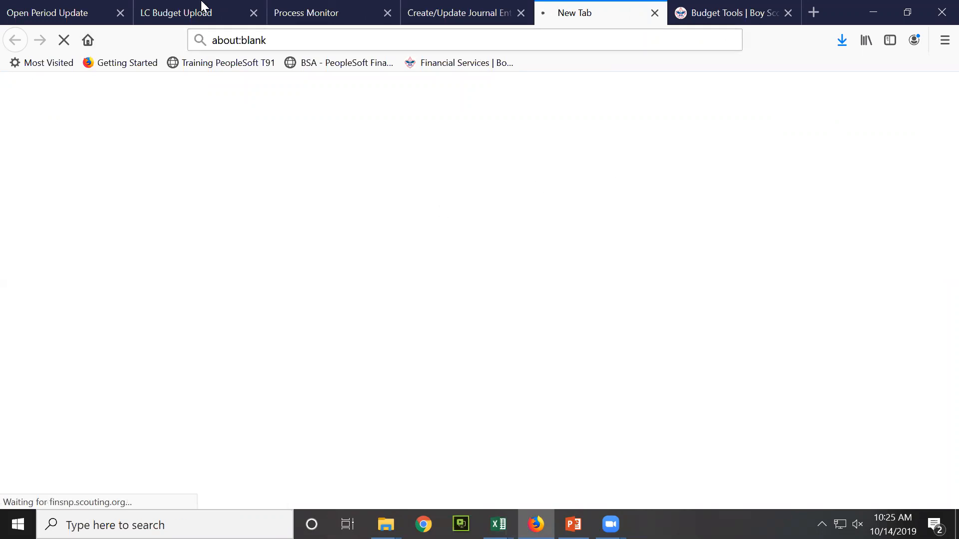
click(20, 105)
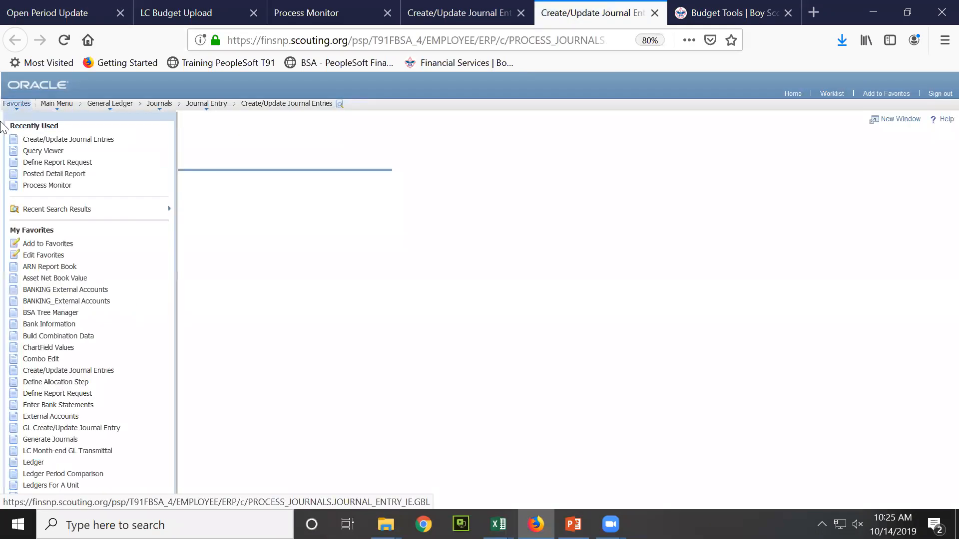
scroll(75, 474, down, 1)
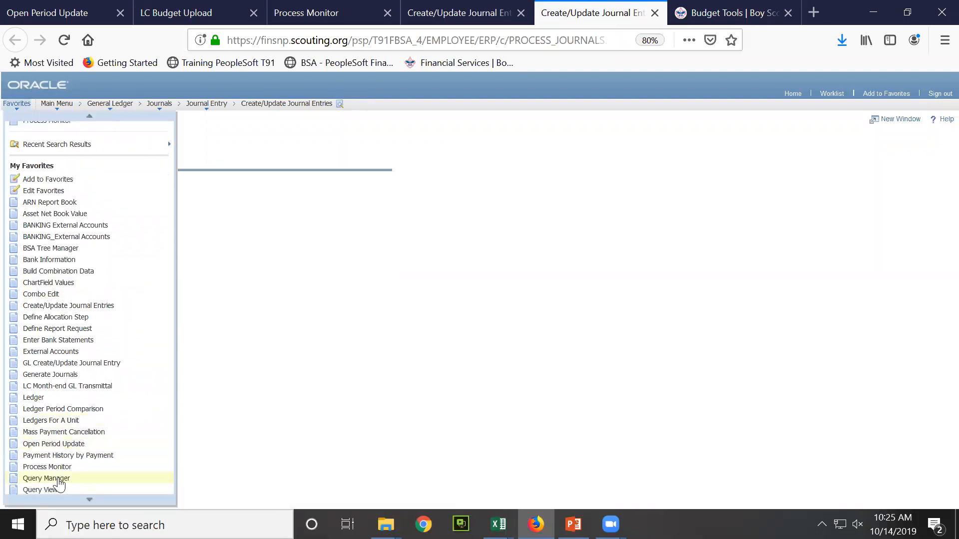
click(45, 490)
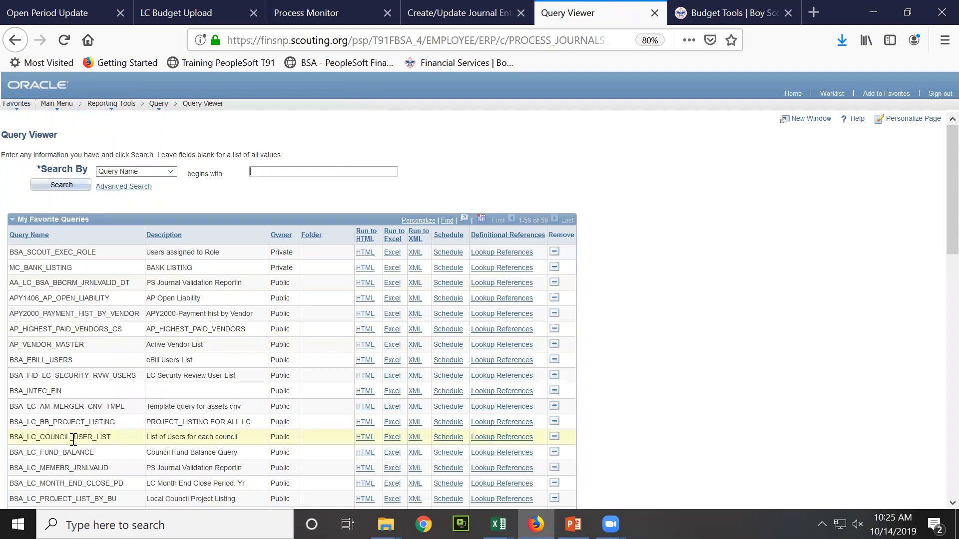
Run the LC_BUDGET_SPREADSHEET_FIS_YR query to HTML for business unit L615 and year 2020
scroll(75, 435, down, 3)
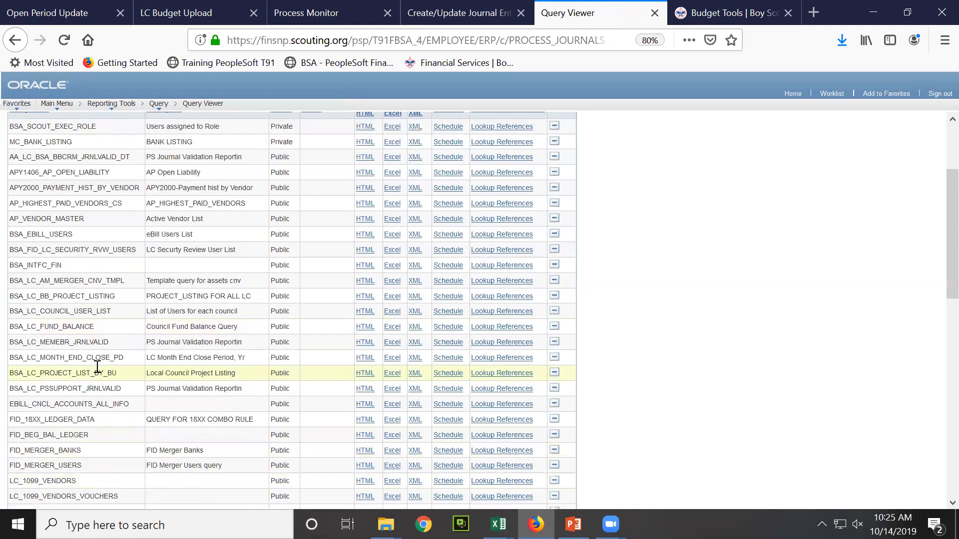
scroll(86, 420, down, 1)
scroll(86, 421, down, 2)
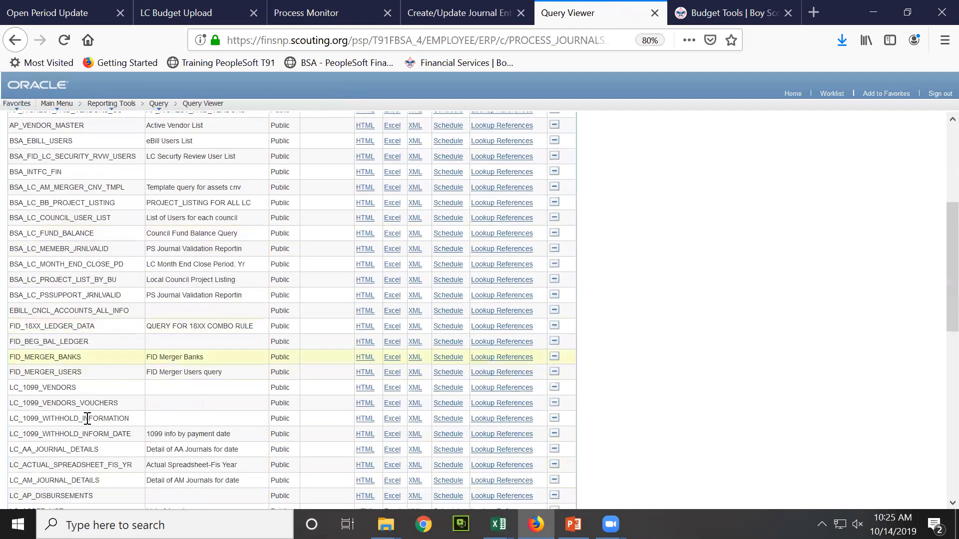
scroll(84, 421, down, 1)
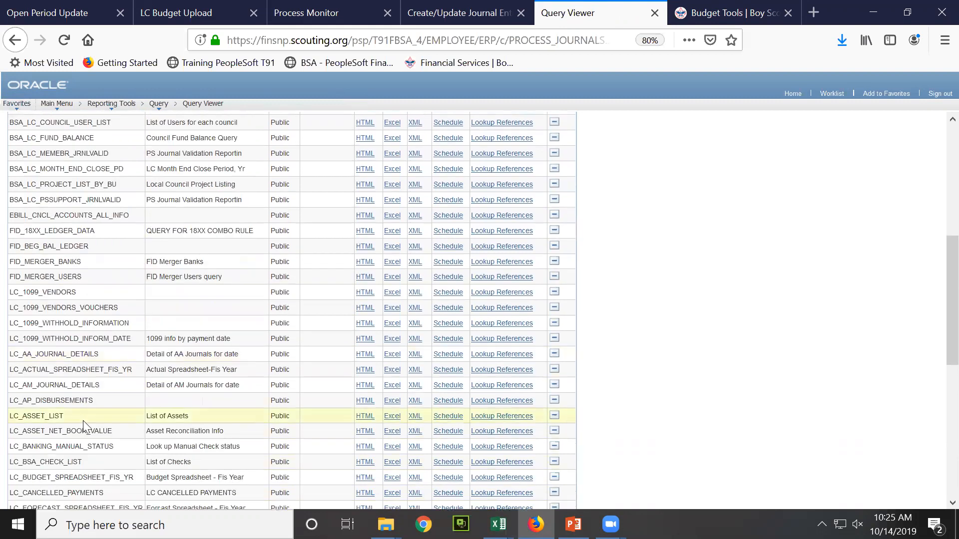
click(365, 478)
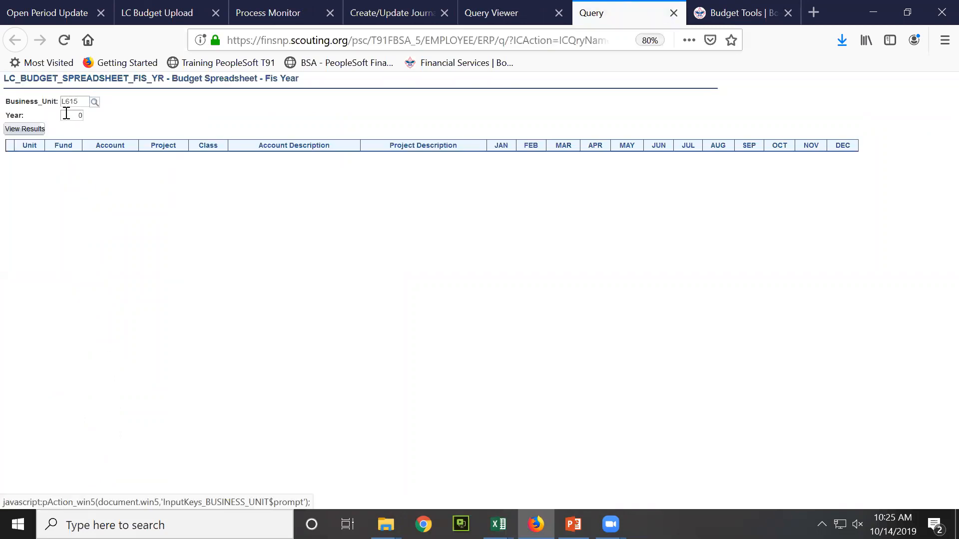
key(Tab)
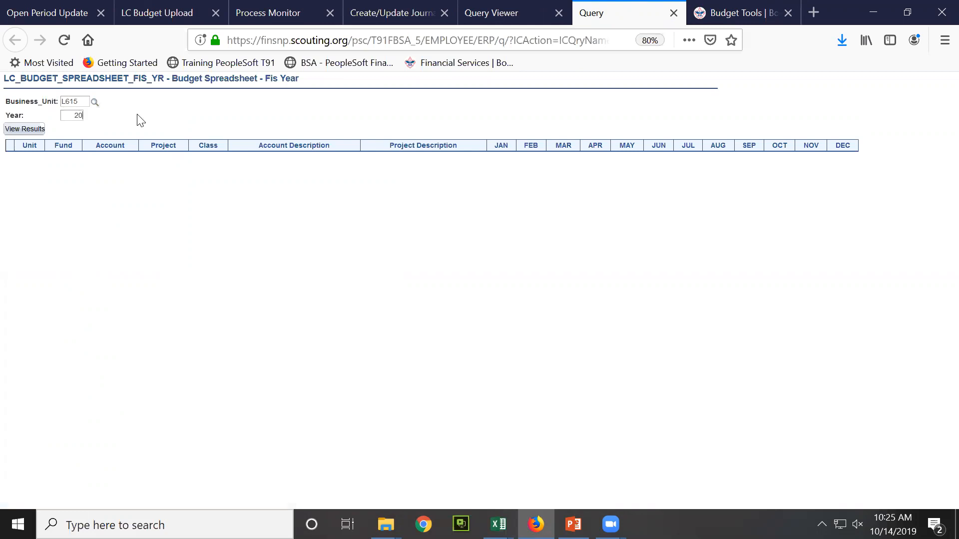
click(21, 130)
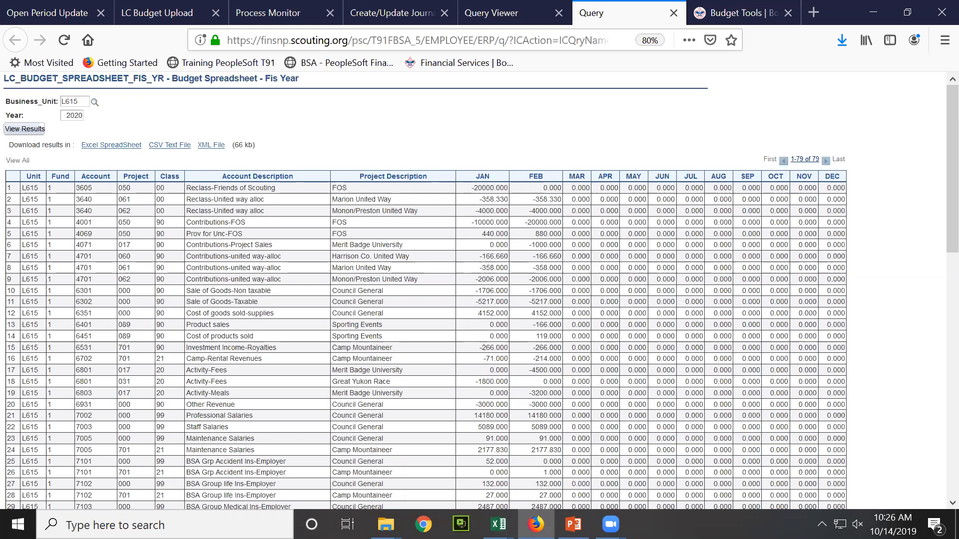
Show the Budget Tools web page, and open Budget_flat_file_upload_20160215.pdf from the Desktop folder in File Explorer
mouse_move(573, 524)
click(695, 17)
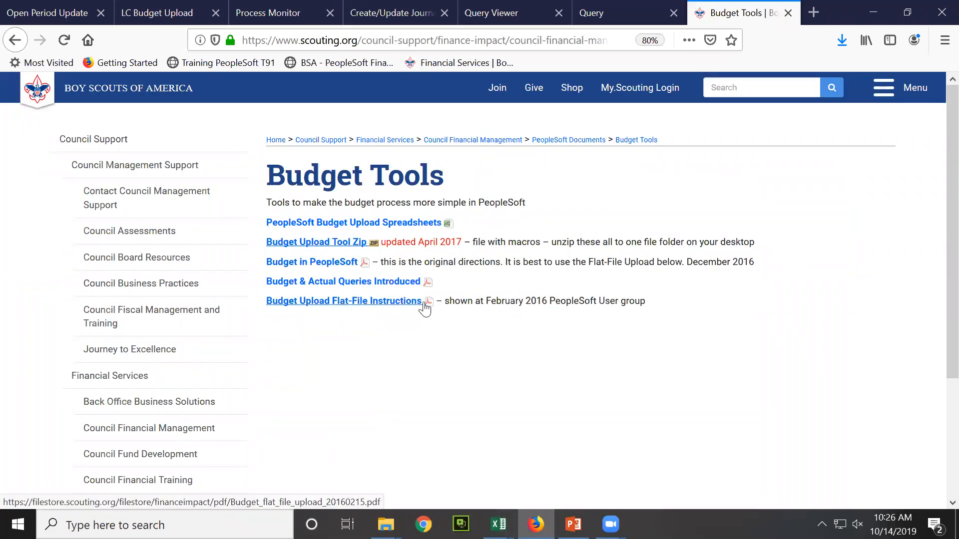
mouse_move(386, 524)
click(332, 492)
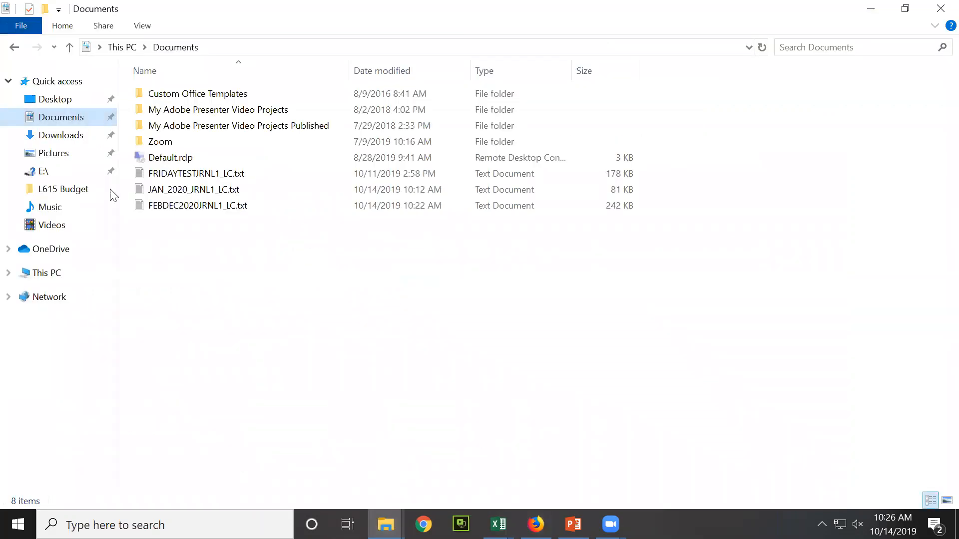
click(55, 99)
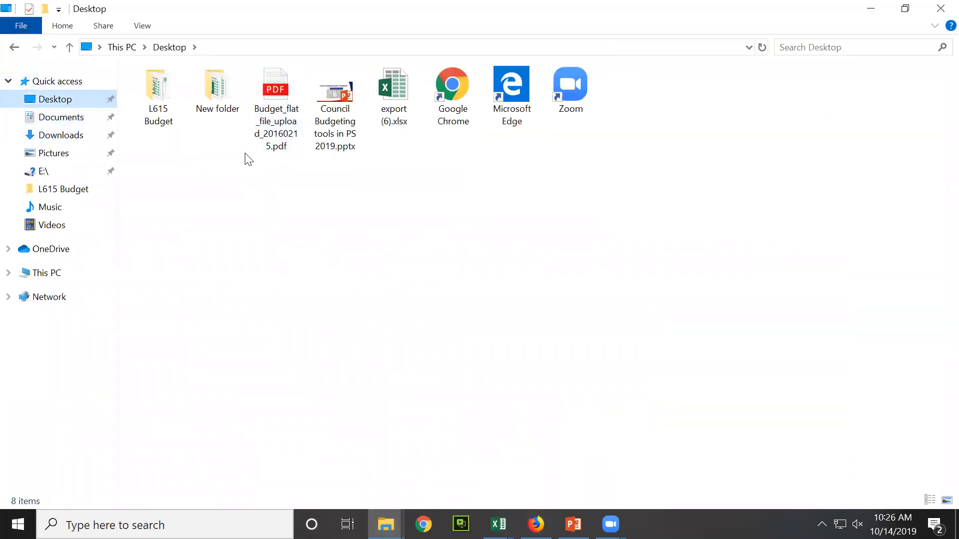
double_click(272, 100)
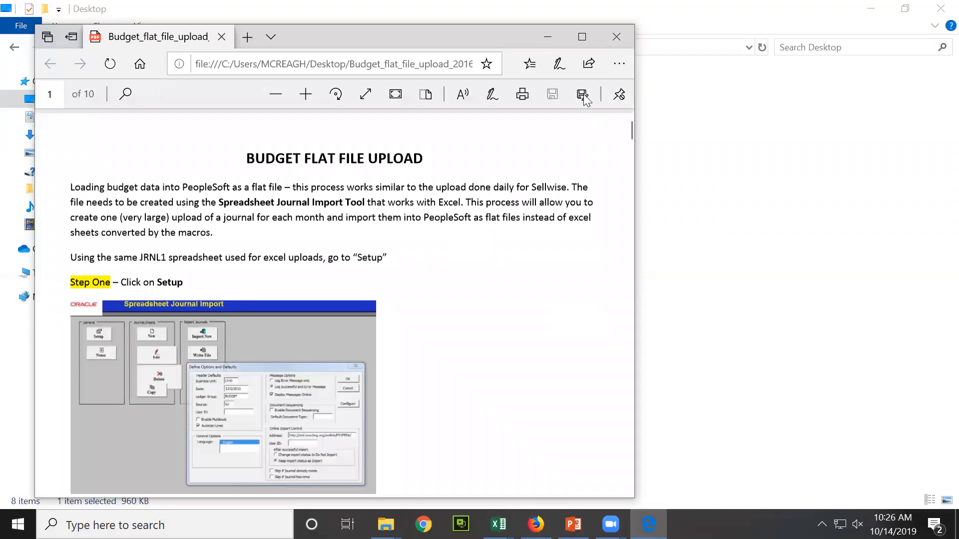
Read through the flat file upload instructions from Step One to Step Nine
click(580, 281)
scroll(573, 388, down, 20)
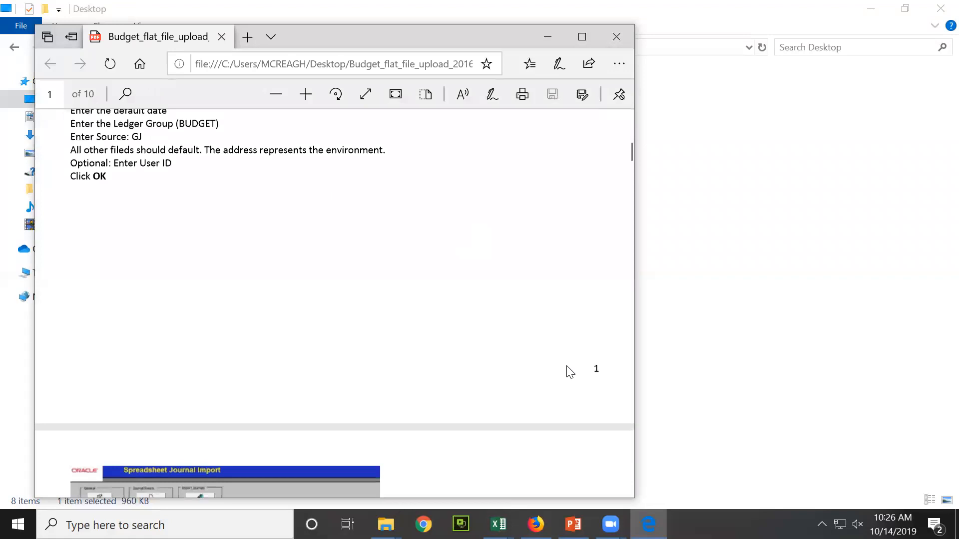
scroll(570, 363, down, 15)
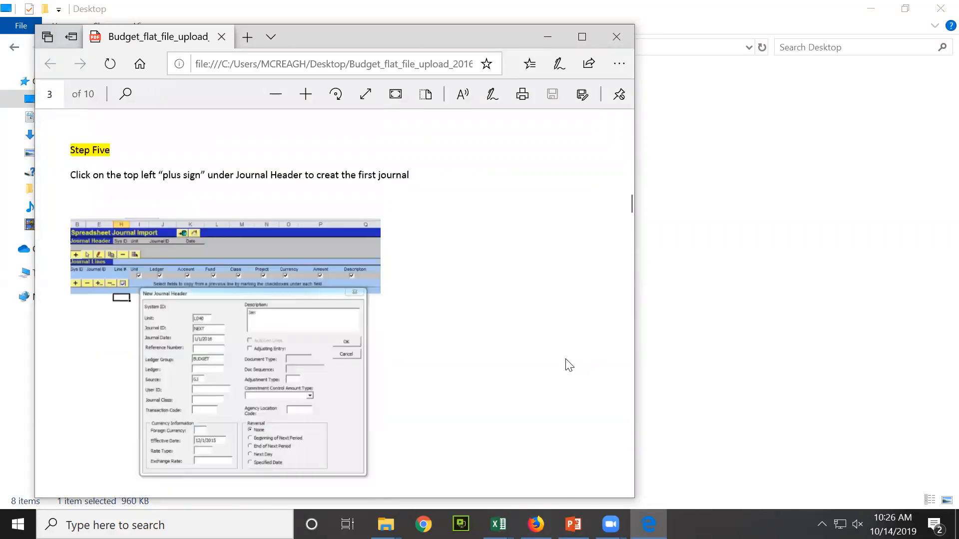
scroll(570, 366, down, 20)
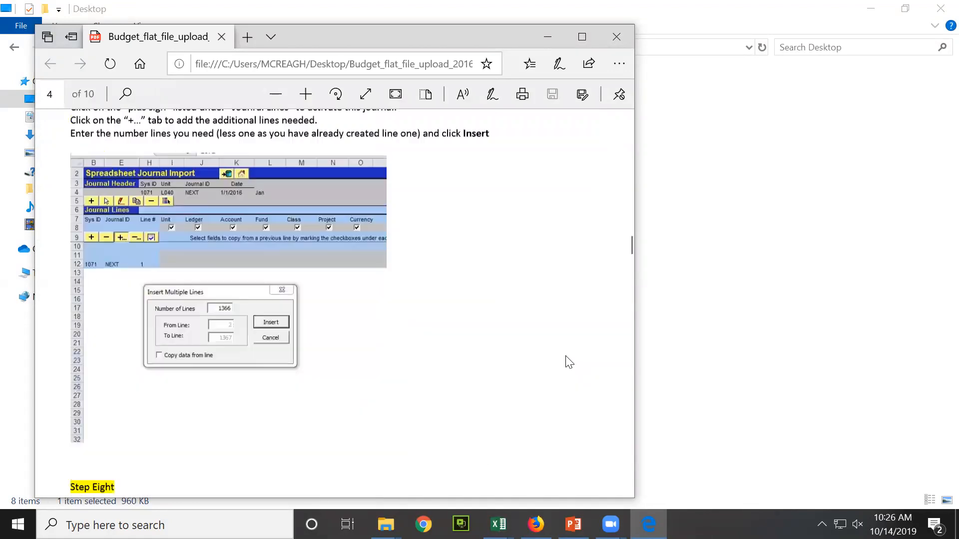
scroll(570, 363, down, 10)
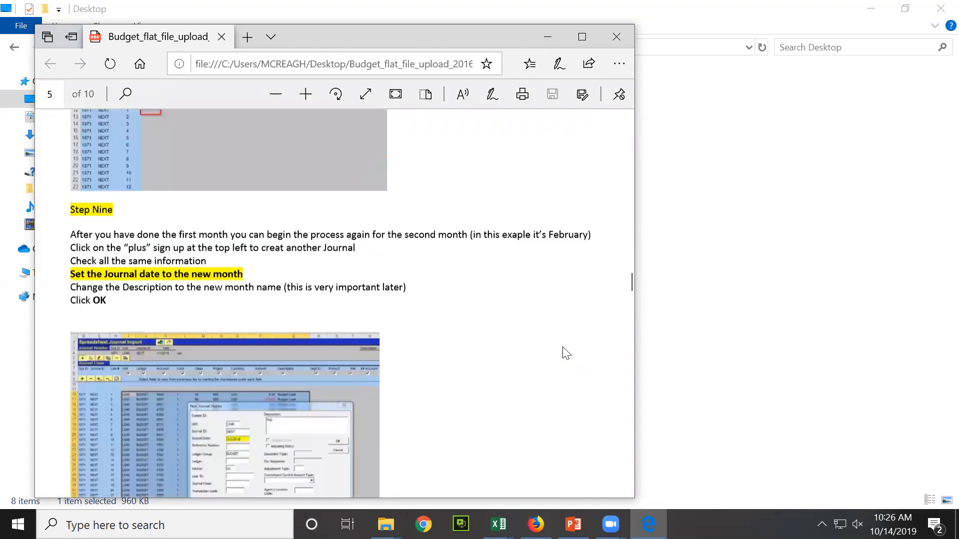